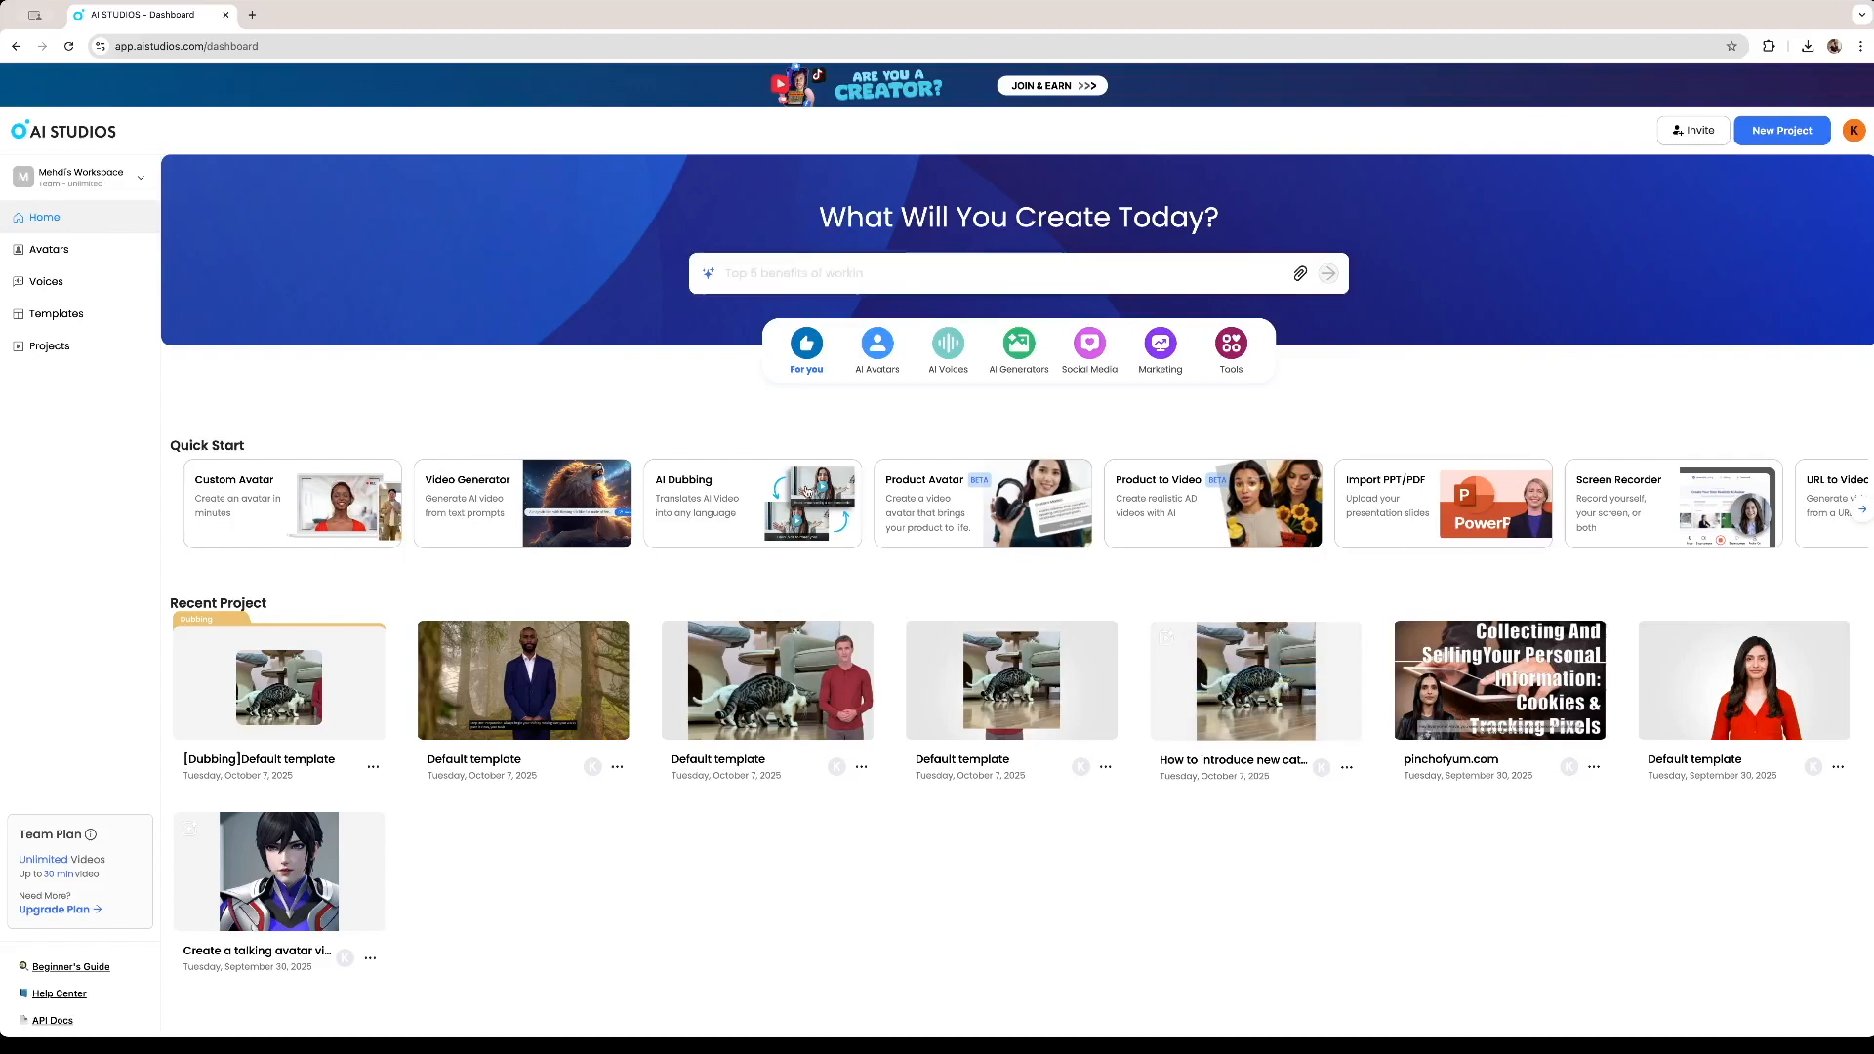
Open the Default template project with the suited male avatar for editing.
mouse_move(537, 666)
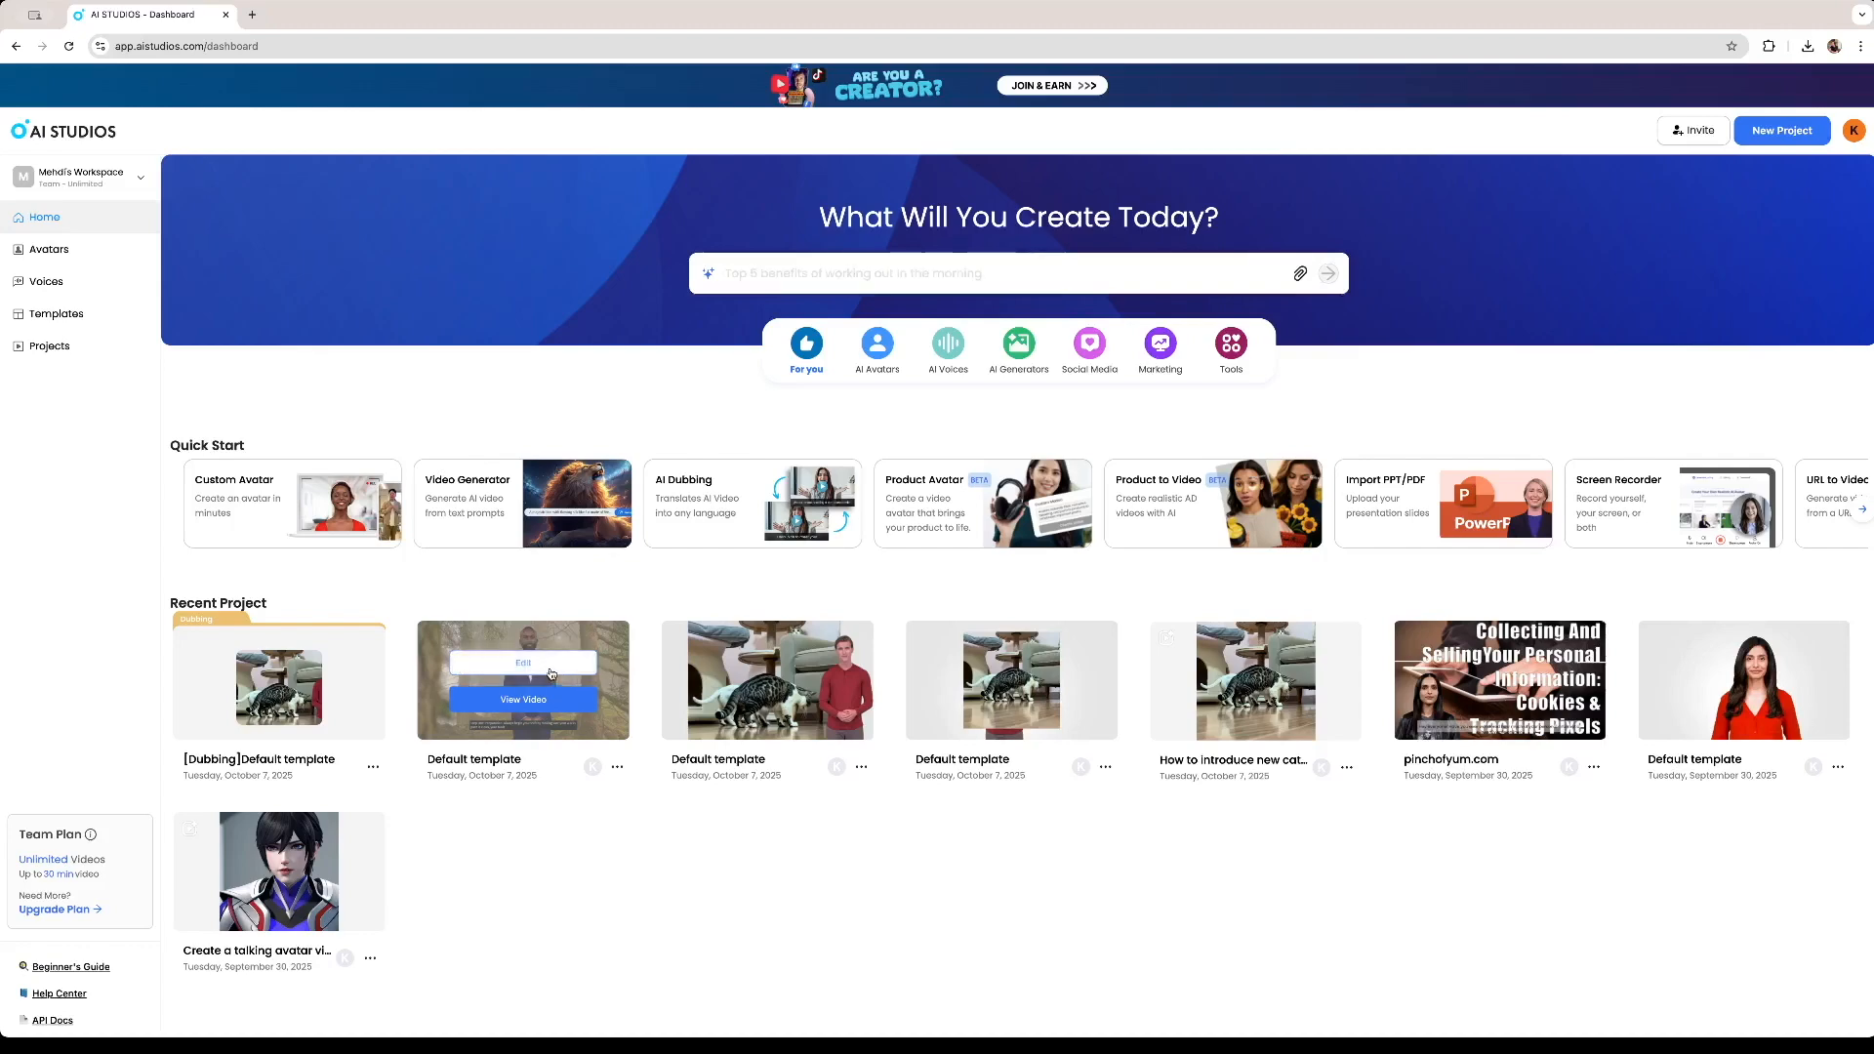
left_click(552, 668)
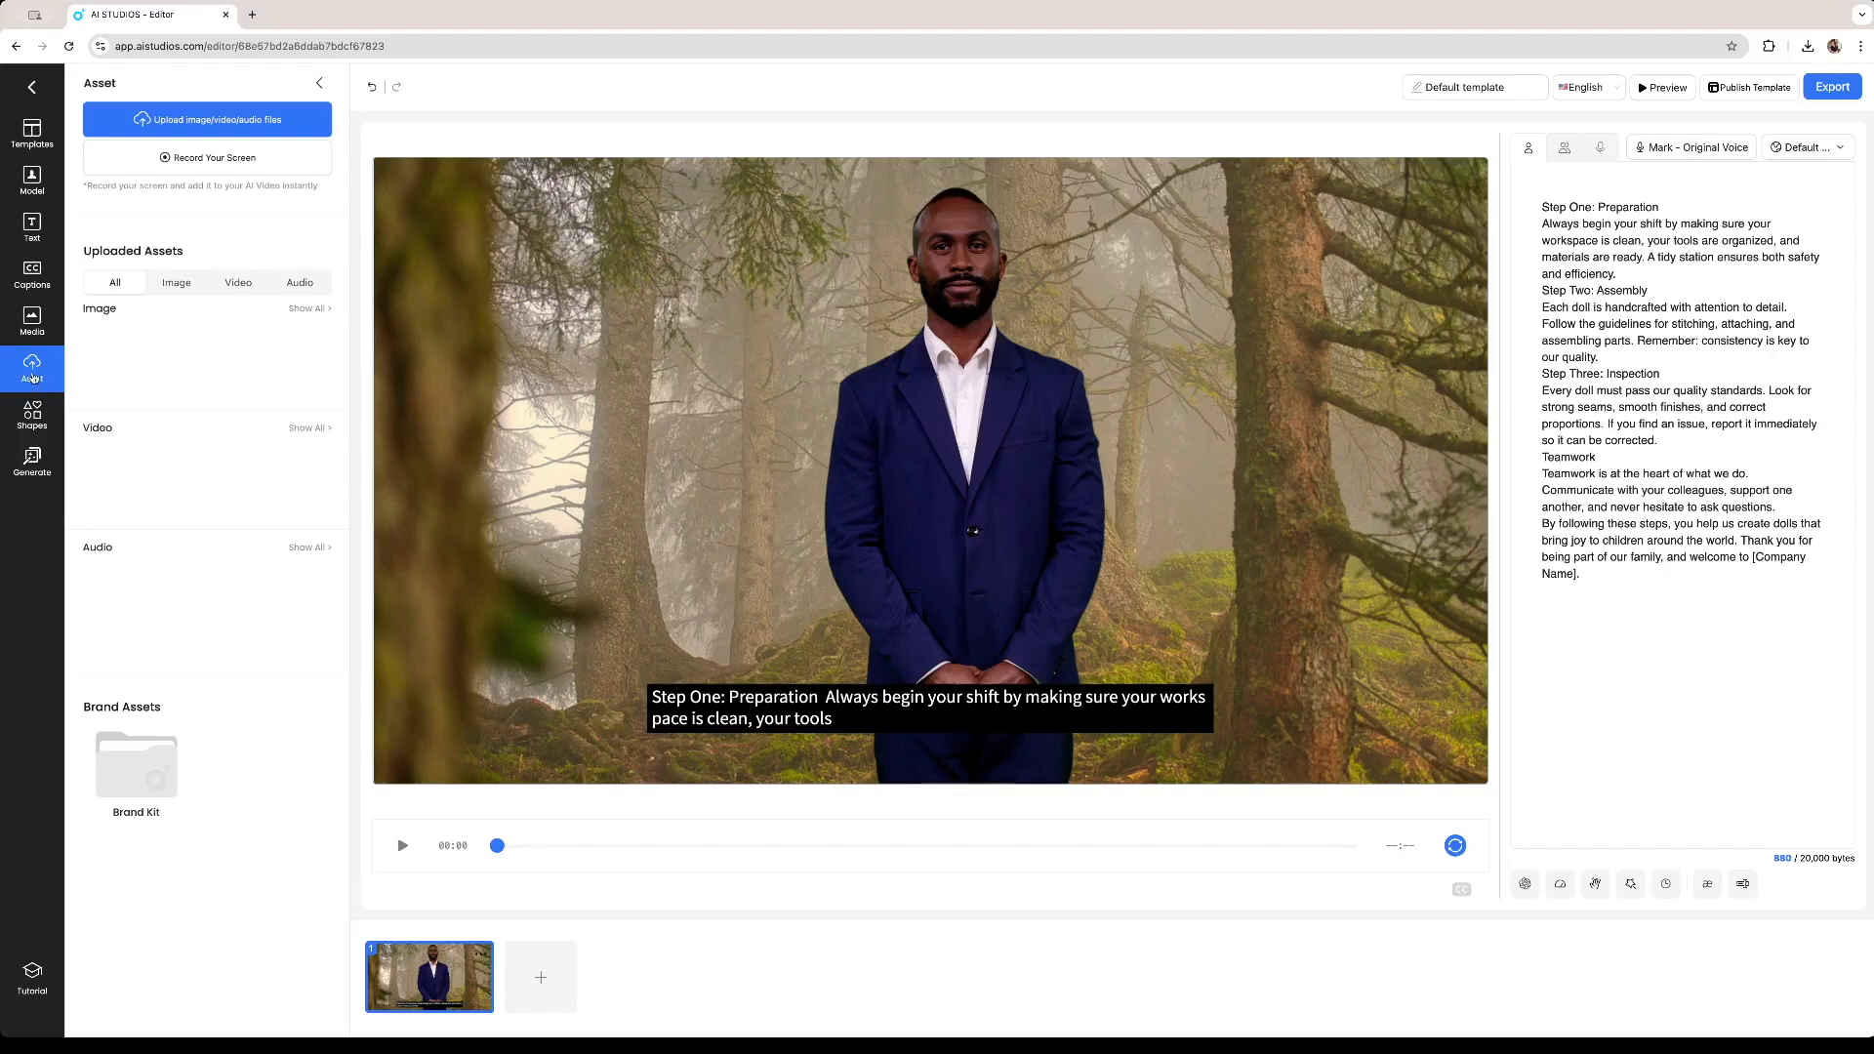
Upload the png-clipart-linux-logo image from the Desktop to the project assets.
left_click(190, 128)
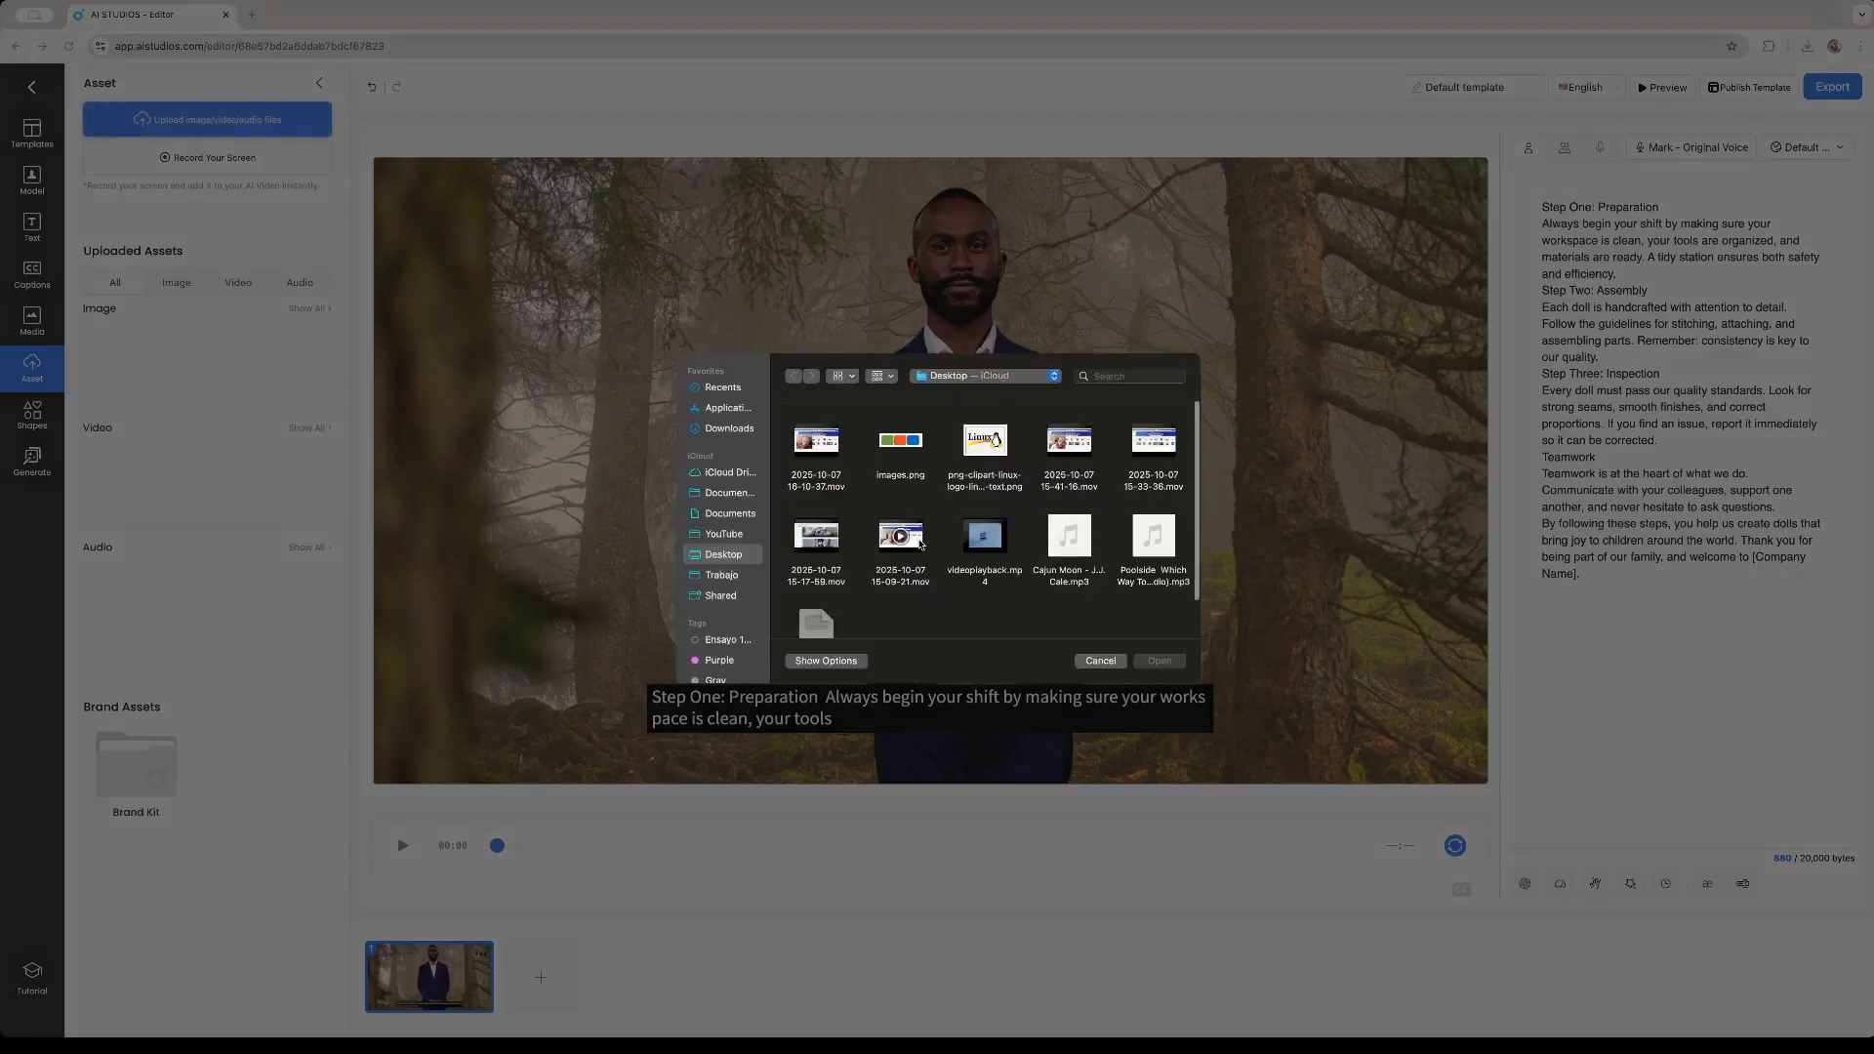
left_click(985, 444)
left_click(1159, 660)
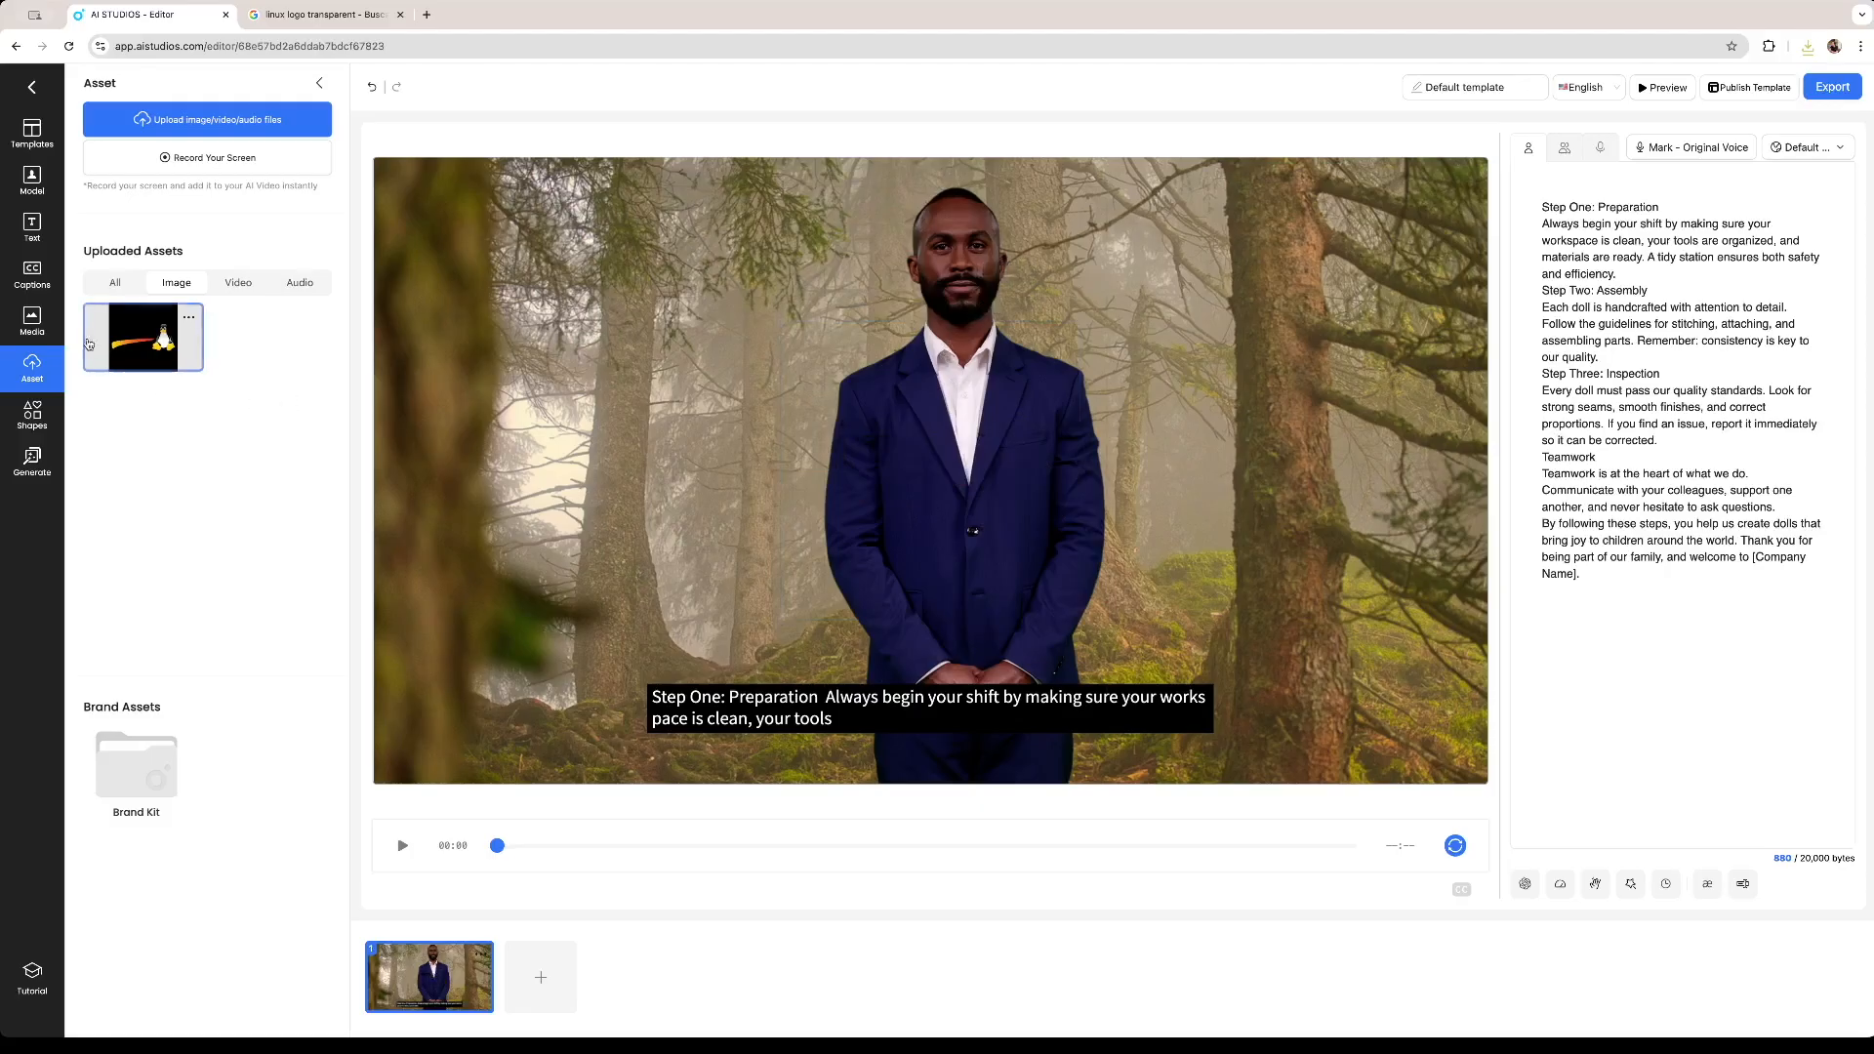
Add the uploaded Linux logo to the scene, resize it and place it in the bottom-right corner.
double_click(157, 352)
left_click_drag(958, 437, 579, 608)
left_click(937, 459)
left_click(993, 298)
left_click(598, 656)
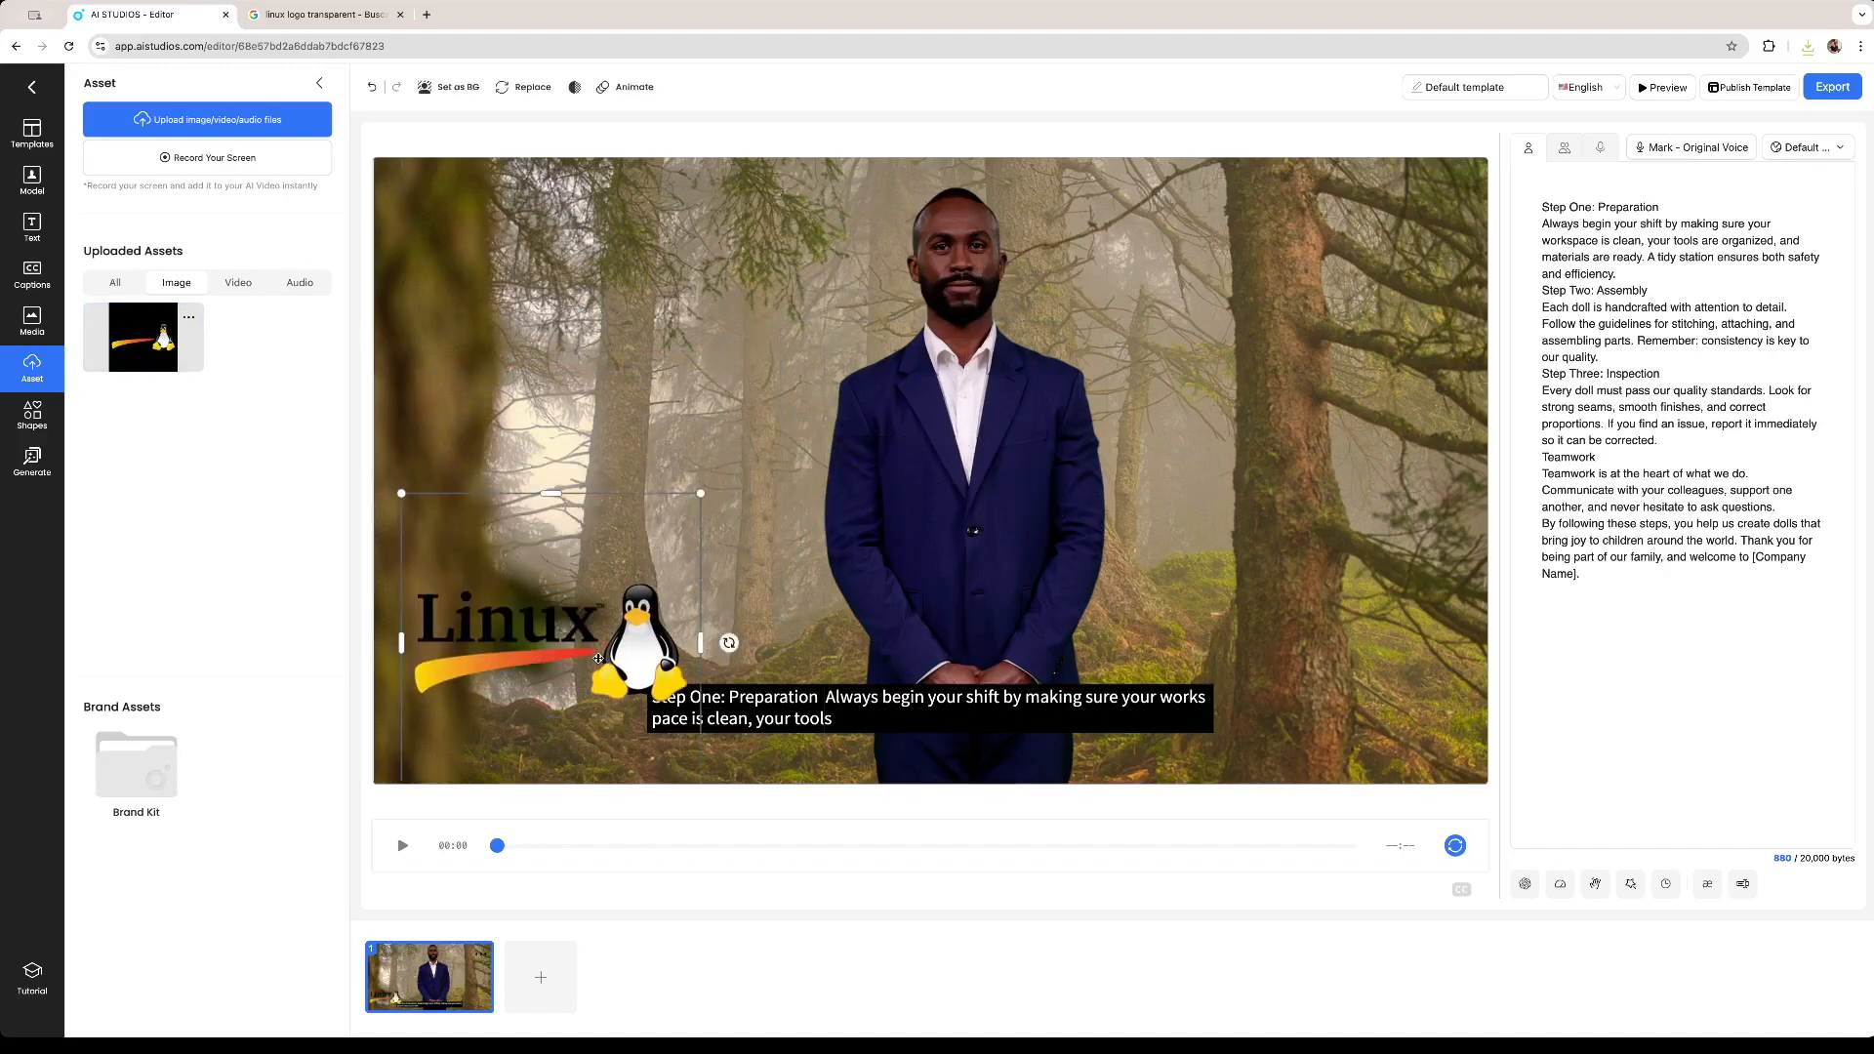
left_click_drag(690, 515, 678, 527)
left_click_drag(604, 636, 1428, 684)
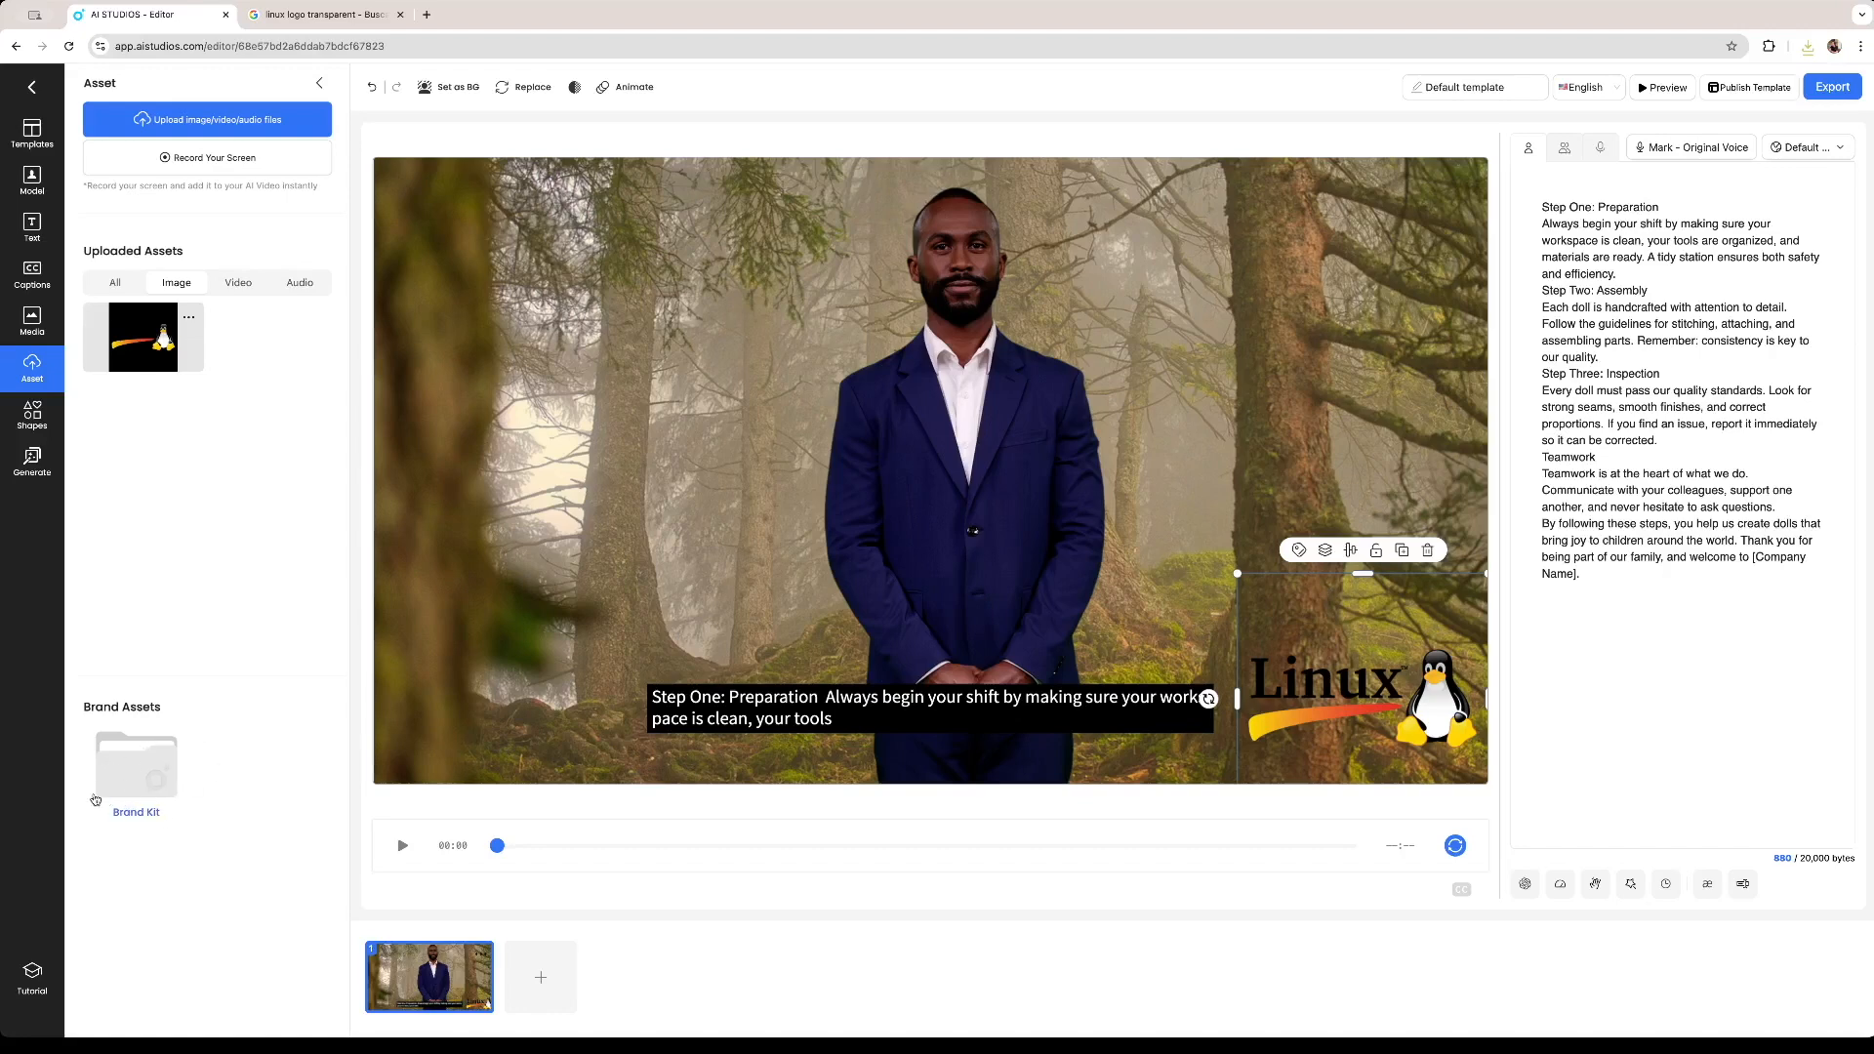
Open the Brand Kit and add the Linux logo image as a brand logo, dismissing the font upload.
left_click(135, 773)
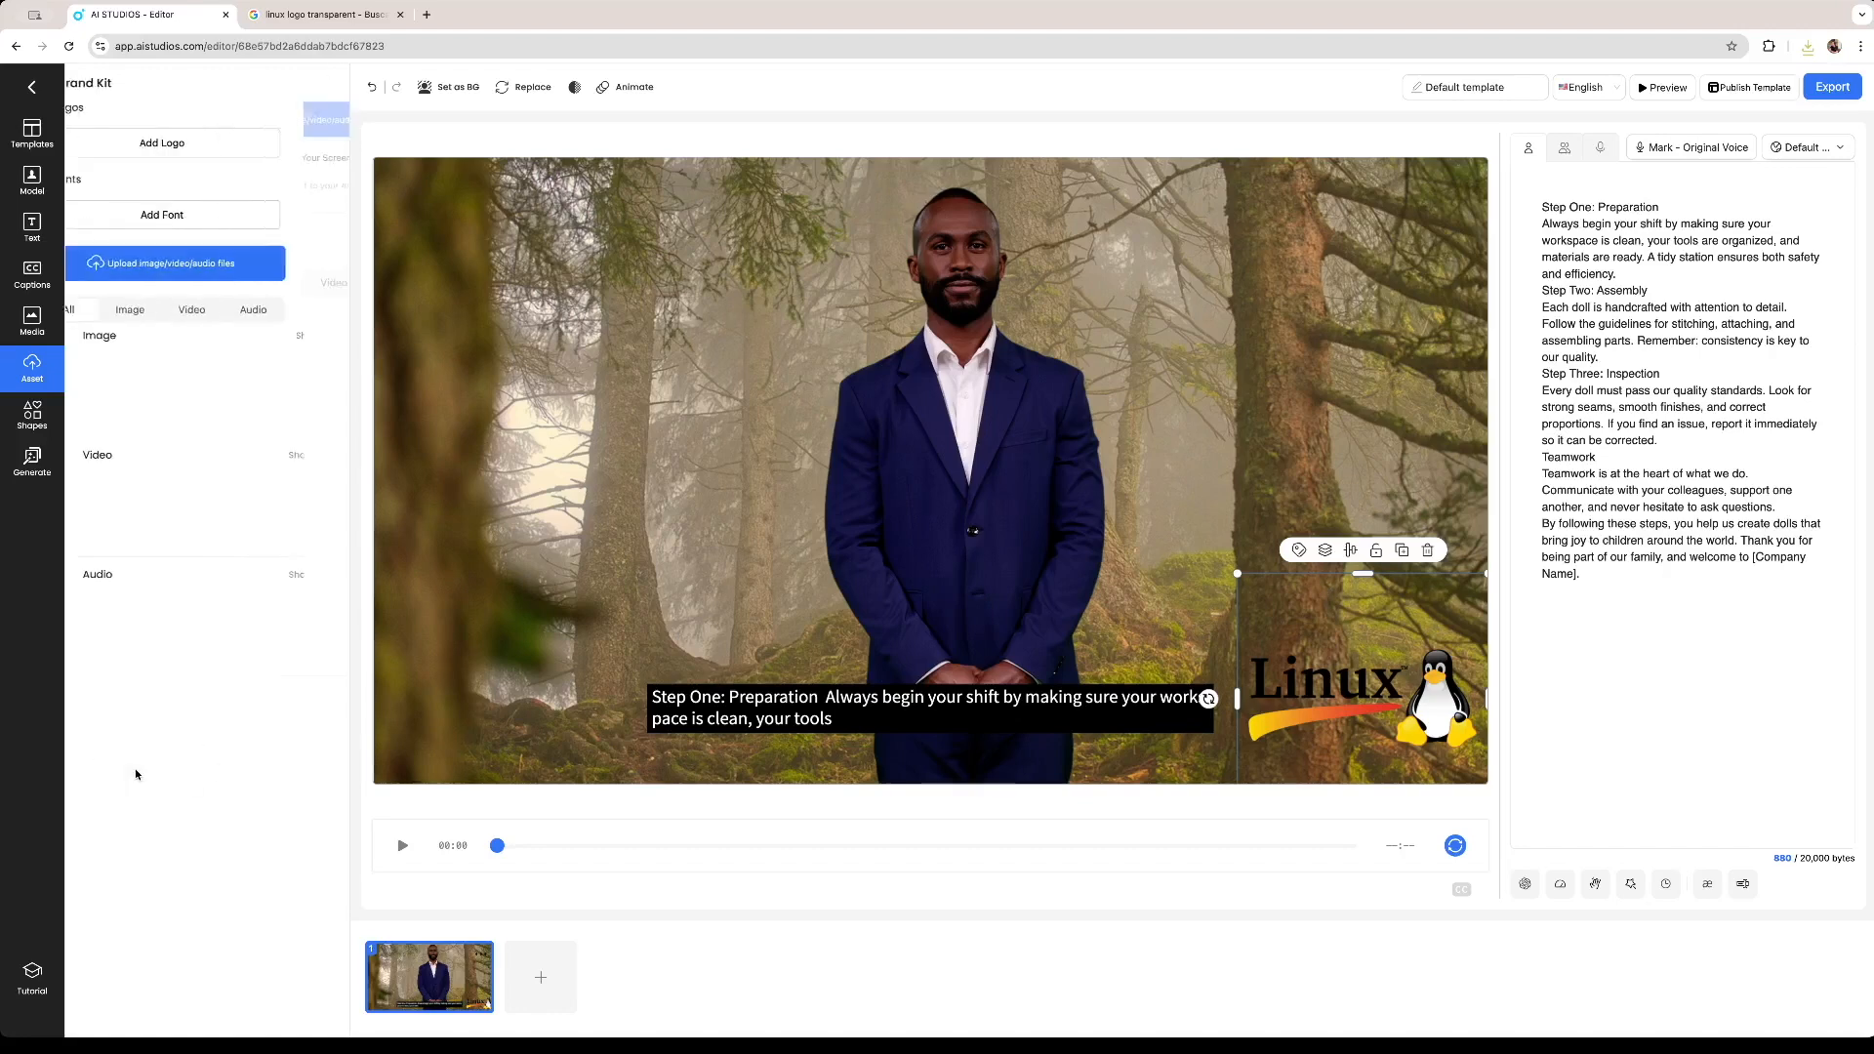
left_click(216, 146)
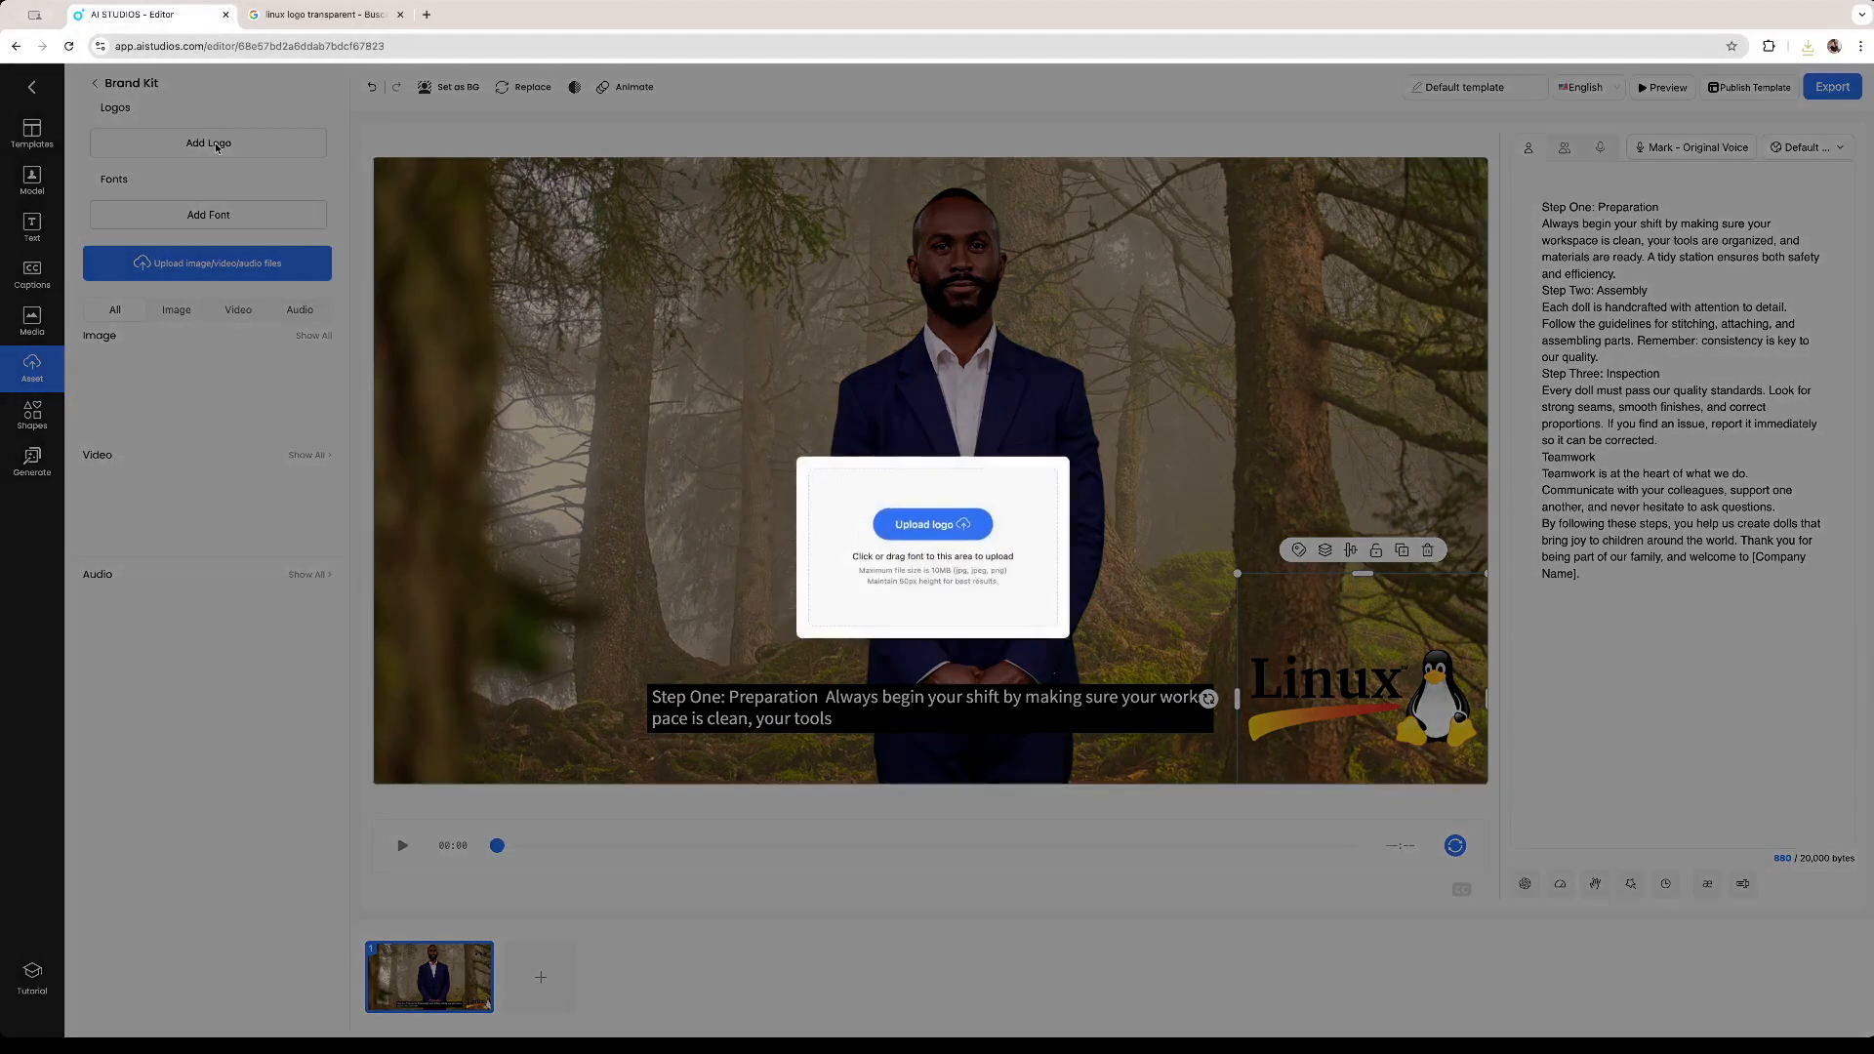
left_click(926, 527)
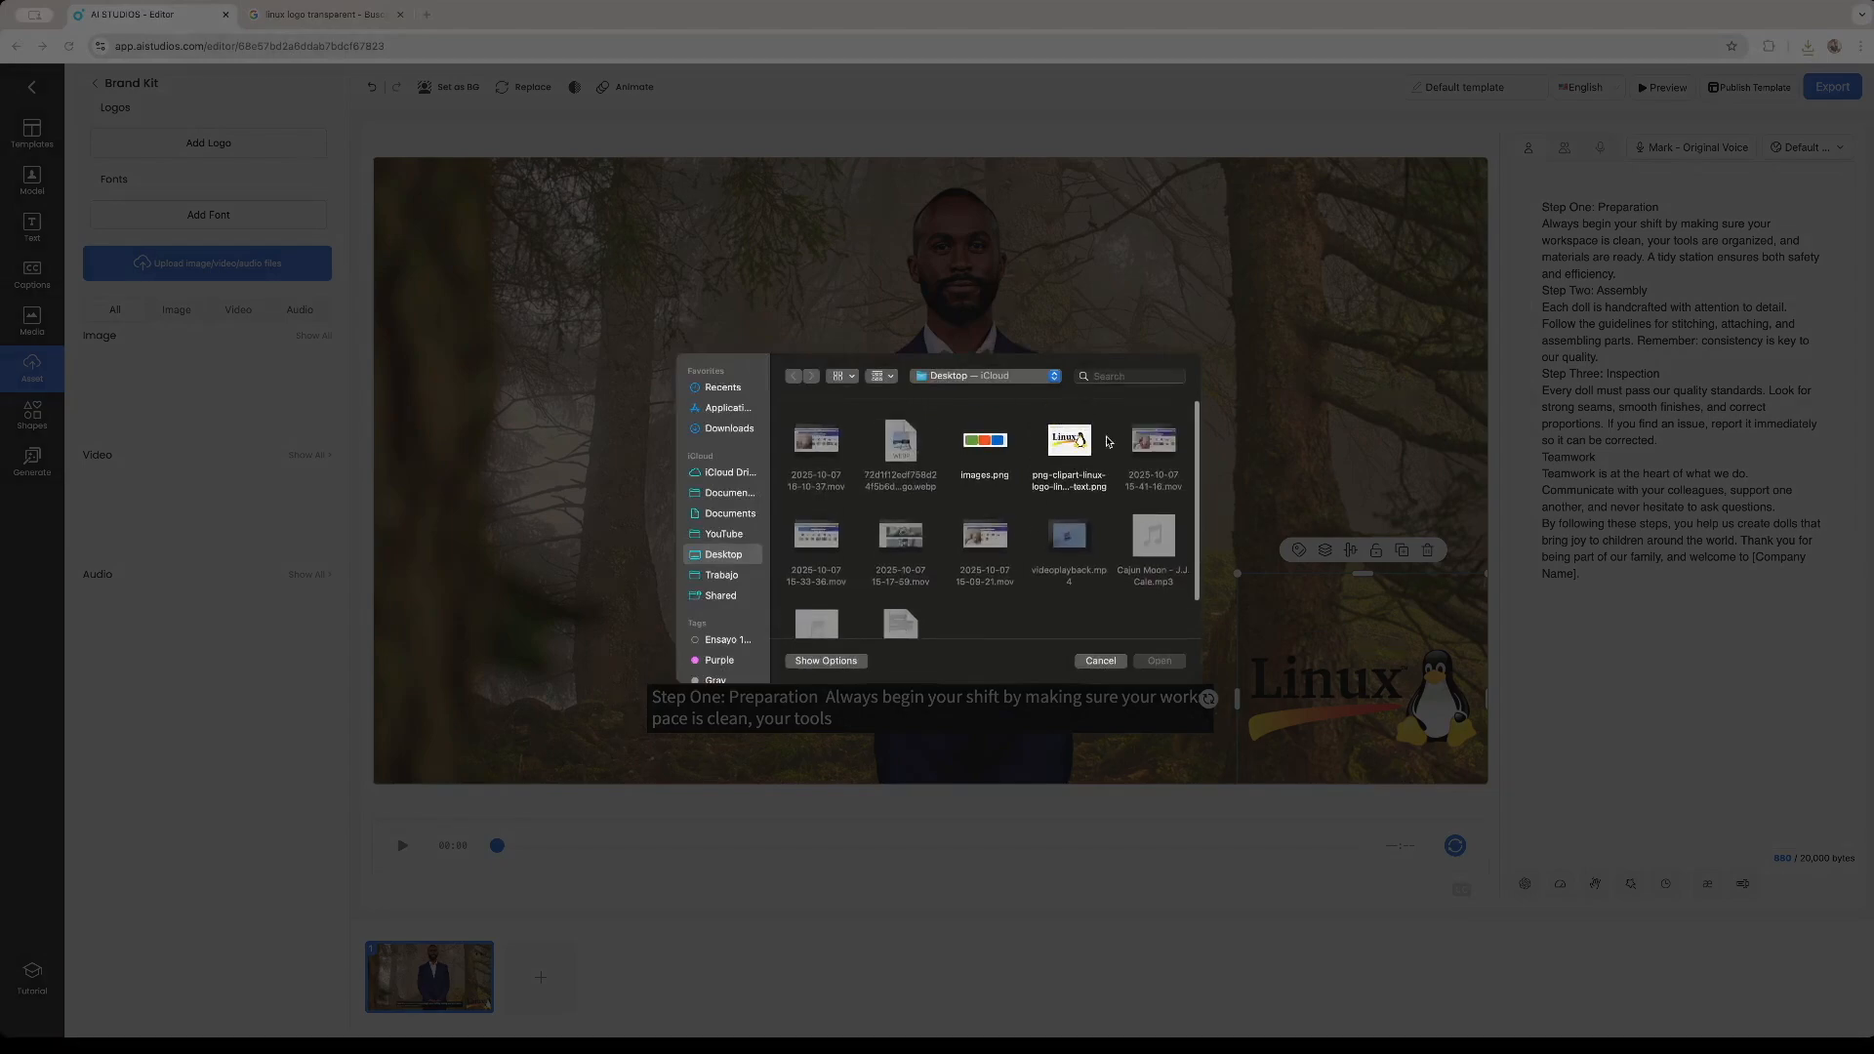
double_click(1069, 440)
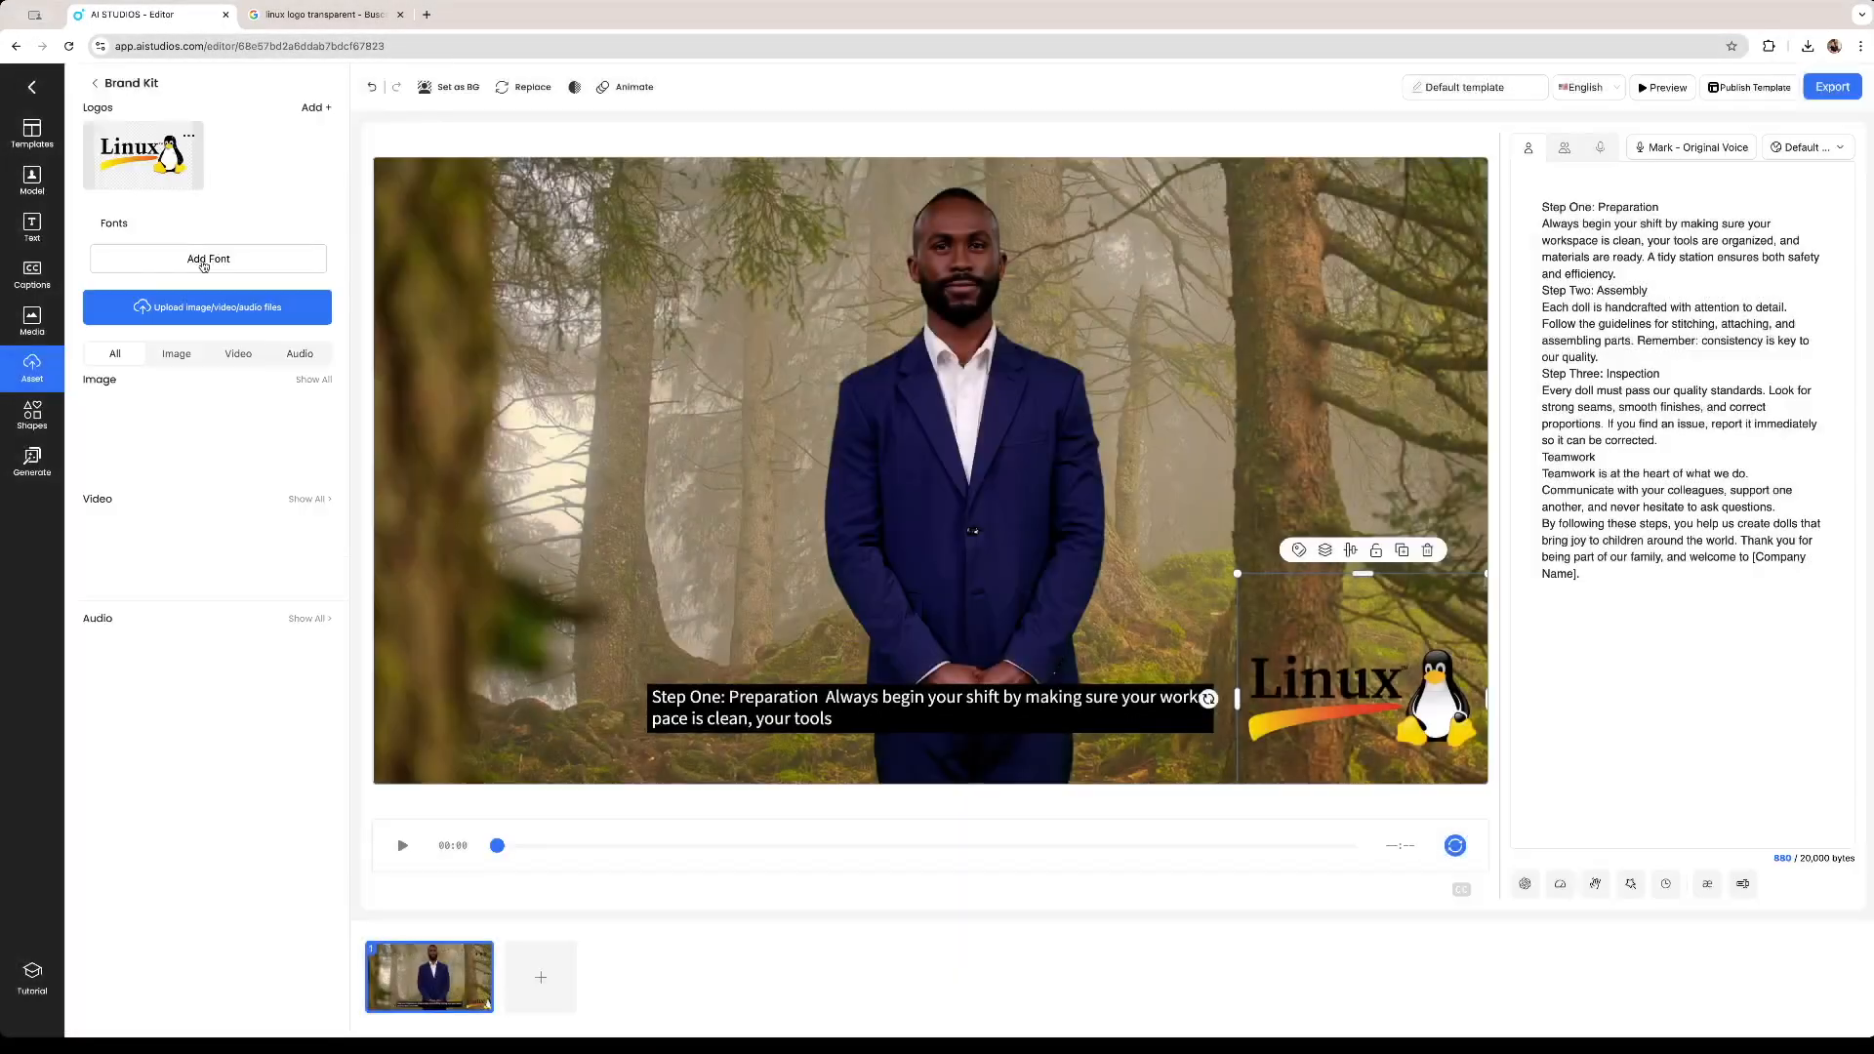
left_click(208, 258)
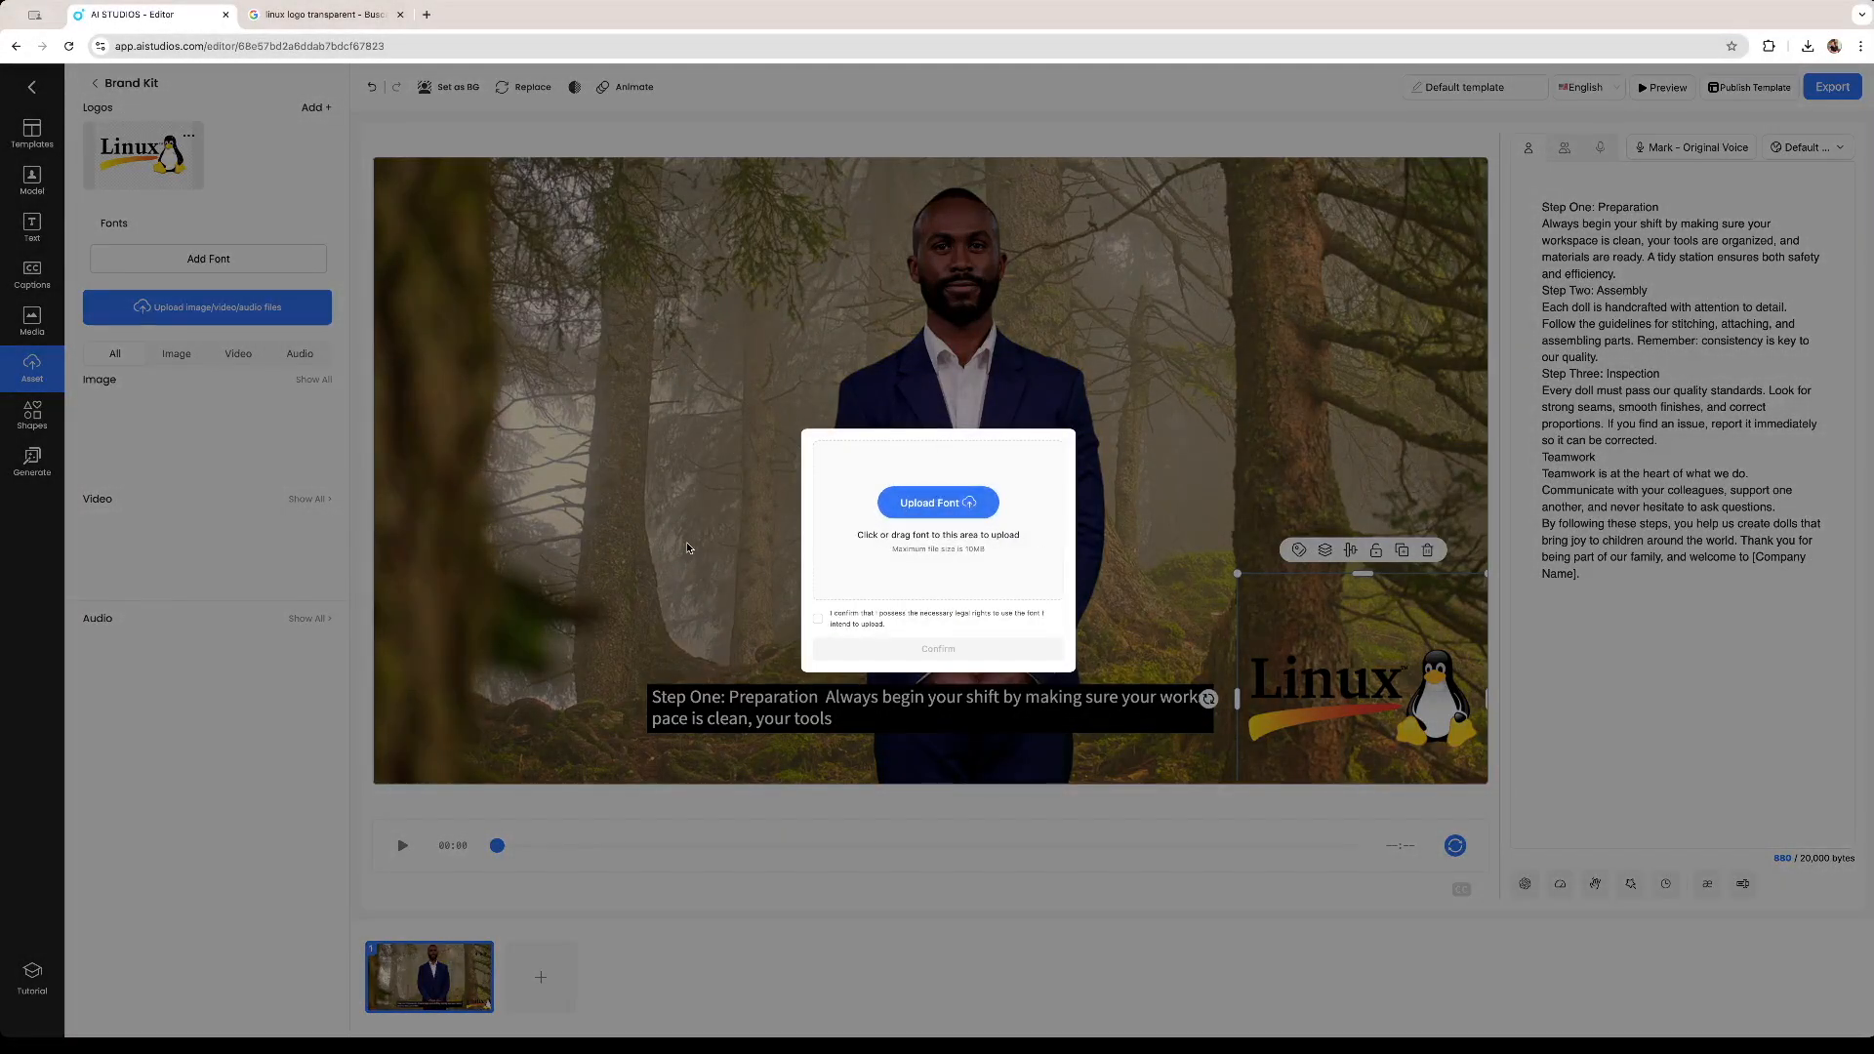
left_click(234, 447)
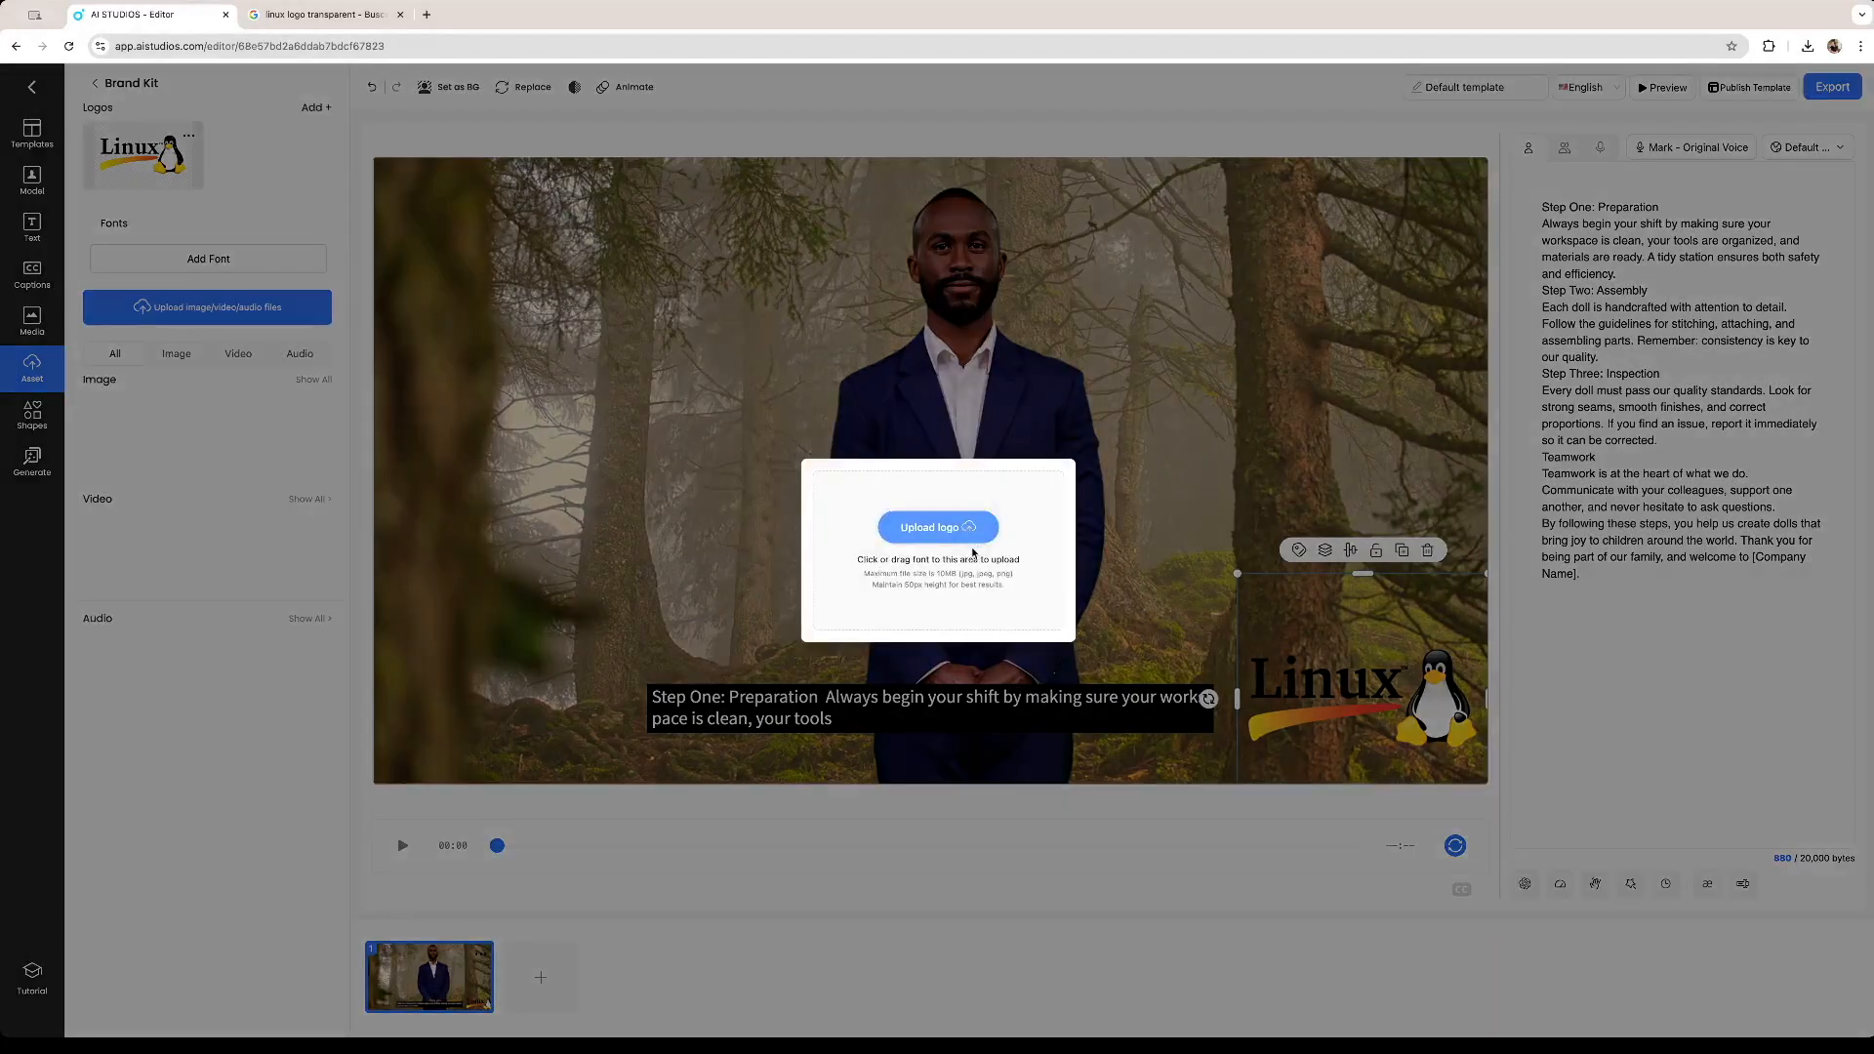
Add the images.png picture as a second logo in the Brand Kit.
left_click(972, 553)
double_click(986, 454)
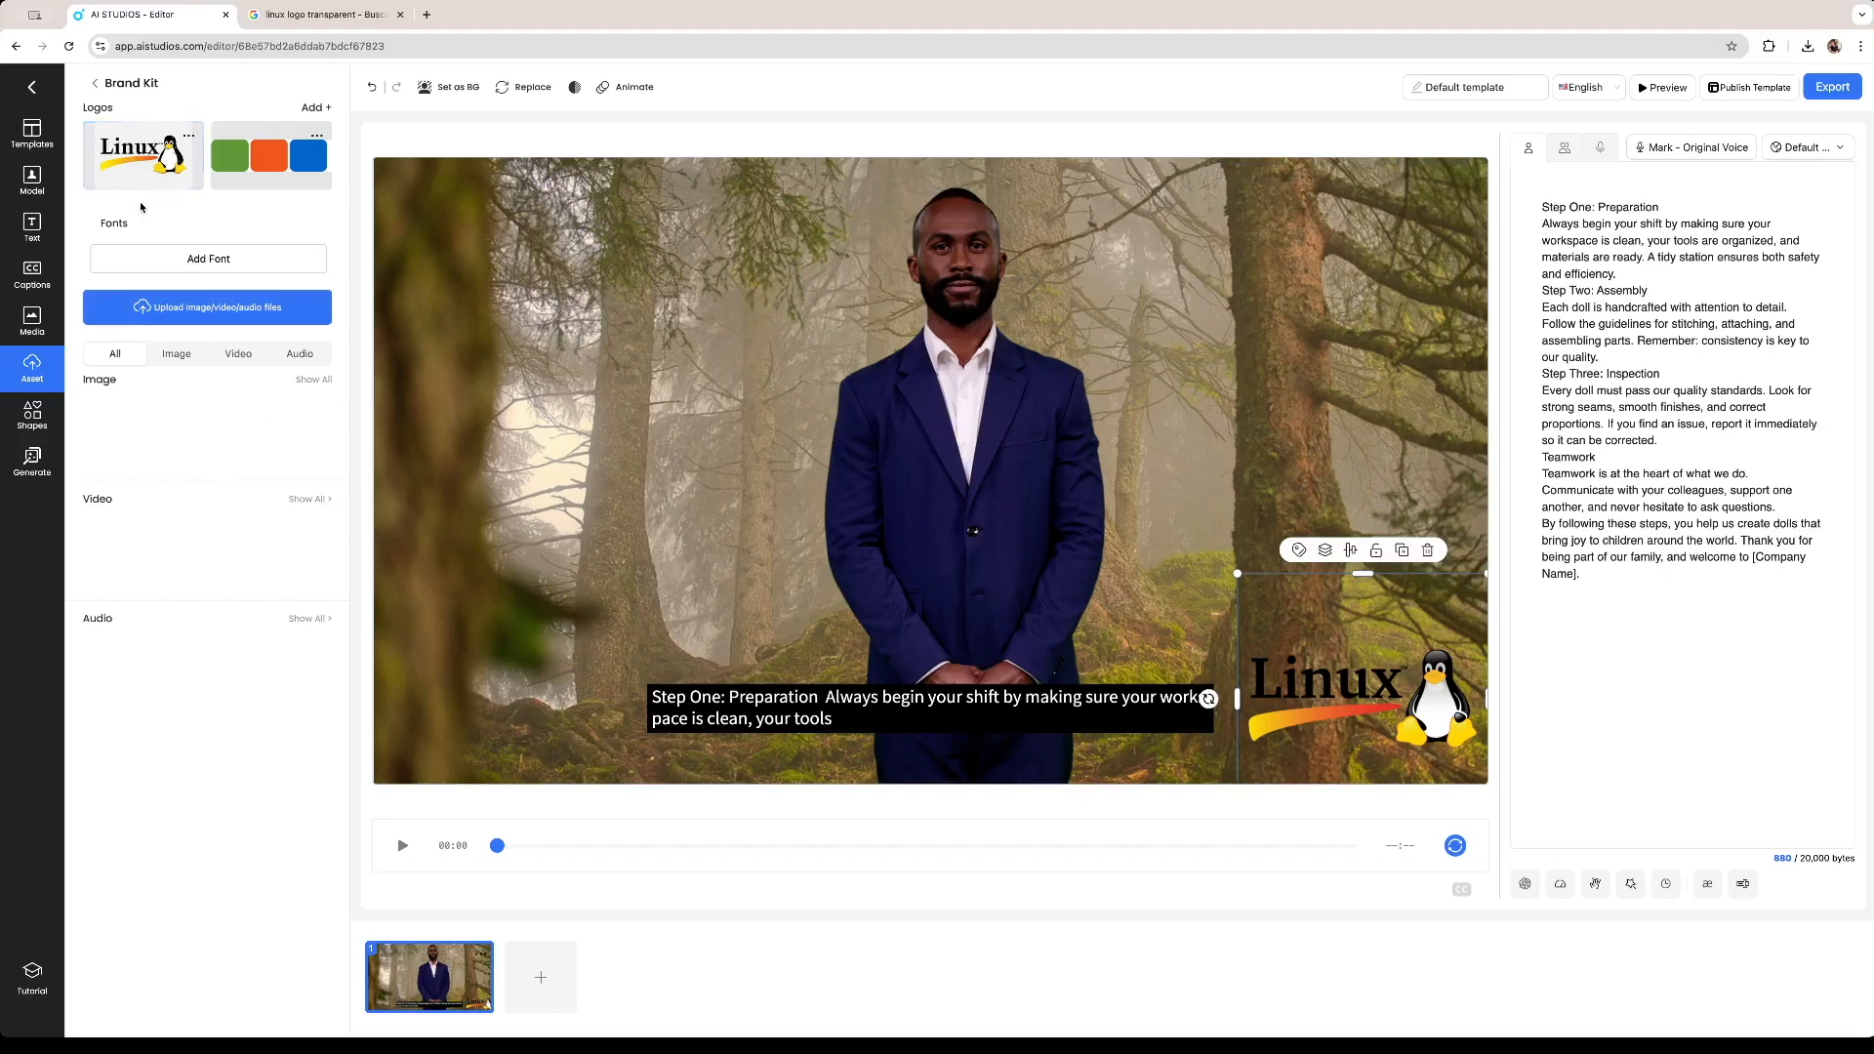
Switch between the uploaded assets and the Brand Kit to review the logos and images.
left_click(91, 88)
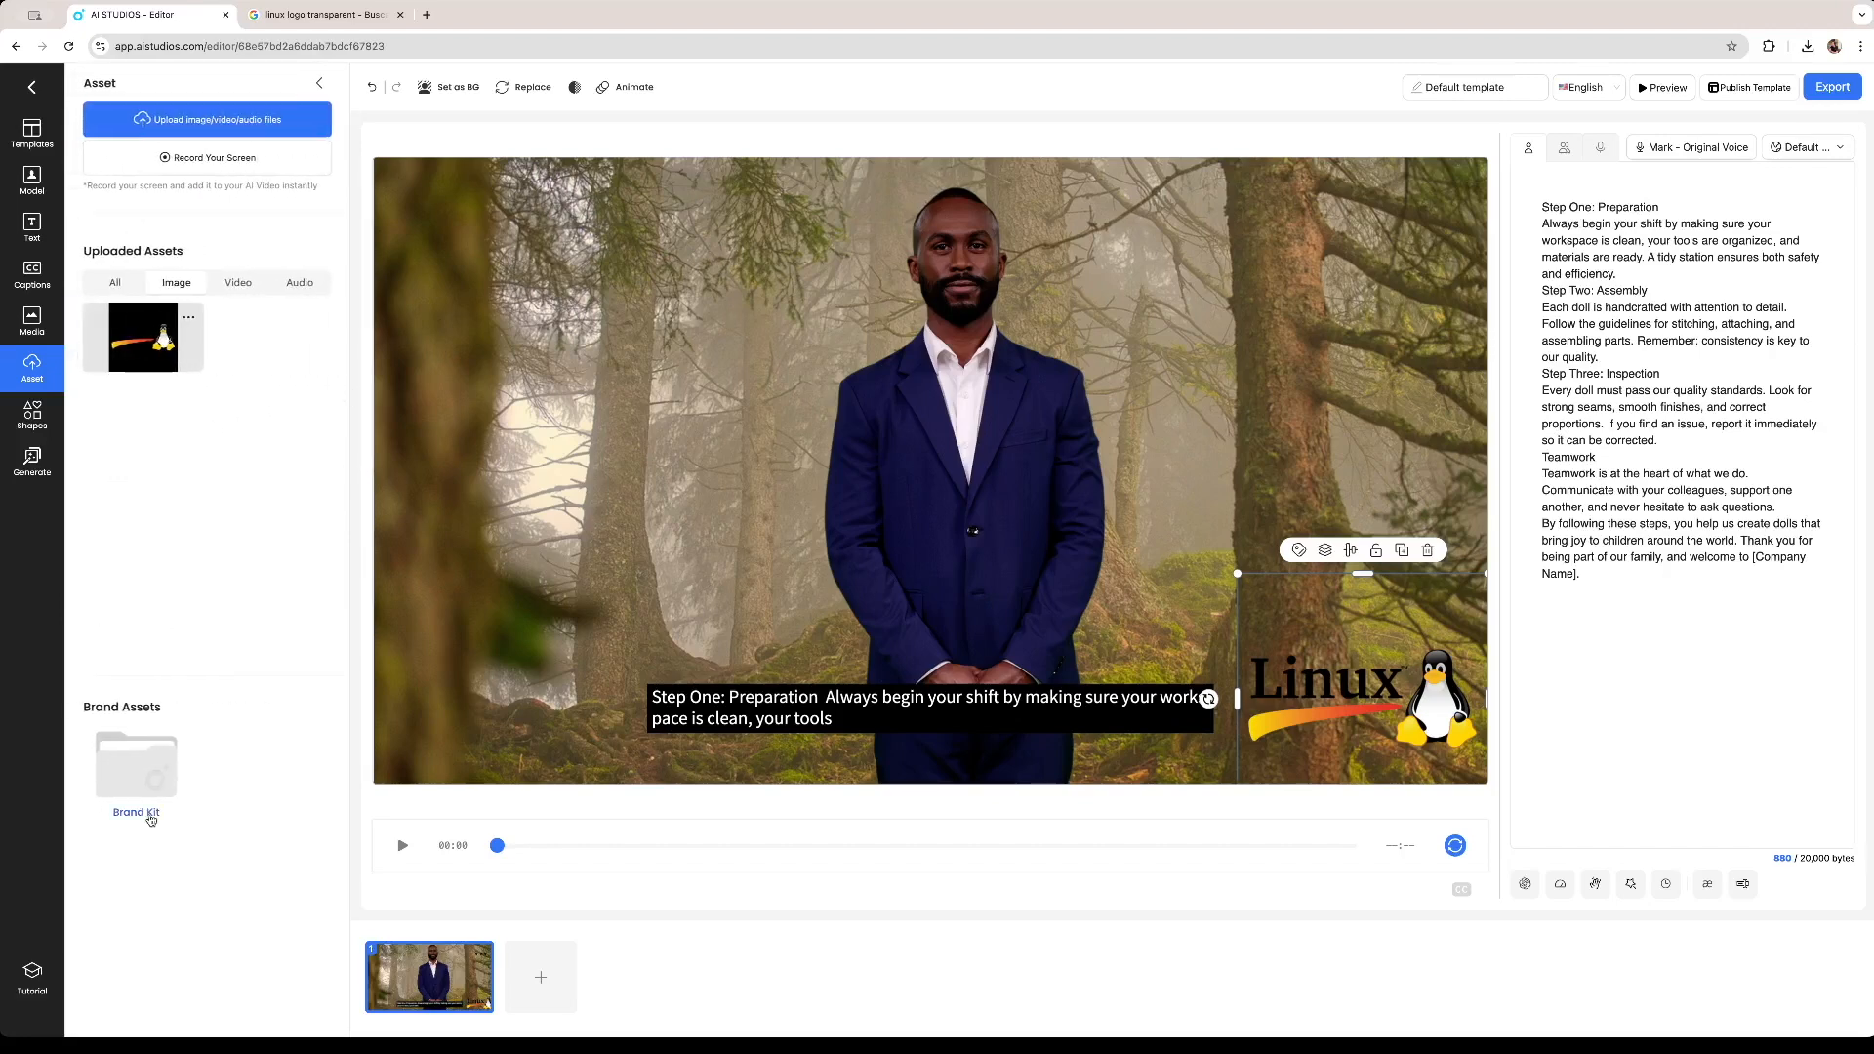
left_click(145, 771)
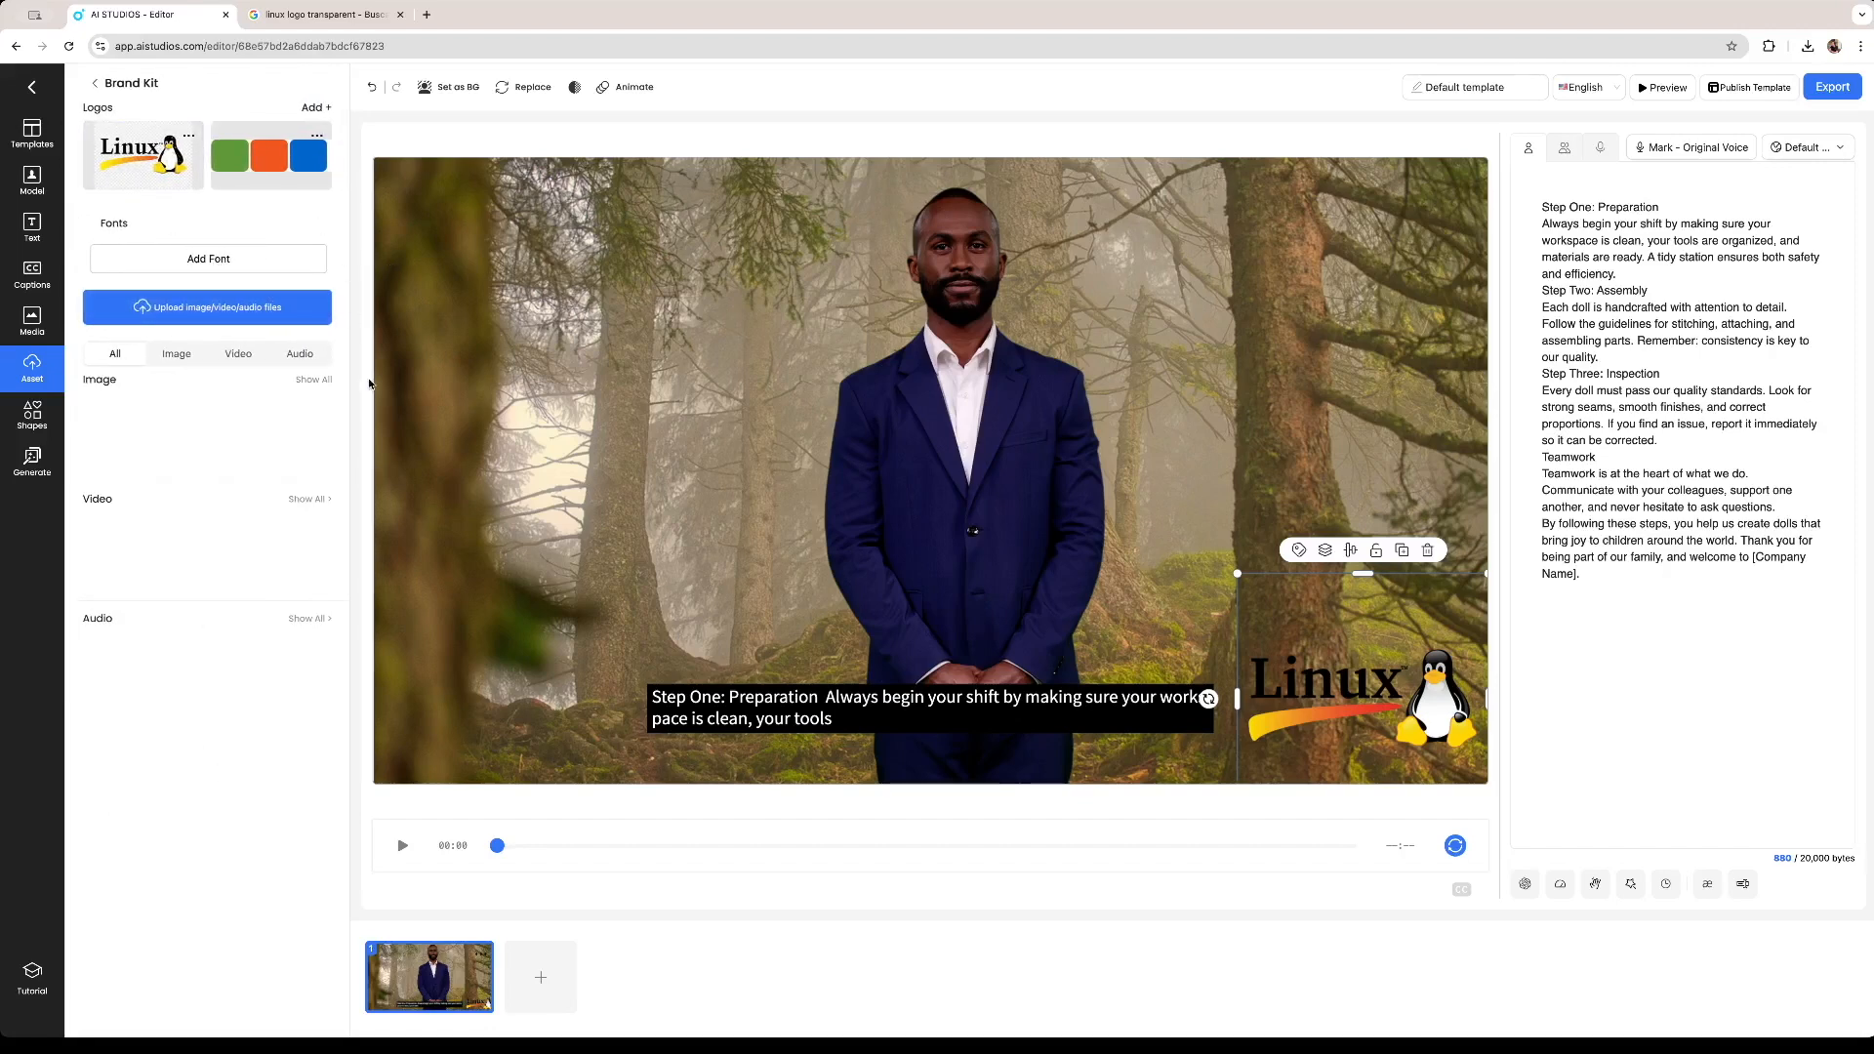
left_click(94, 88)
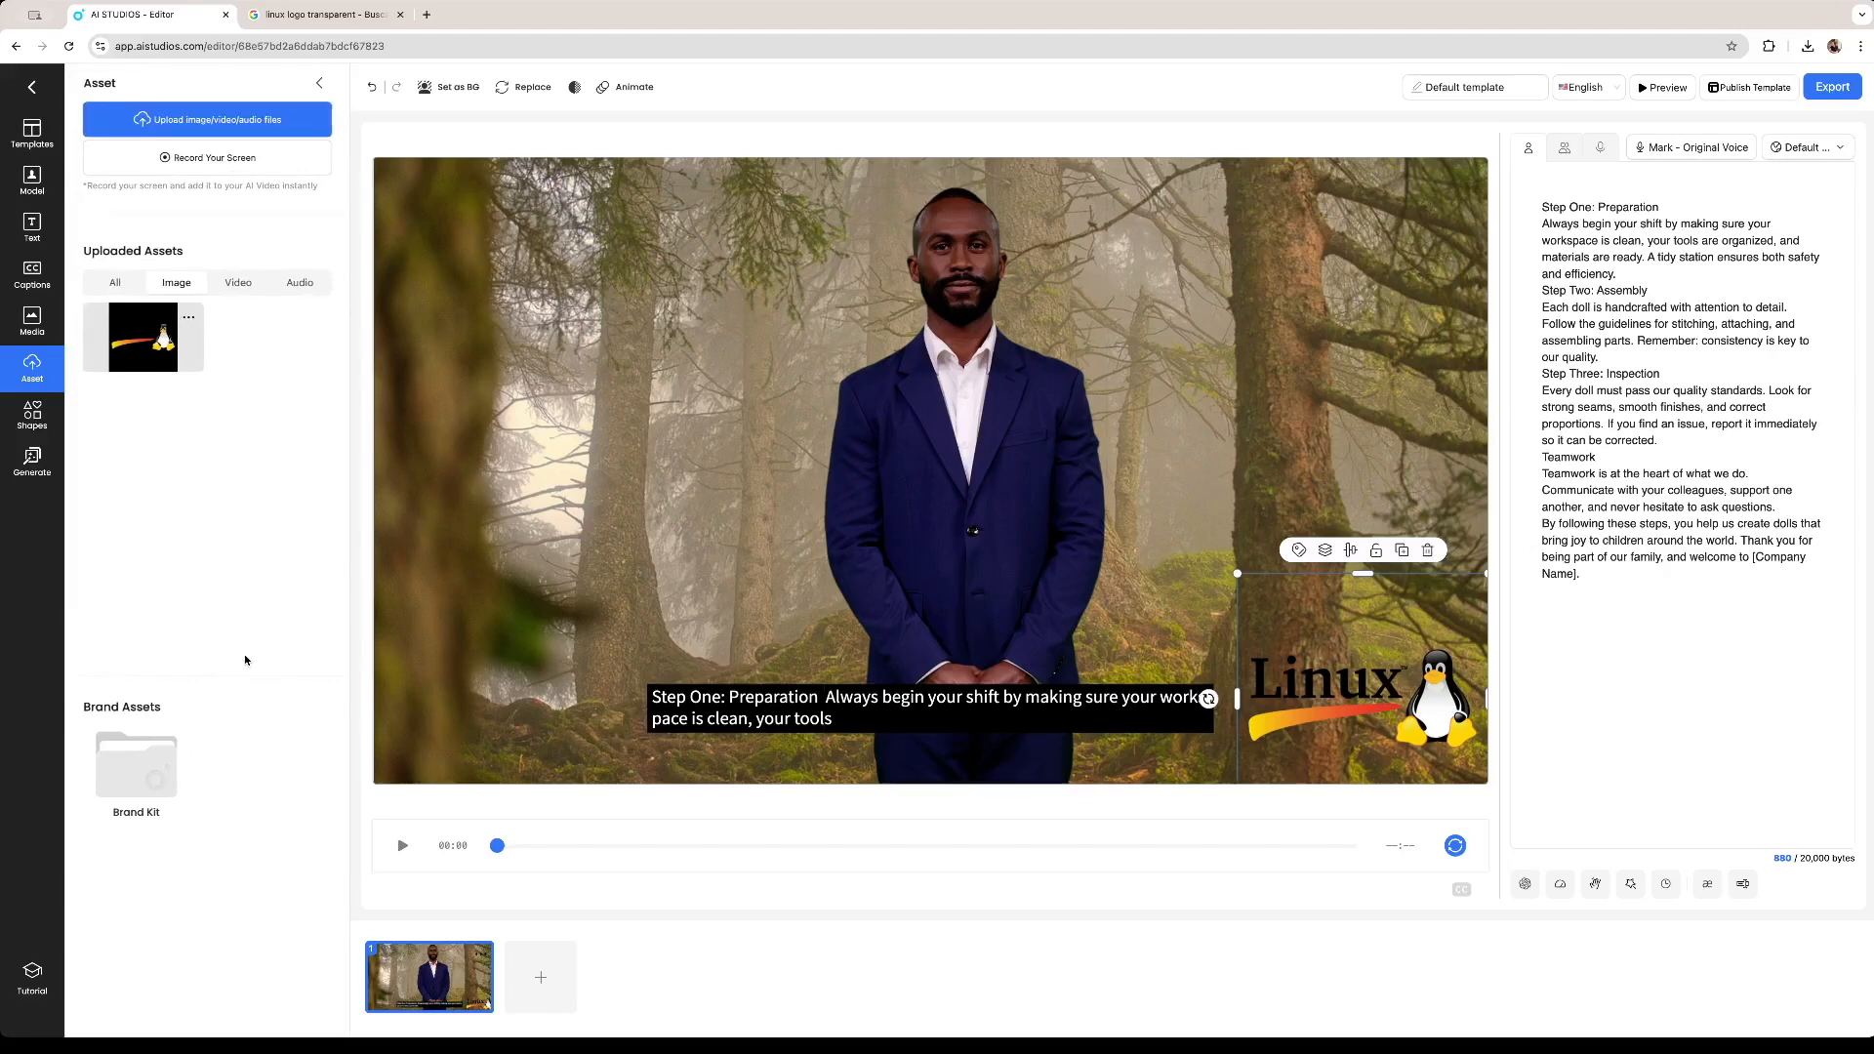
left_click(140, 776)
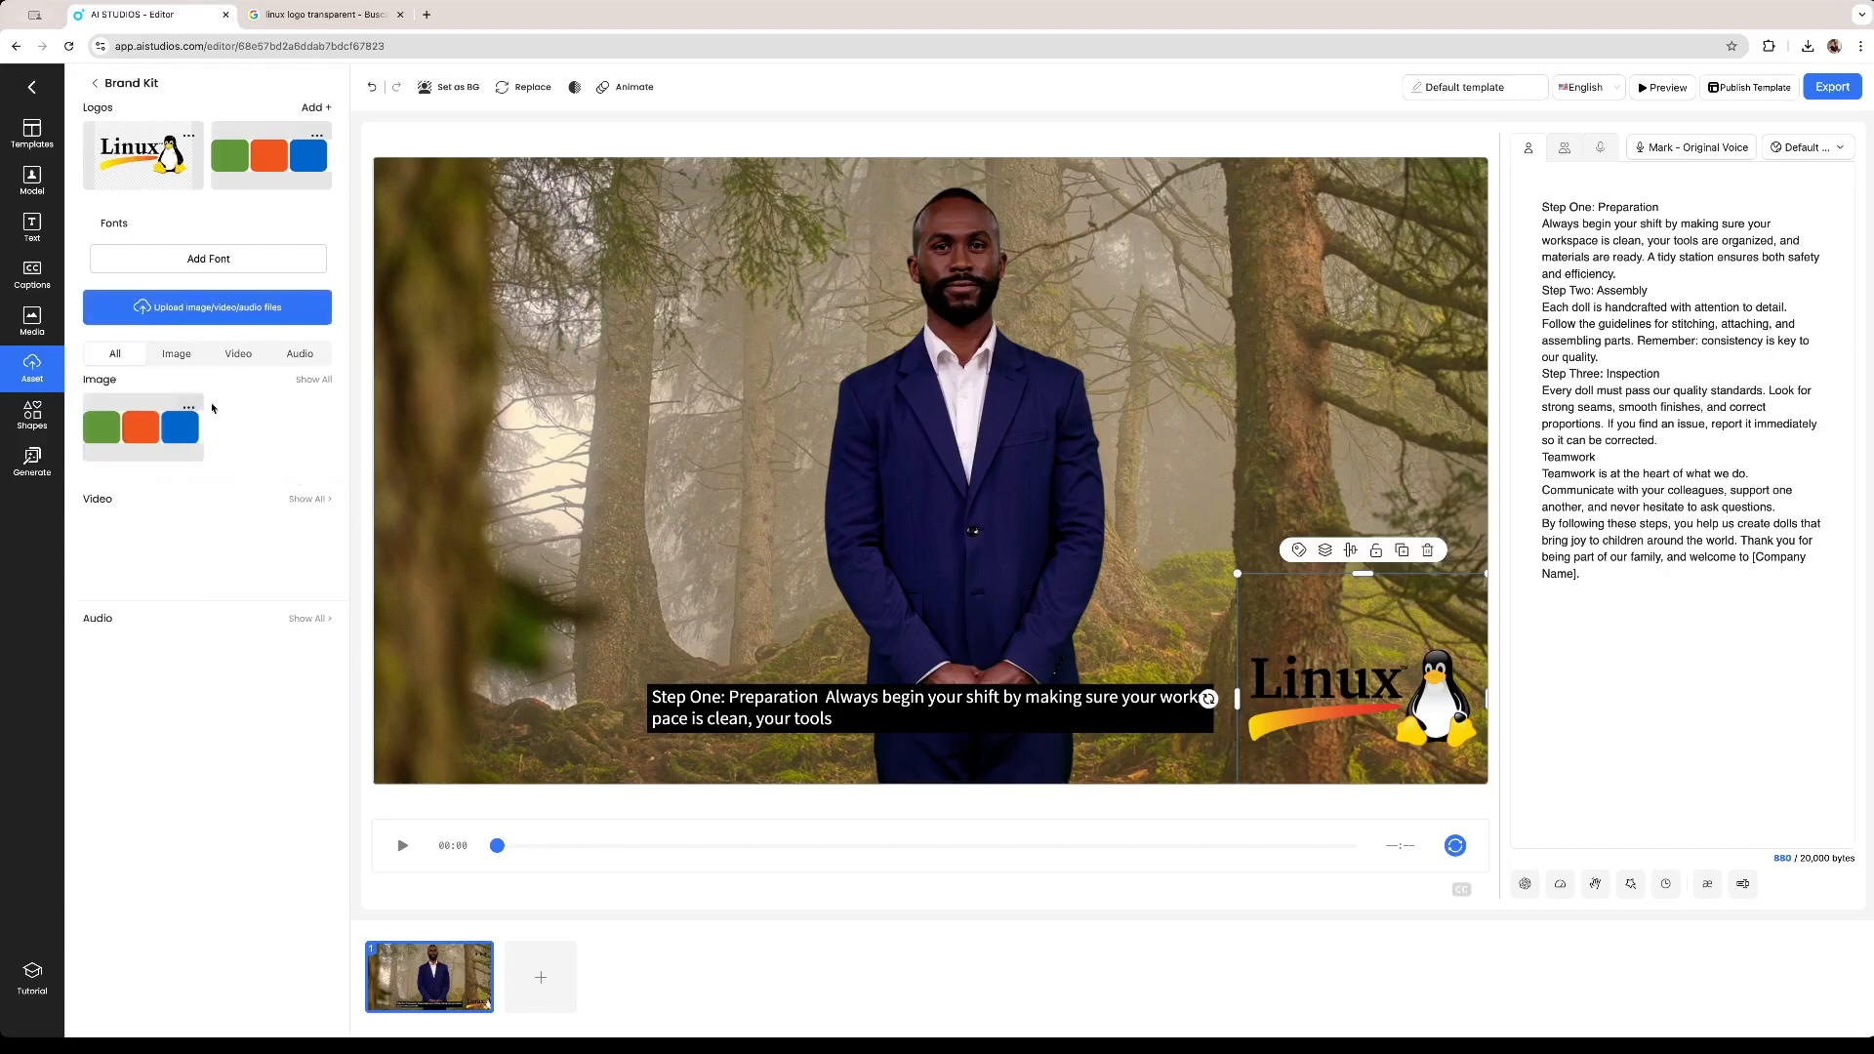
left_click(189, 408)
left_click(216, 437)
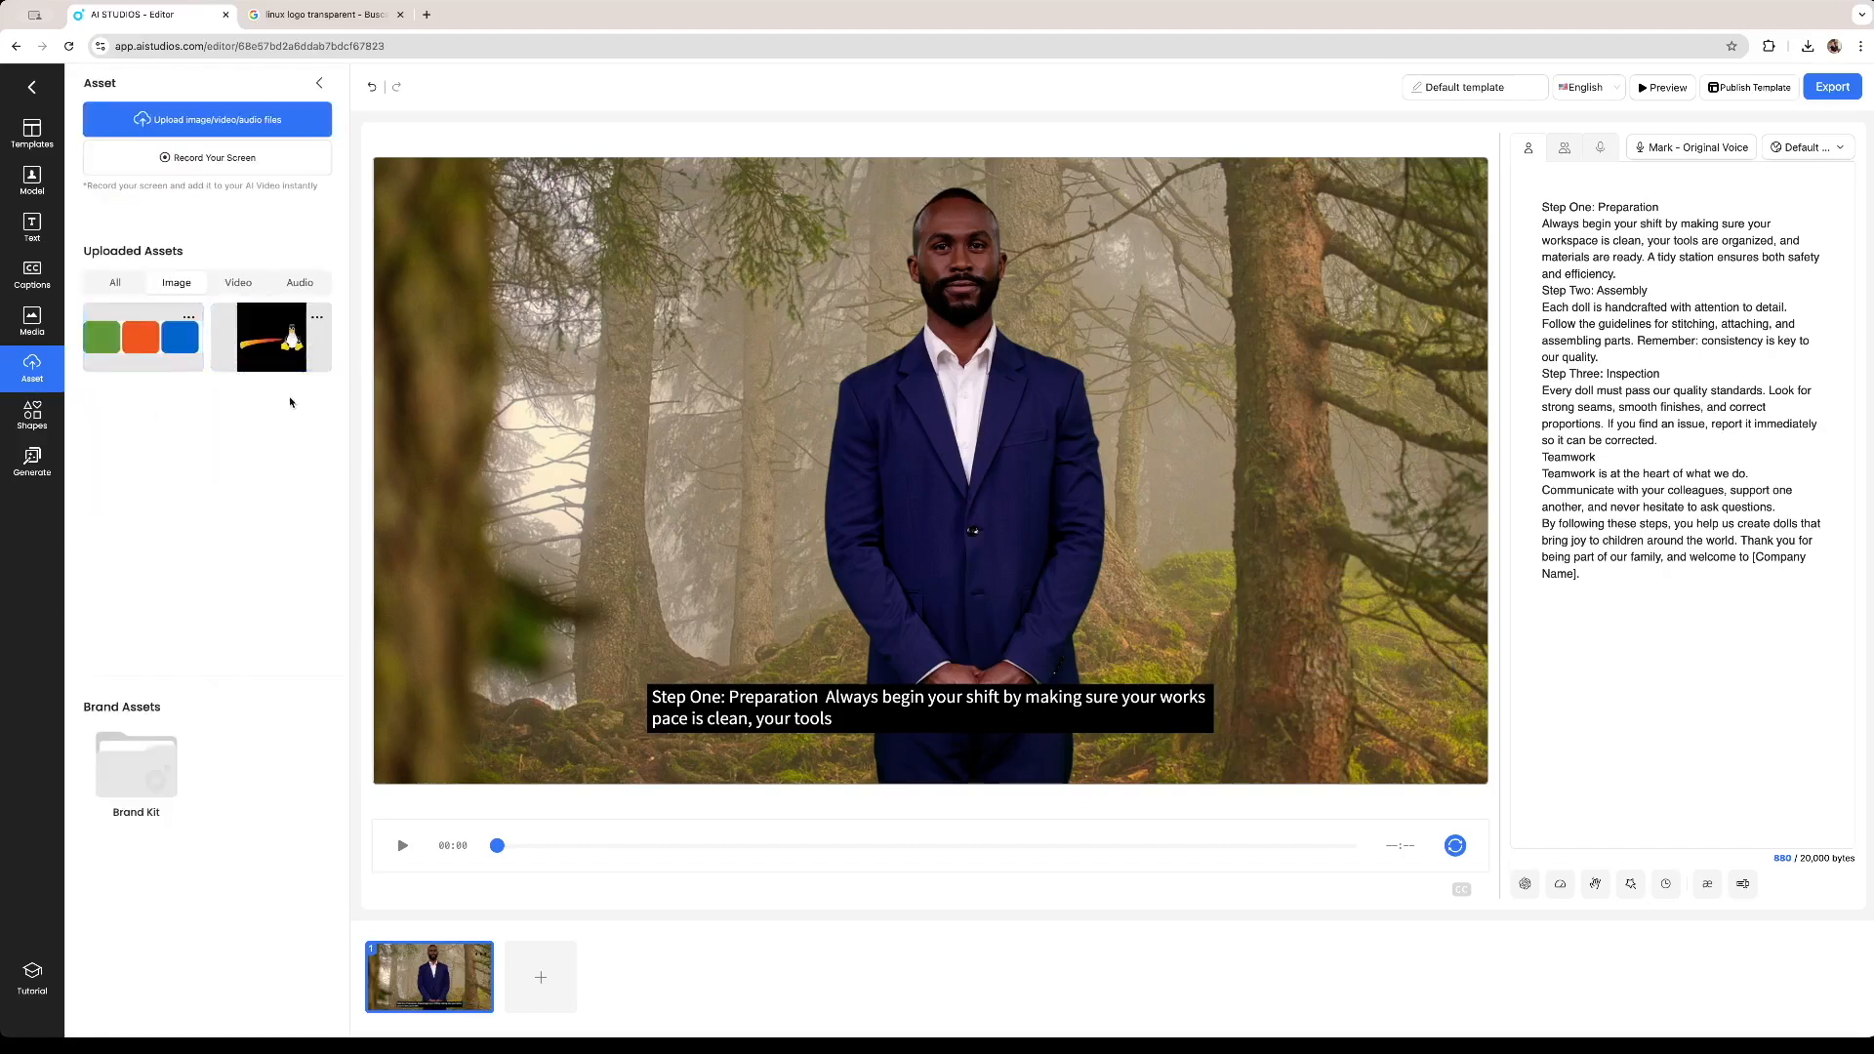
left_click(135, 781)
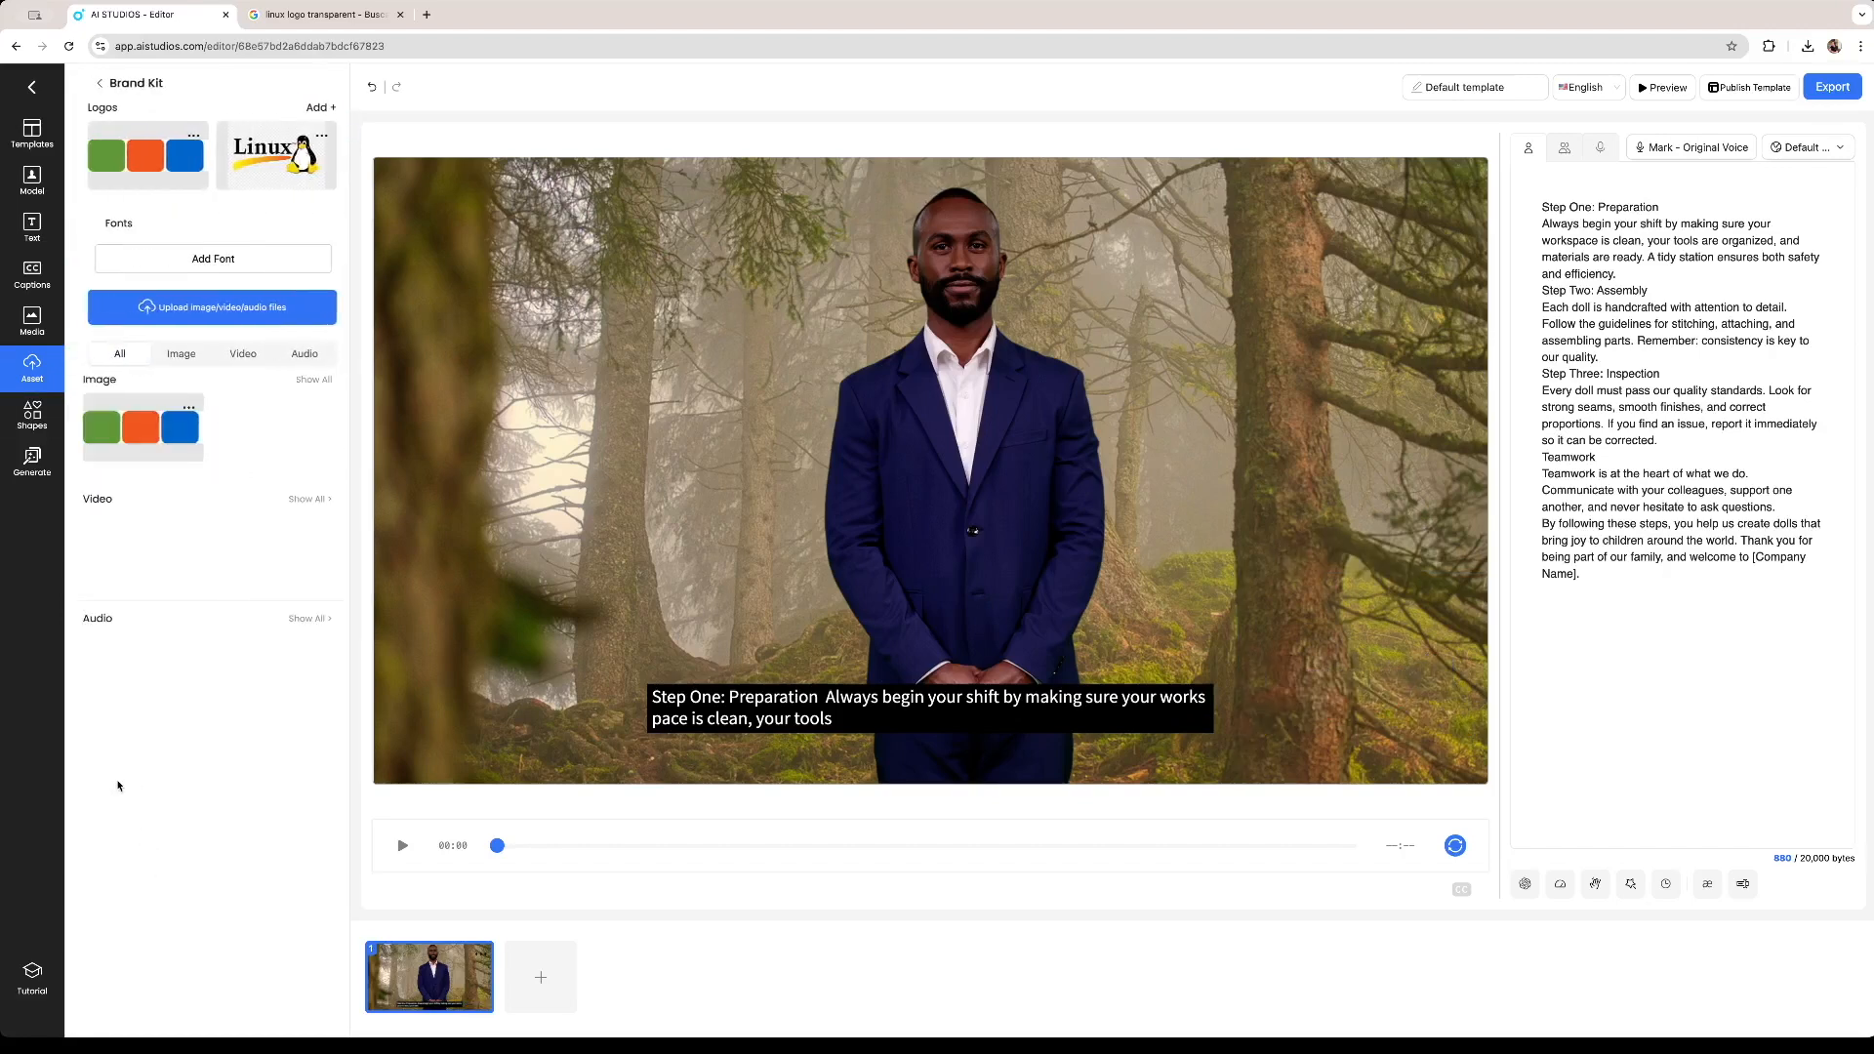
Insert the Linux brand logo into the scene and delete it again.
left_click(271, 156)
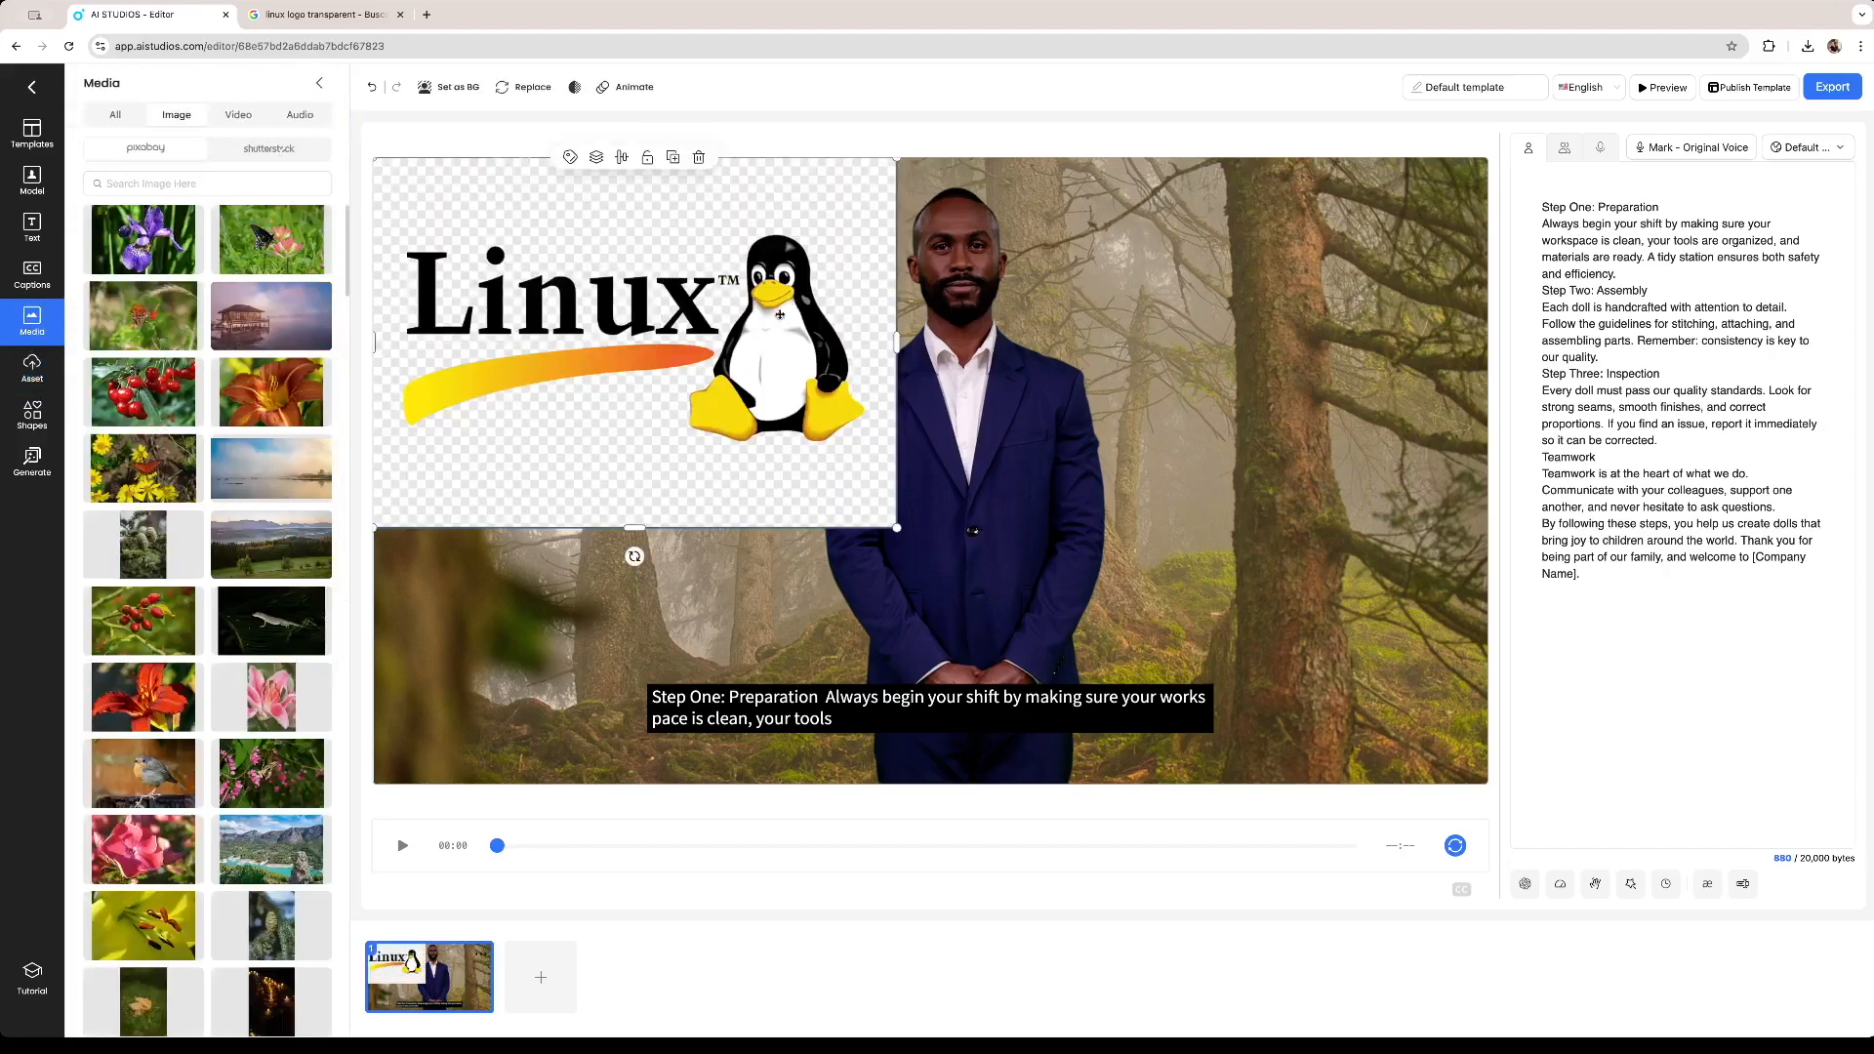
left_click(699, 156)
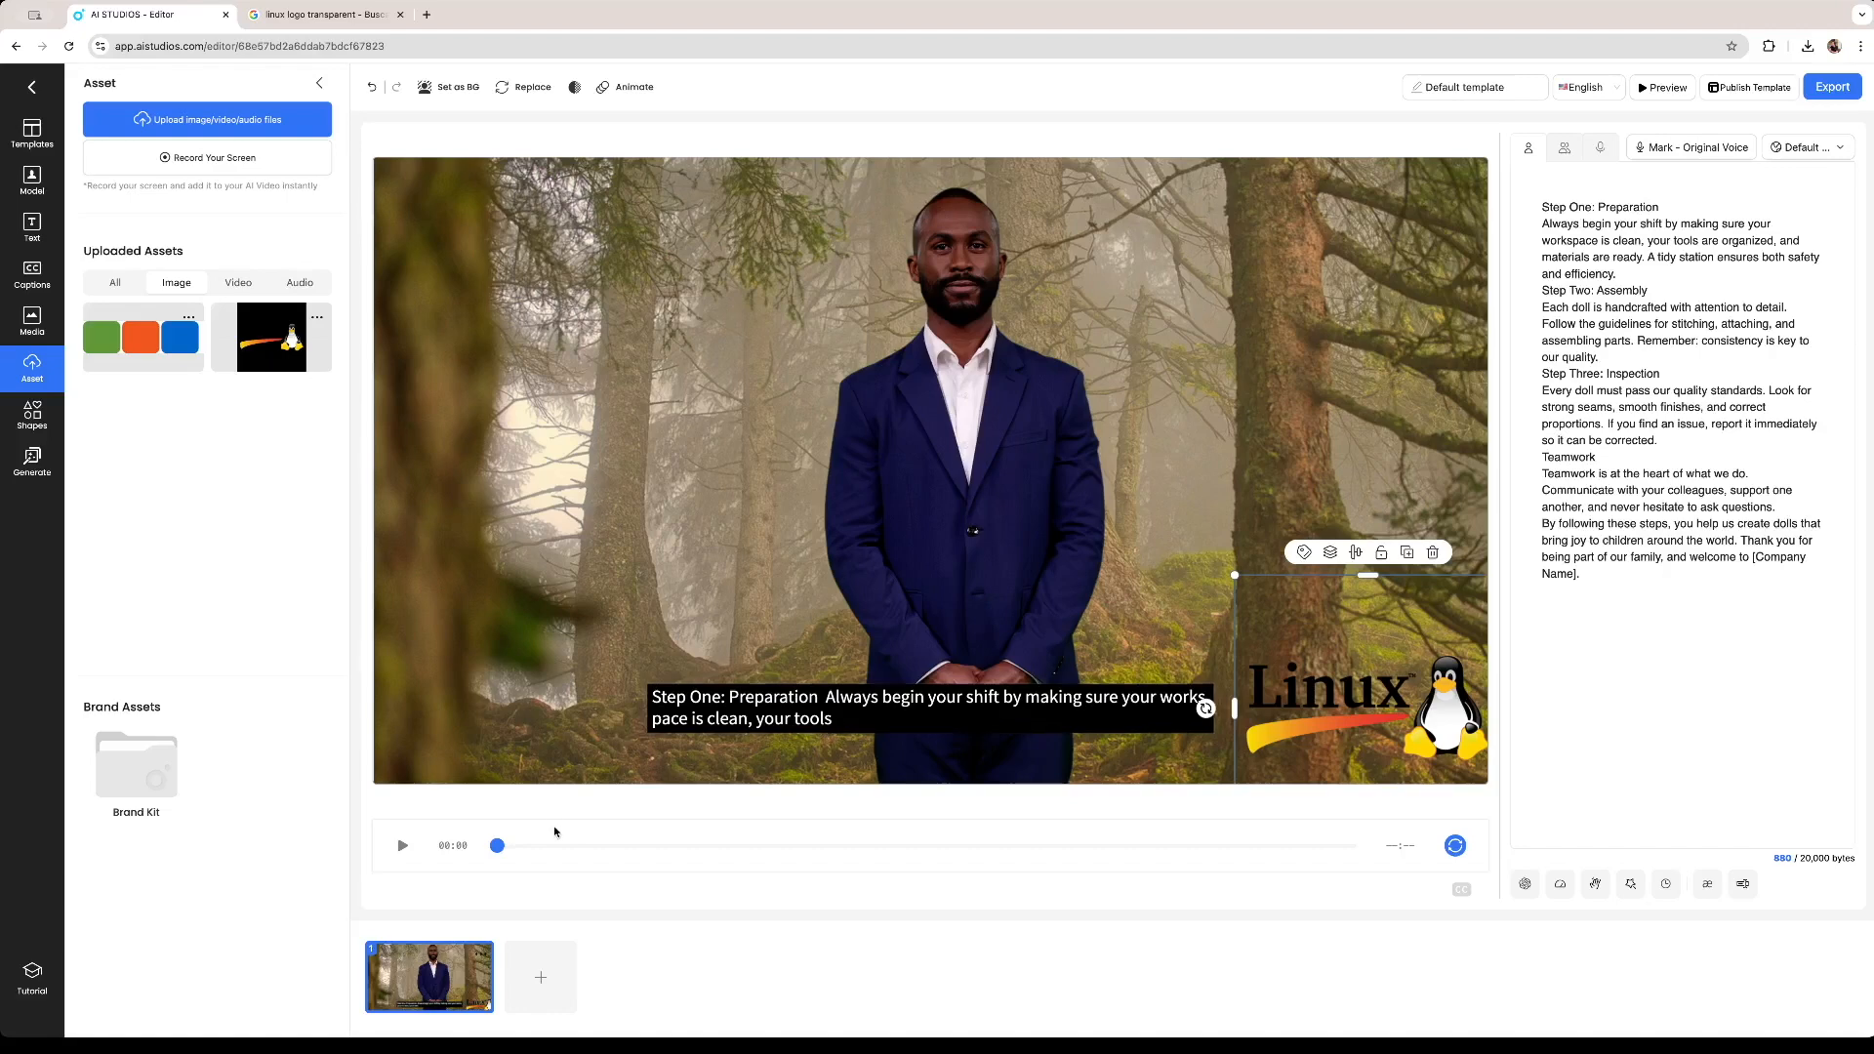
Add a second scene and apply an AI-generated script from the prompt 'how linux works'.
left_click(542, 980)
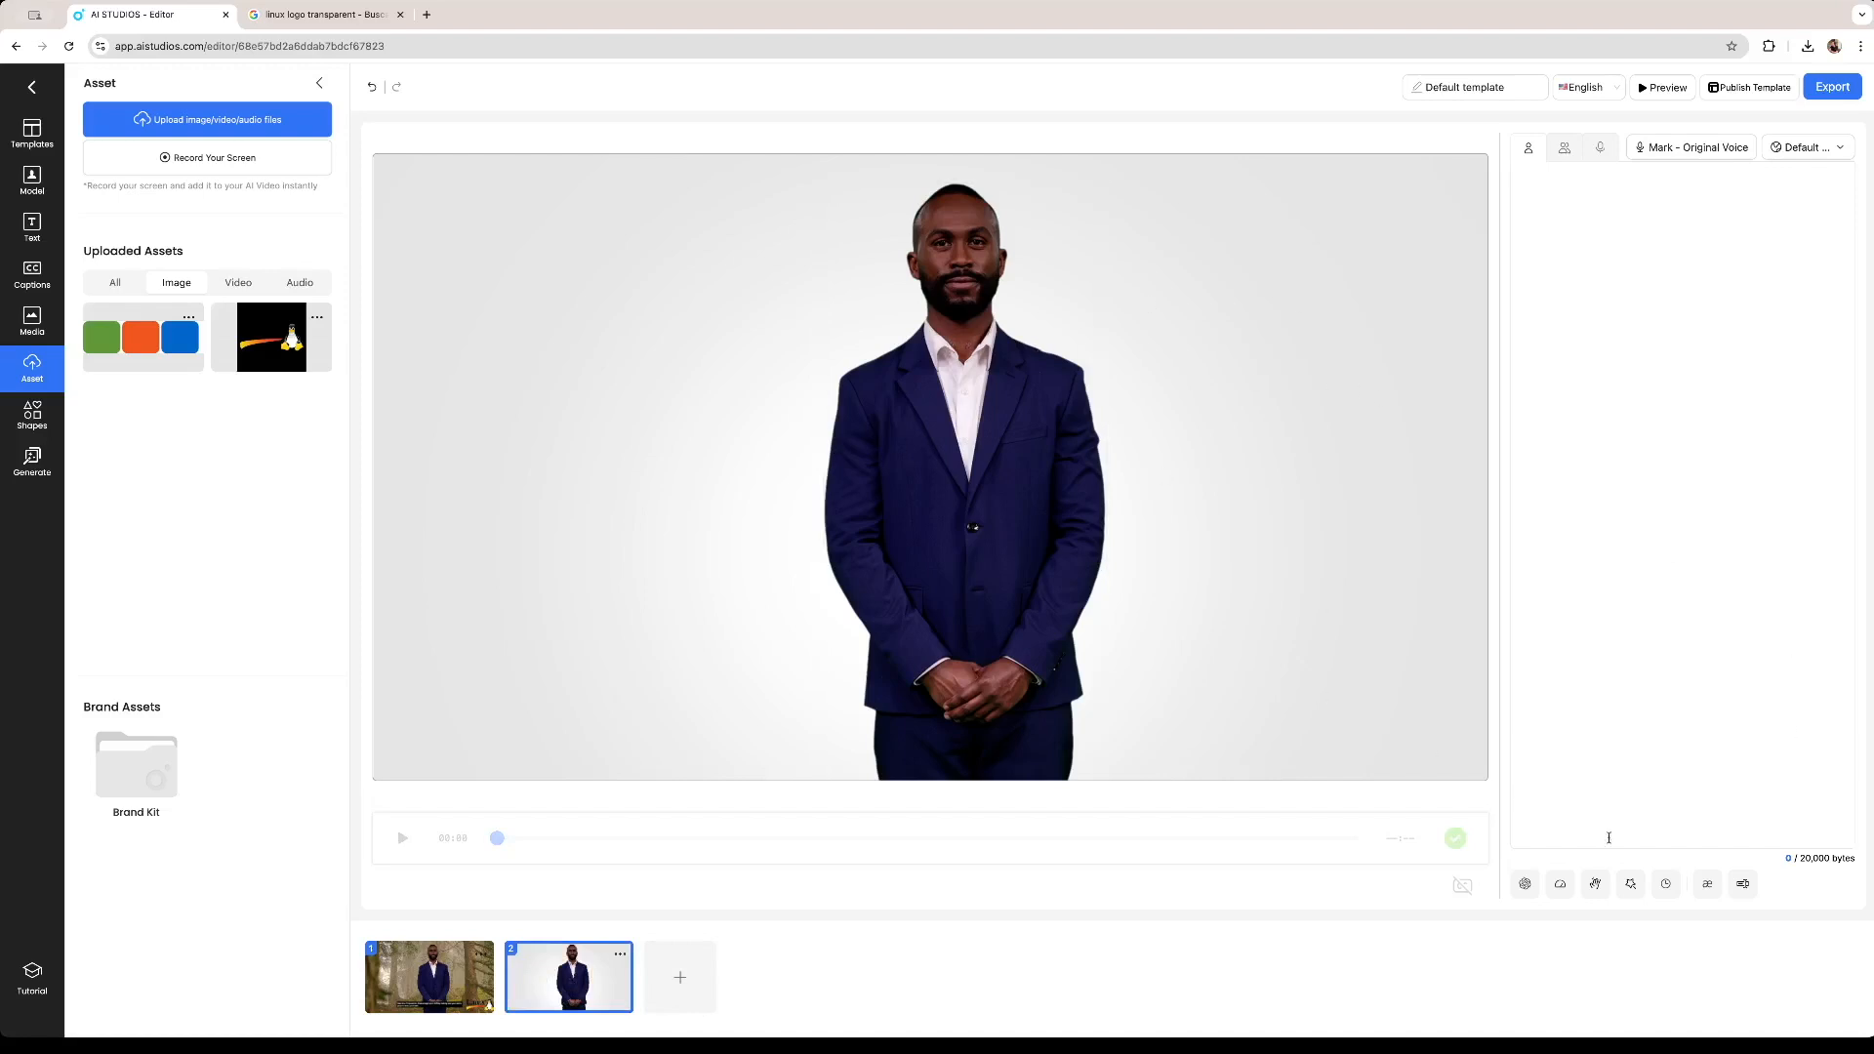
left_click(1524, 883)
left_click(923, 345)
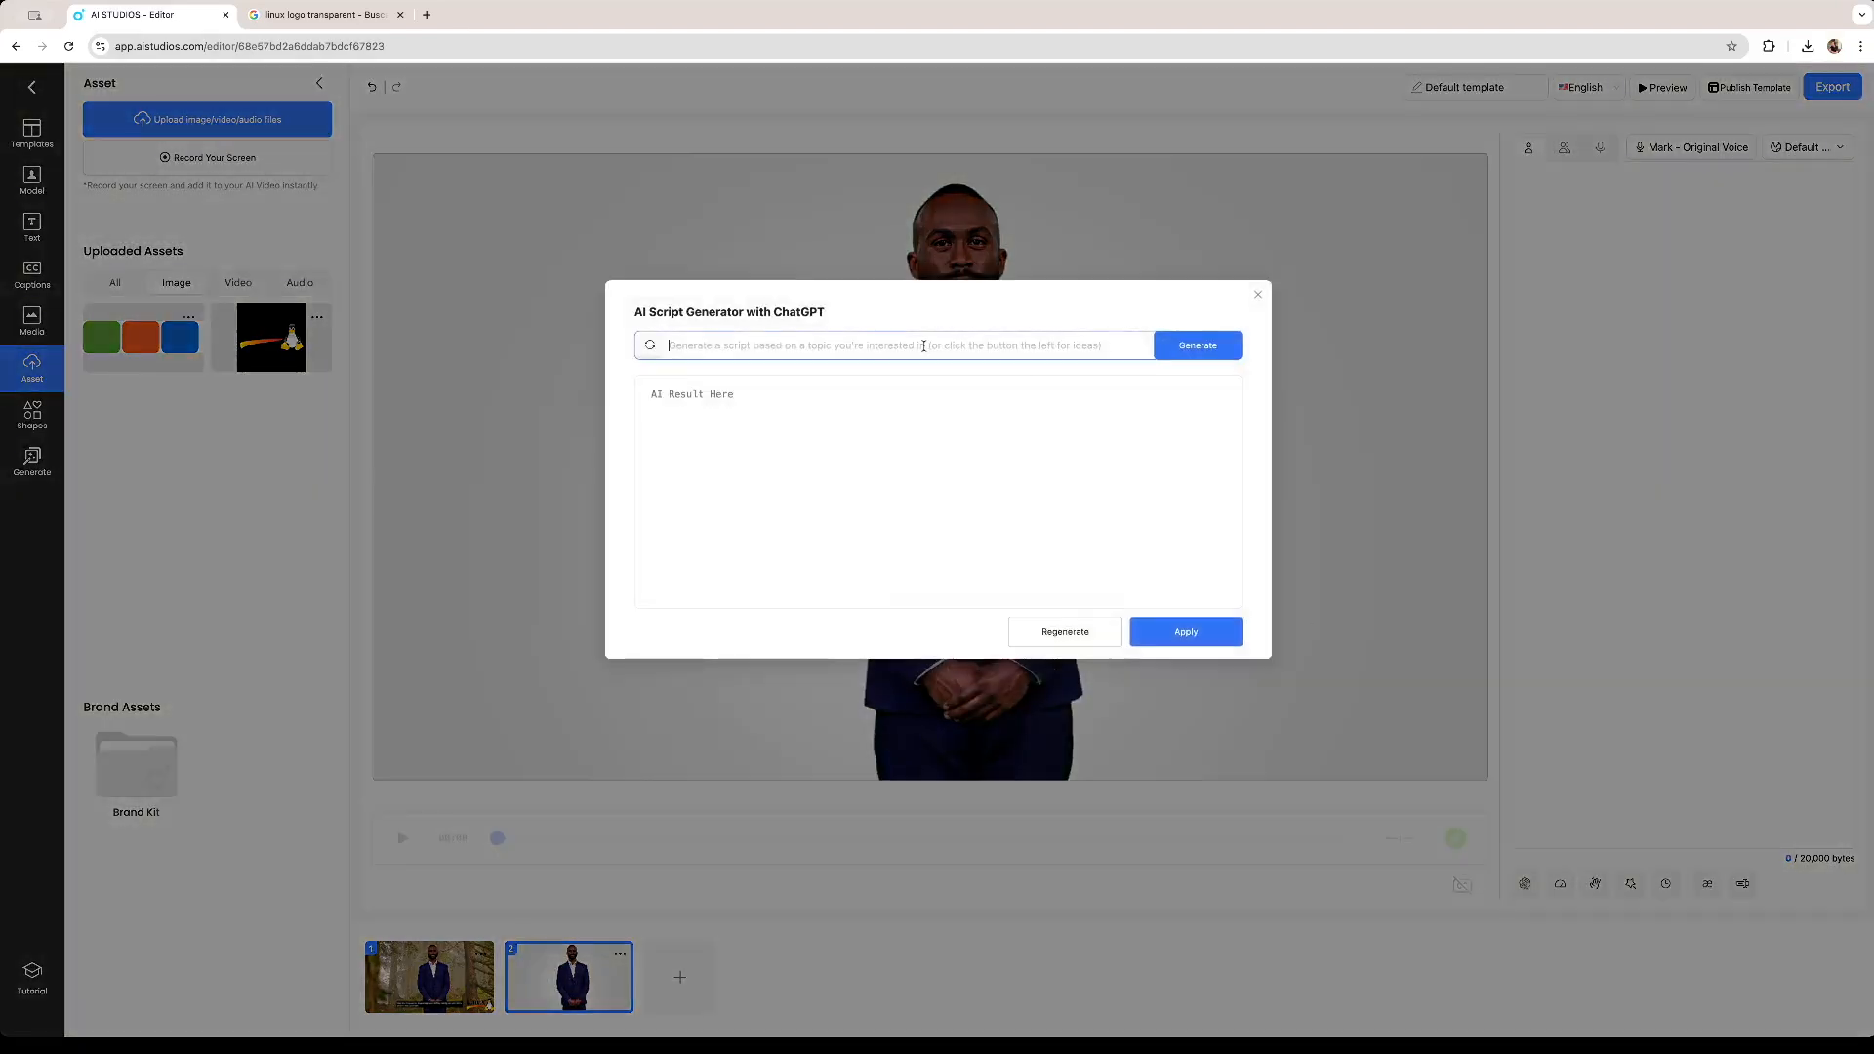
type("how linux works")
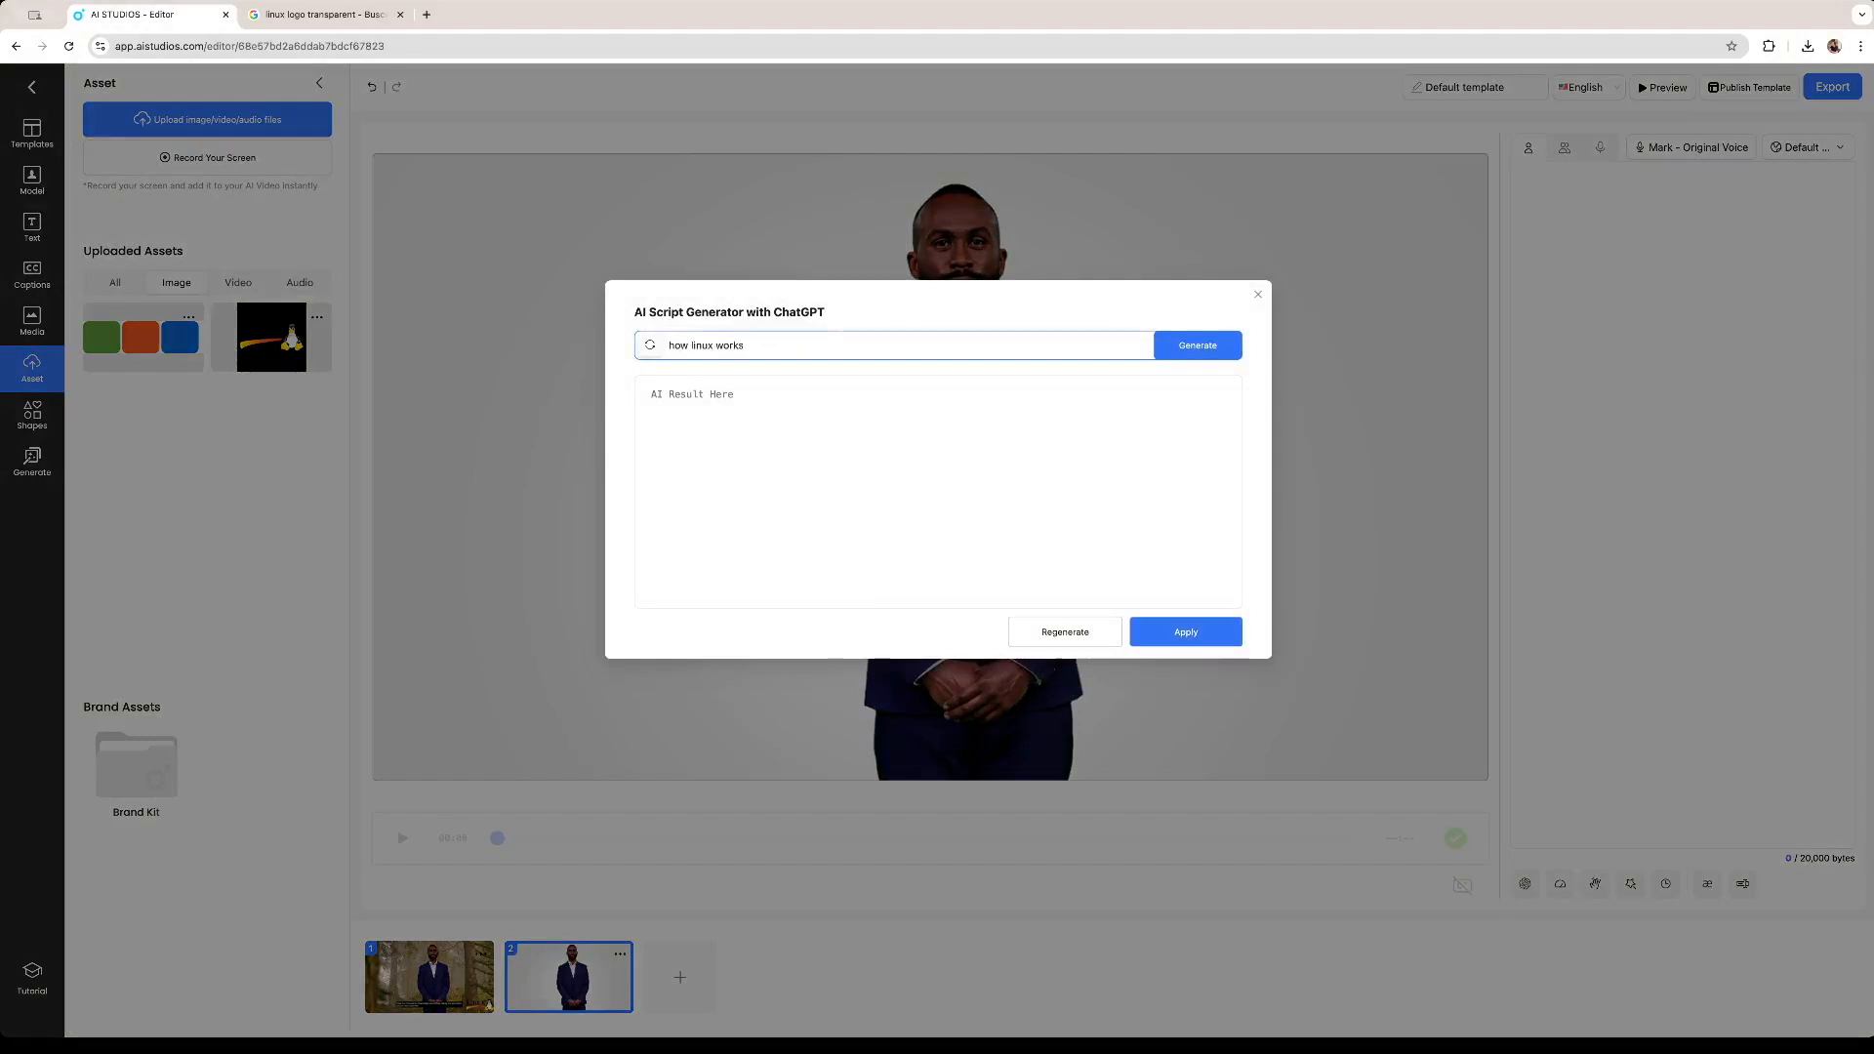
left_click(1212, 347)
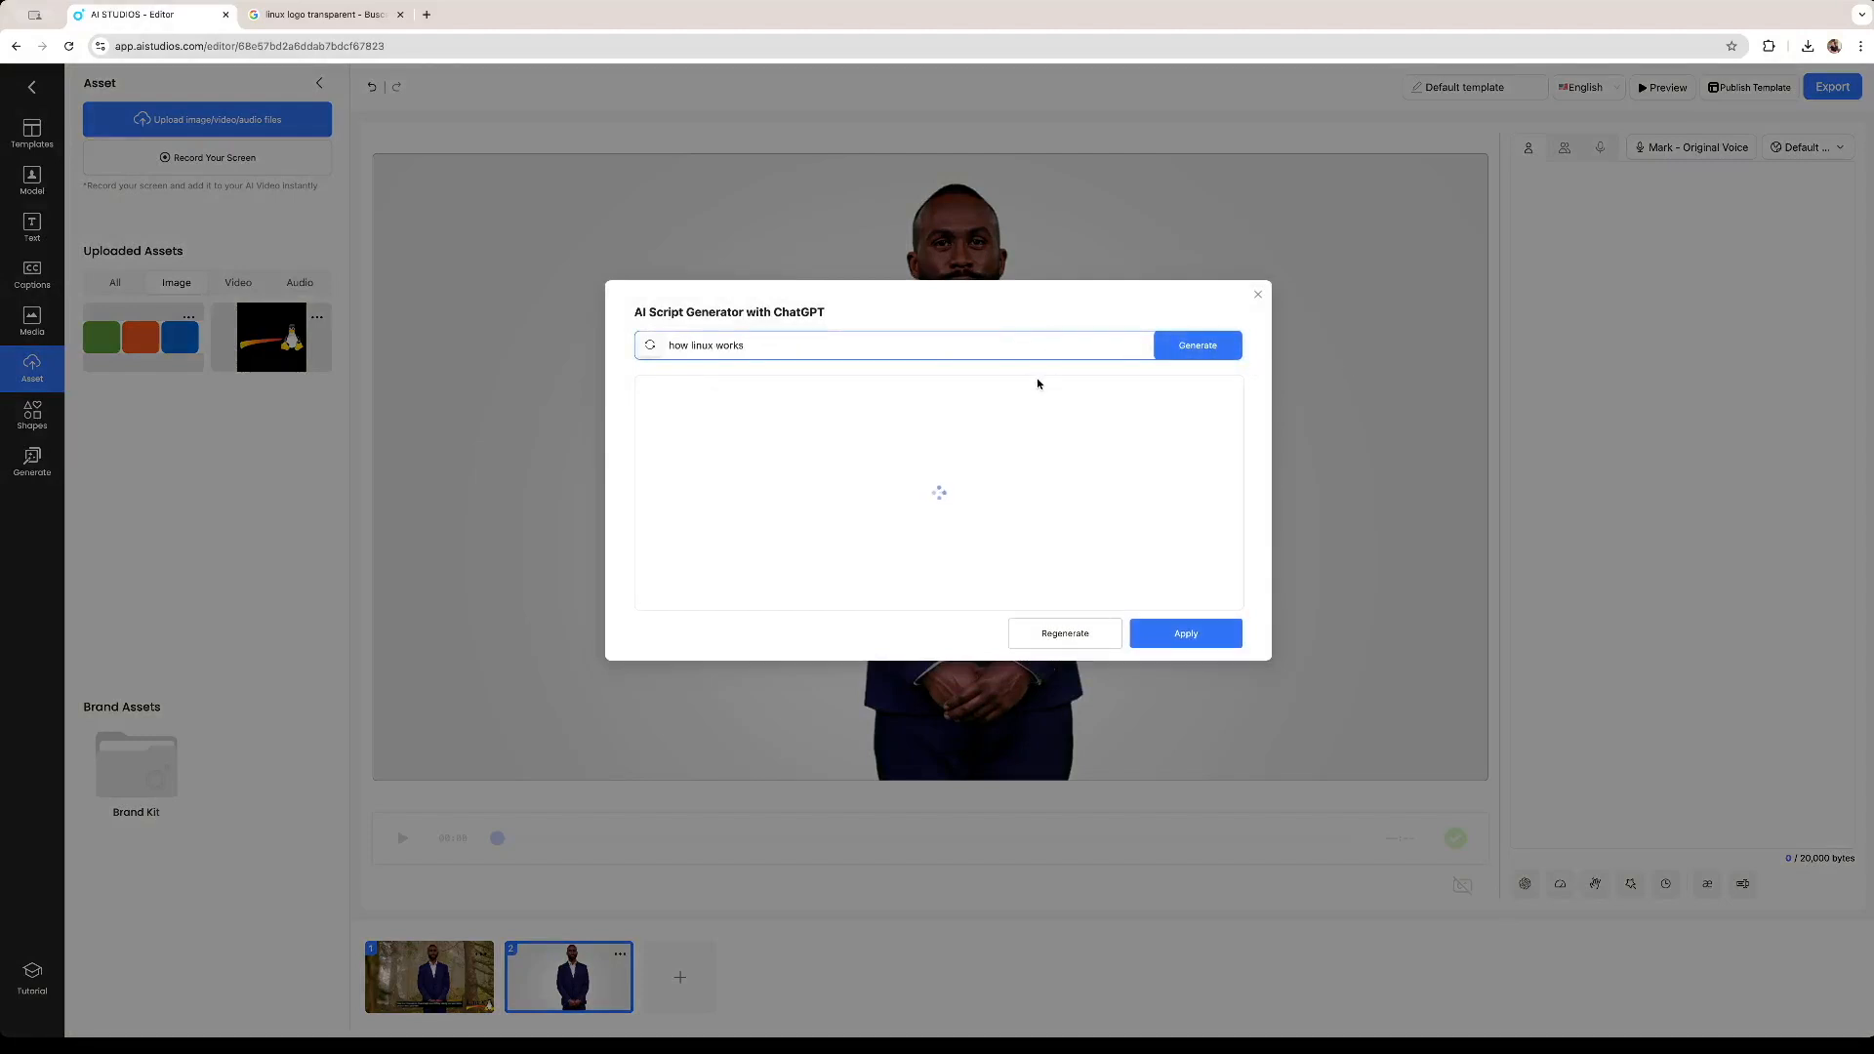
left_click(1184, 629)
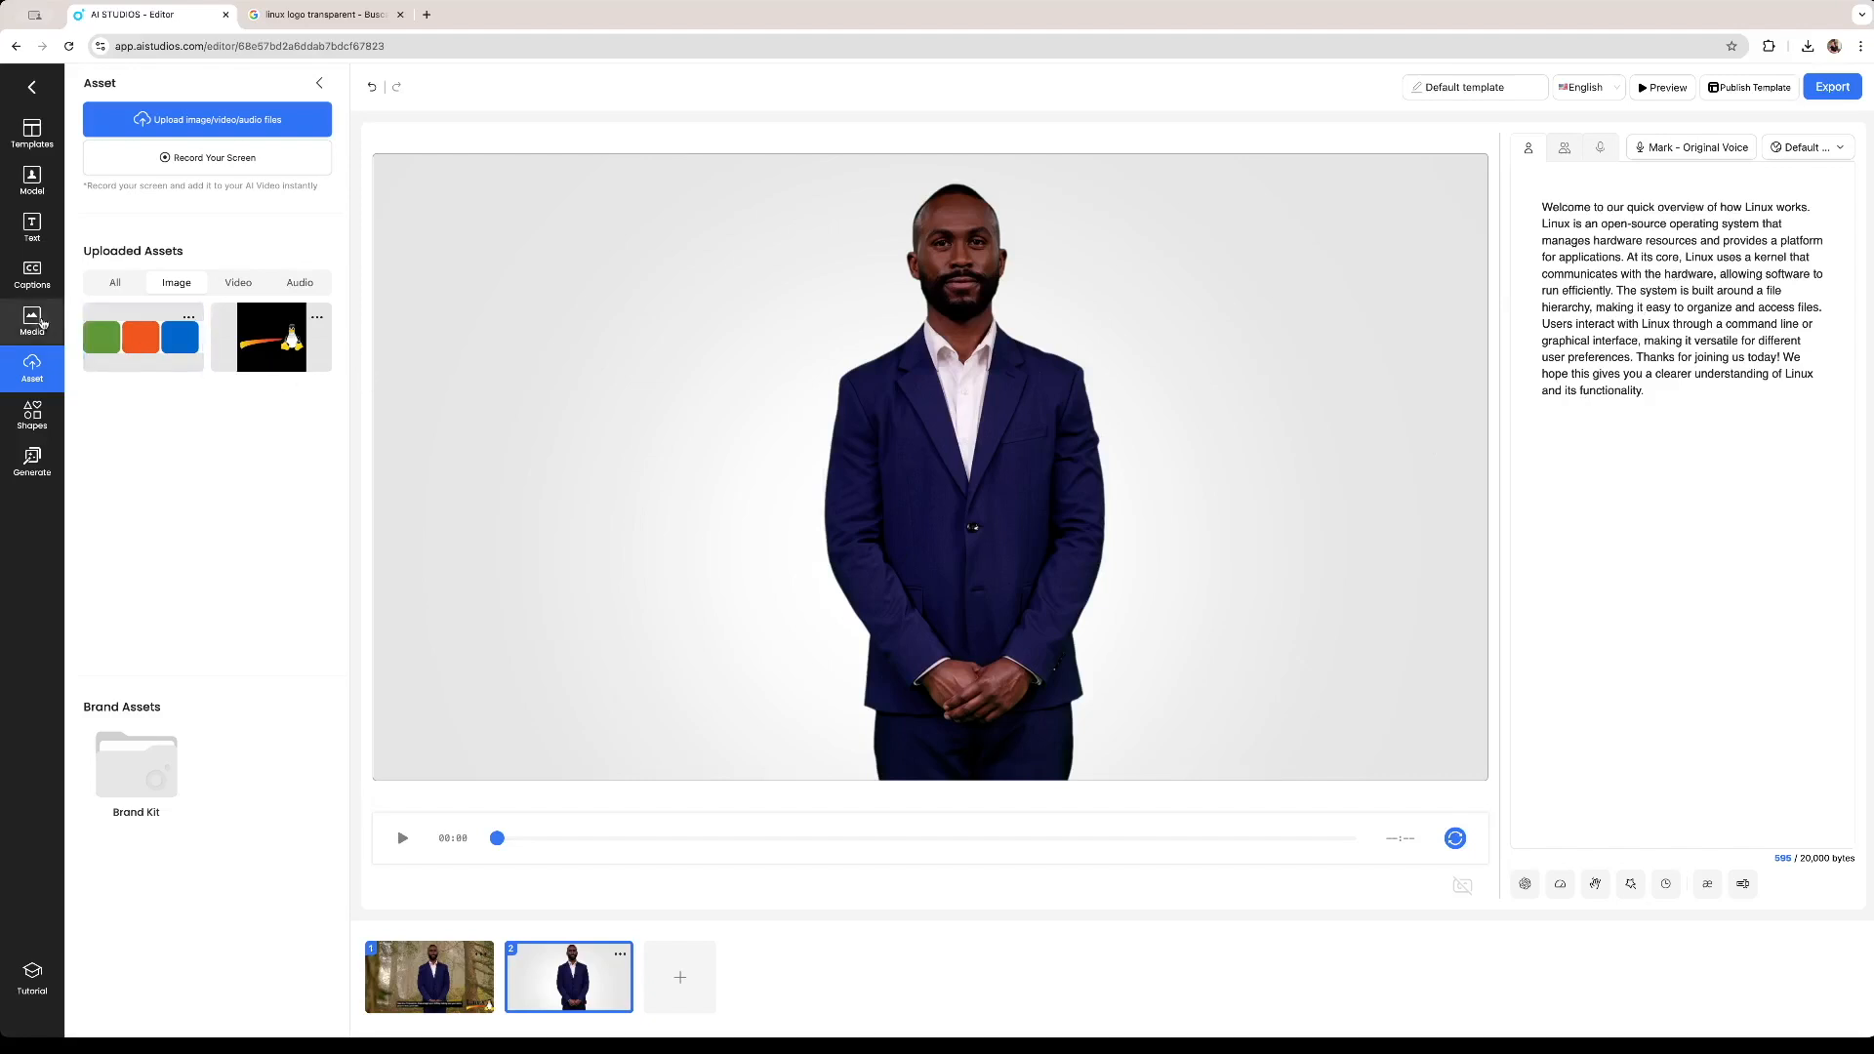
Search the stock image library for 'computers' and place a laptop code photo on scene 2.
left_click(32, 321)
left_click(156, 188)
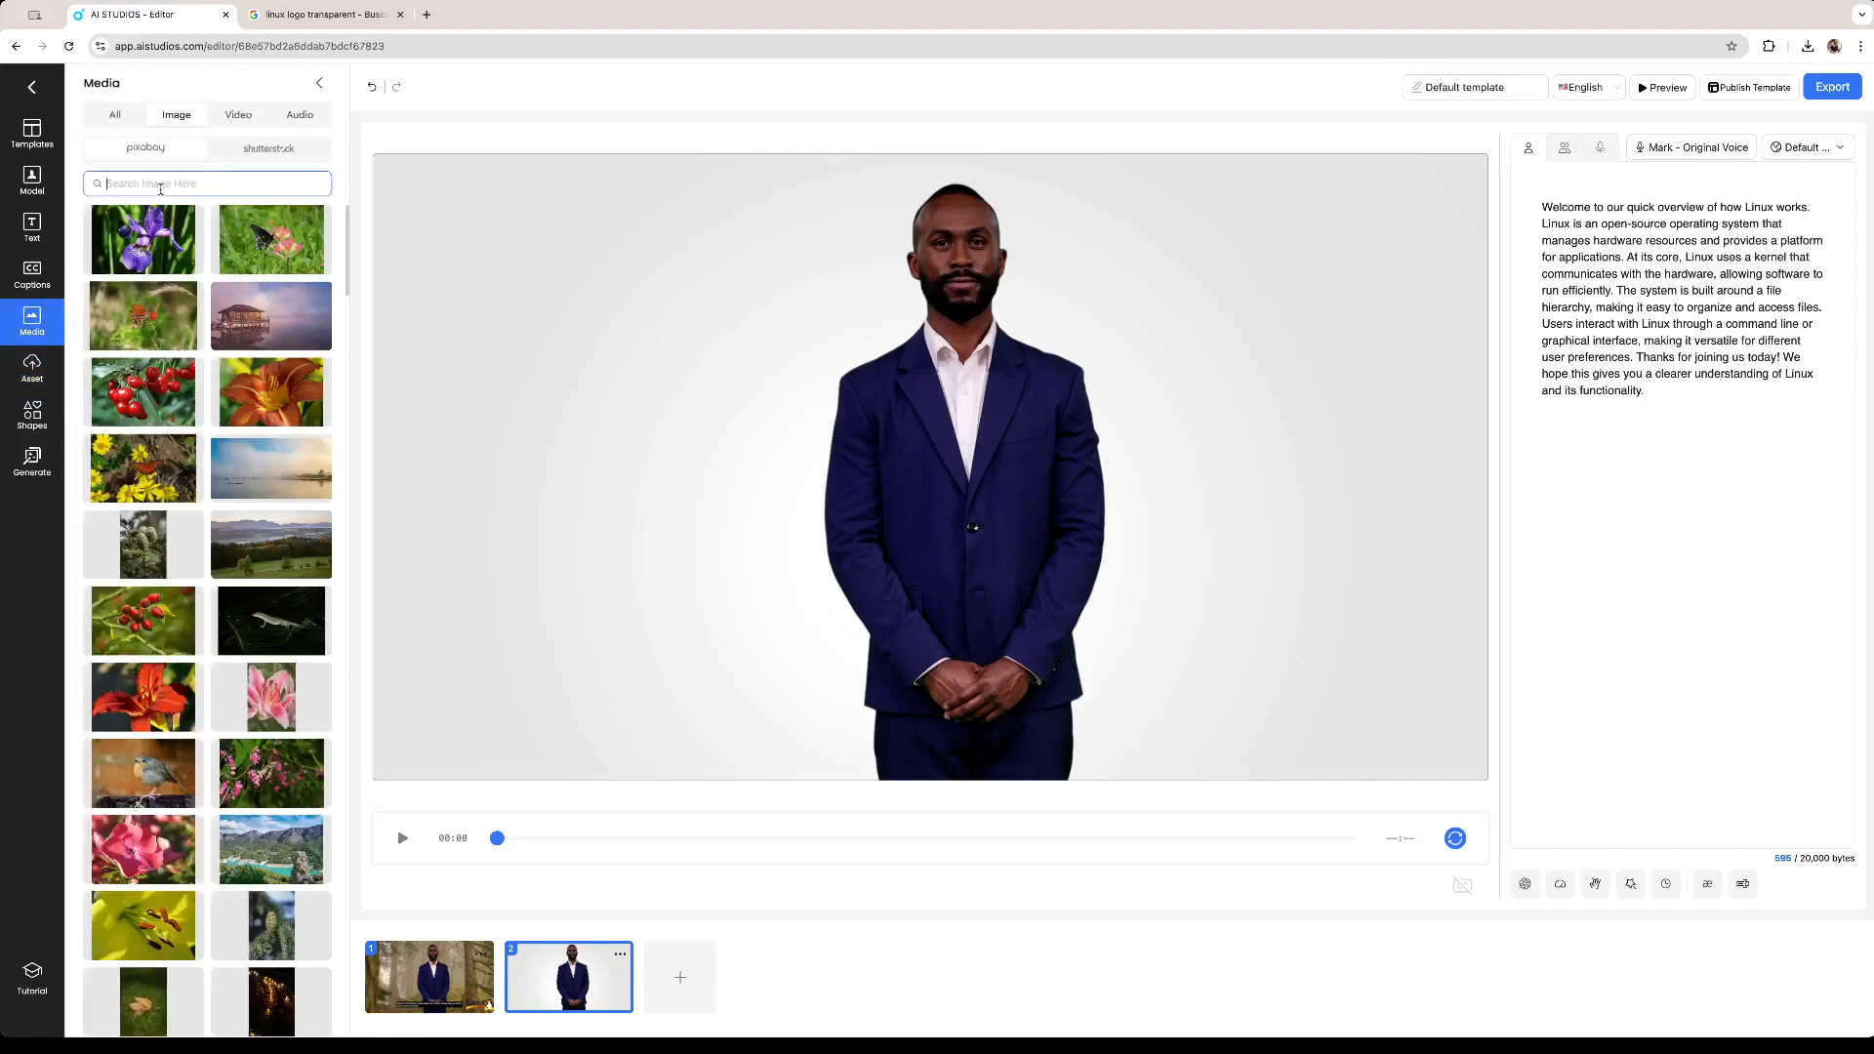
type("computers")
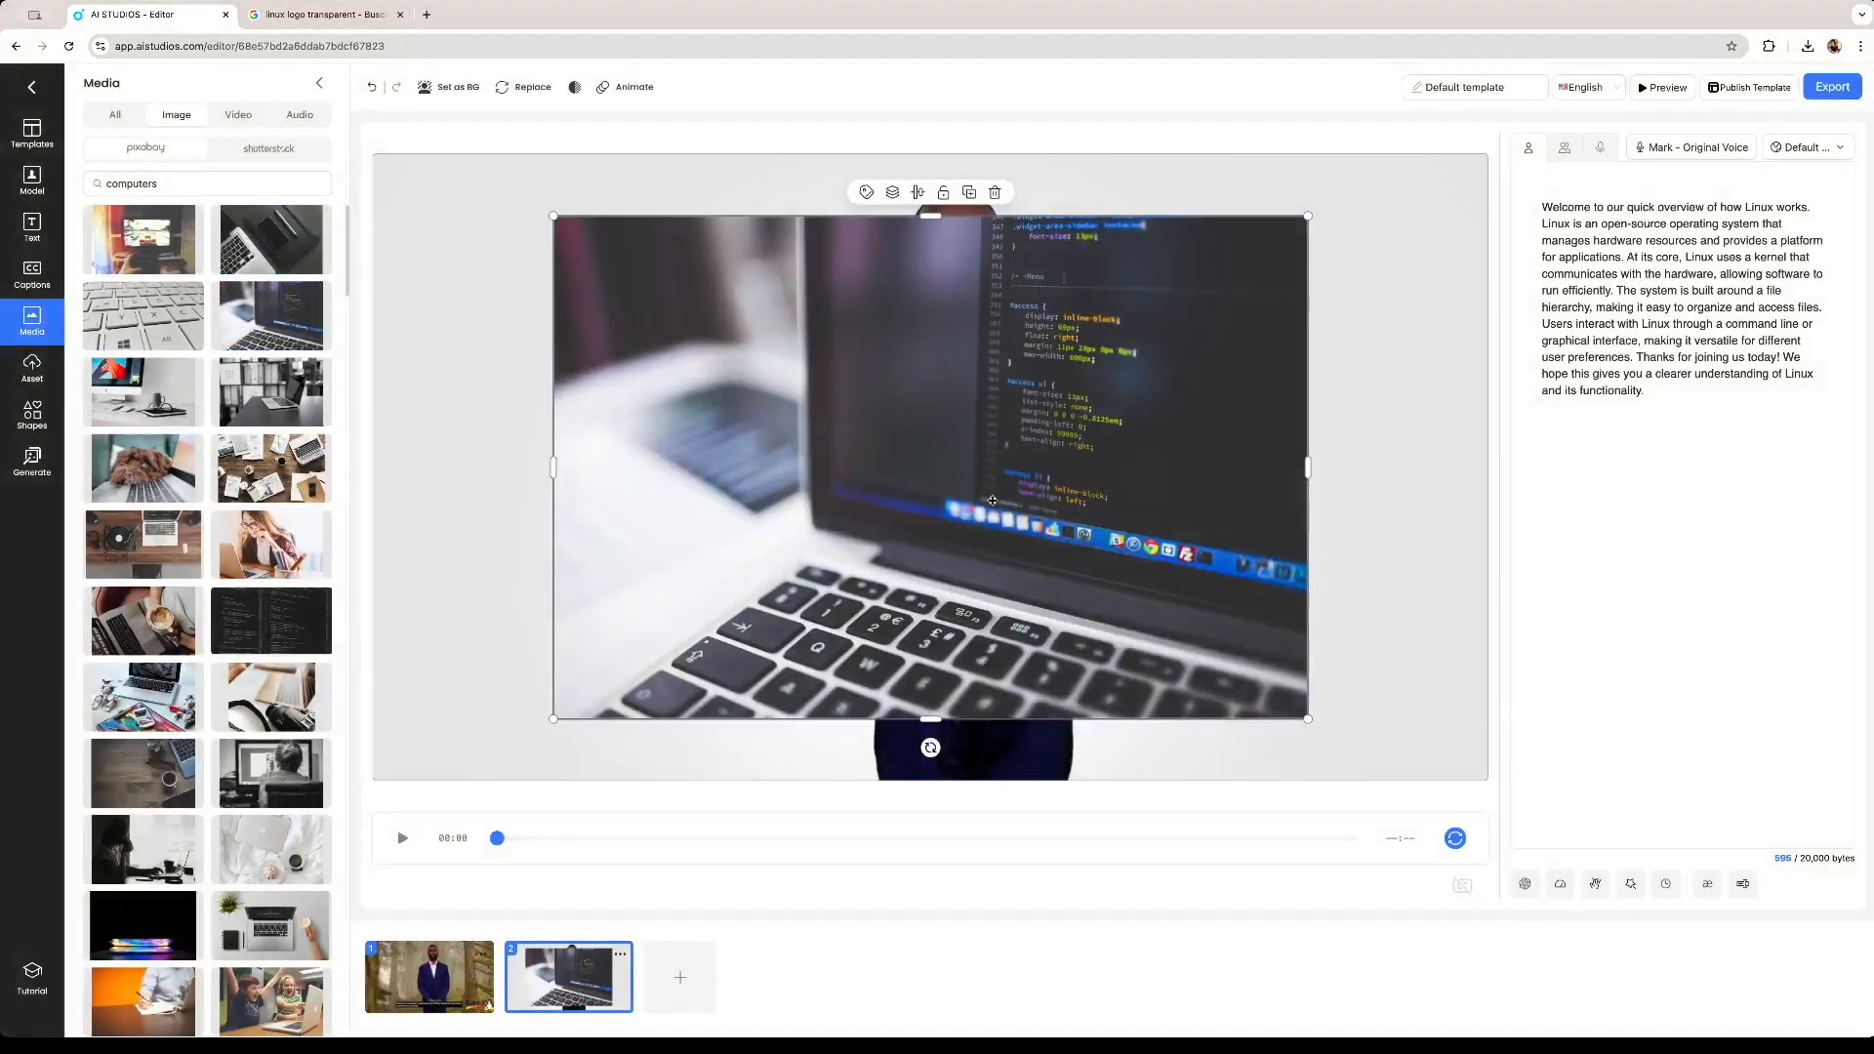
Send the laptop photo behind the avatar and stretch it to fill the whole scene.
right_click(992, 501)
mouse_move(1059, 644)
left_click(1180, 712)
left_click_drag(554, 215, 359, 104)
left_click_drag(760, 325, 735, 357)
left_click_drag(1283, 751, 1506, 804)
mouse_move(1203, 582)
left_mouse_down()
mouse_move(1217, 566)
mouse_move(1191, 549)
left_mouse_up()
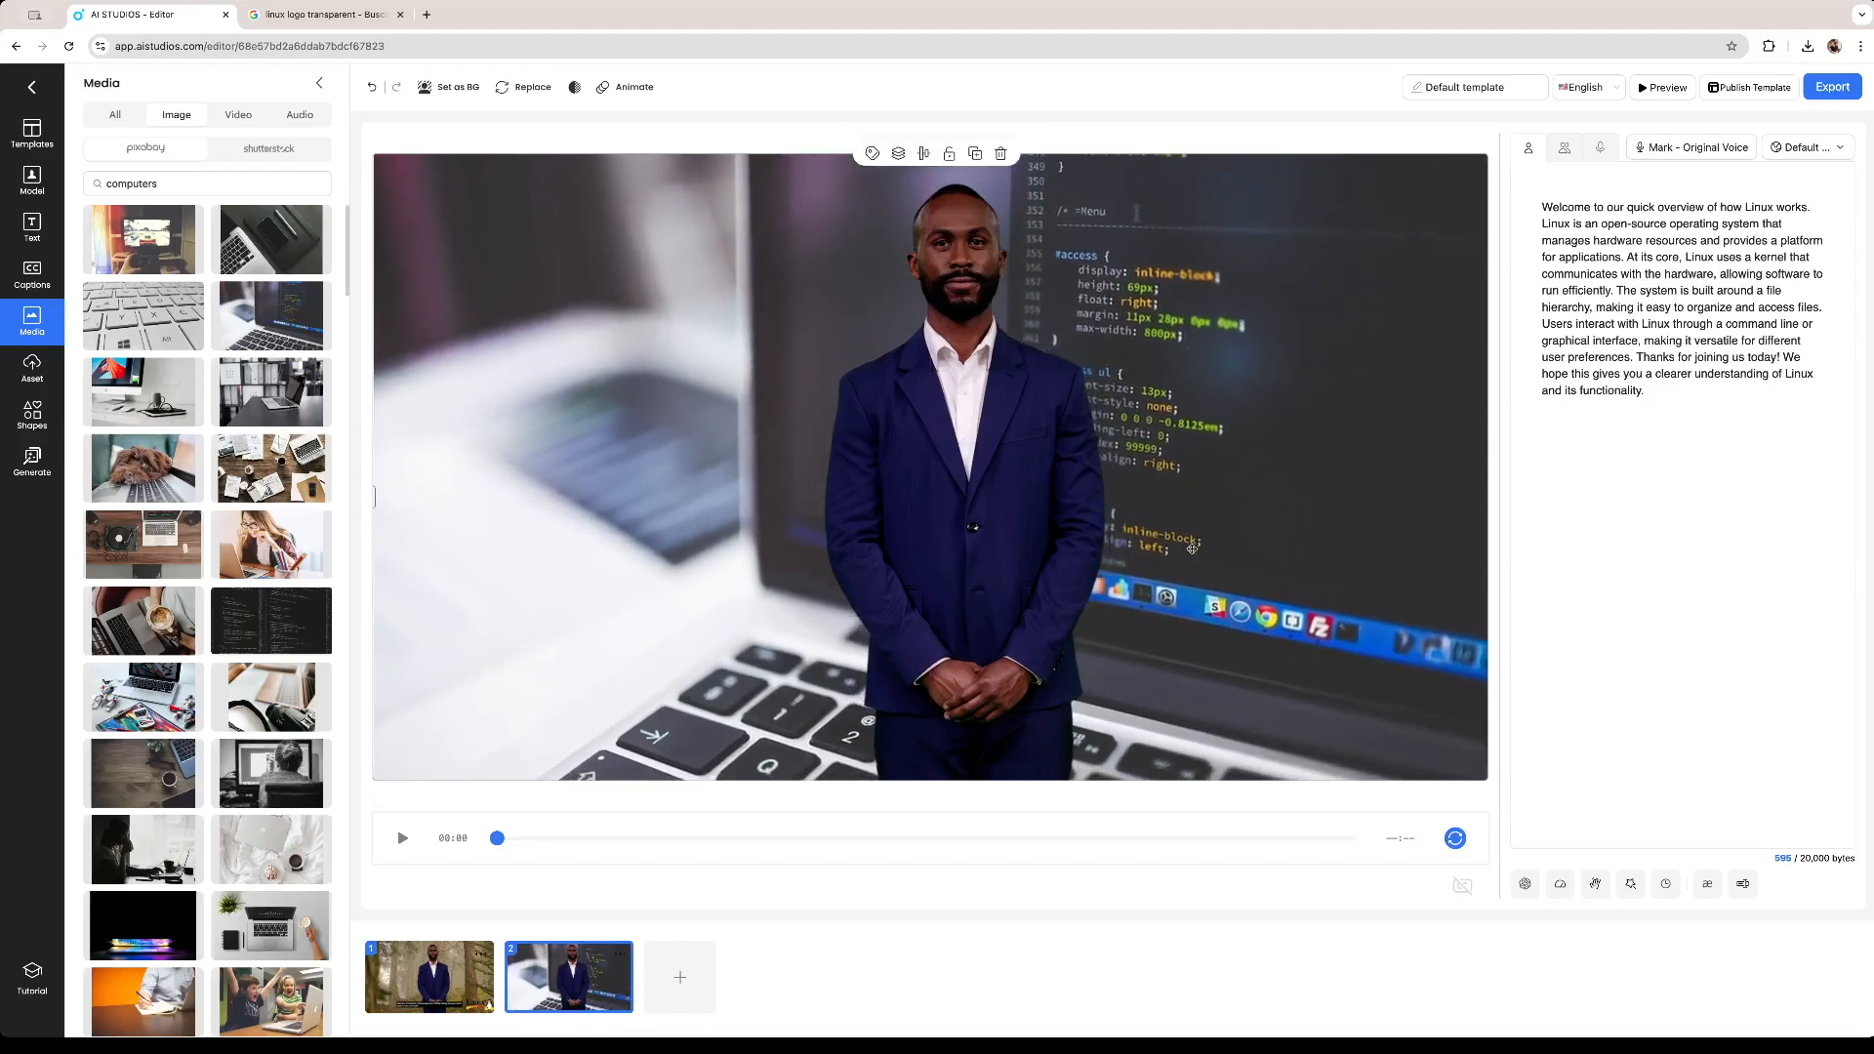
Select the first scene and delete its entire script text.
left_click(484, 967)
left_click(1239, 351)
left_click_drag(1239, 350, 1352, 353)
left_click(1135, 160)
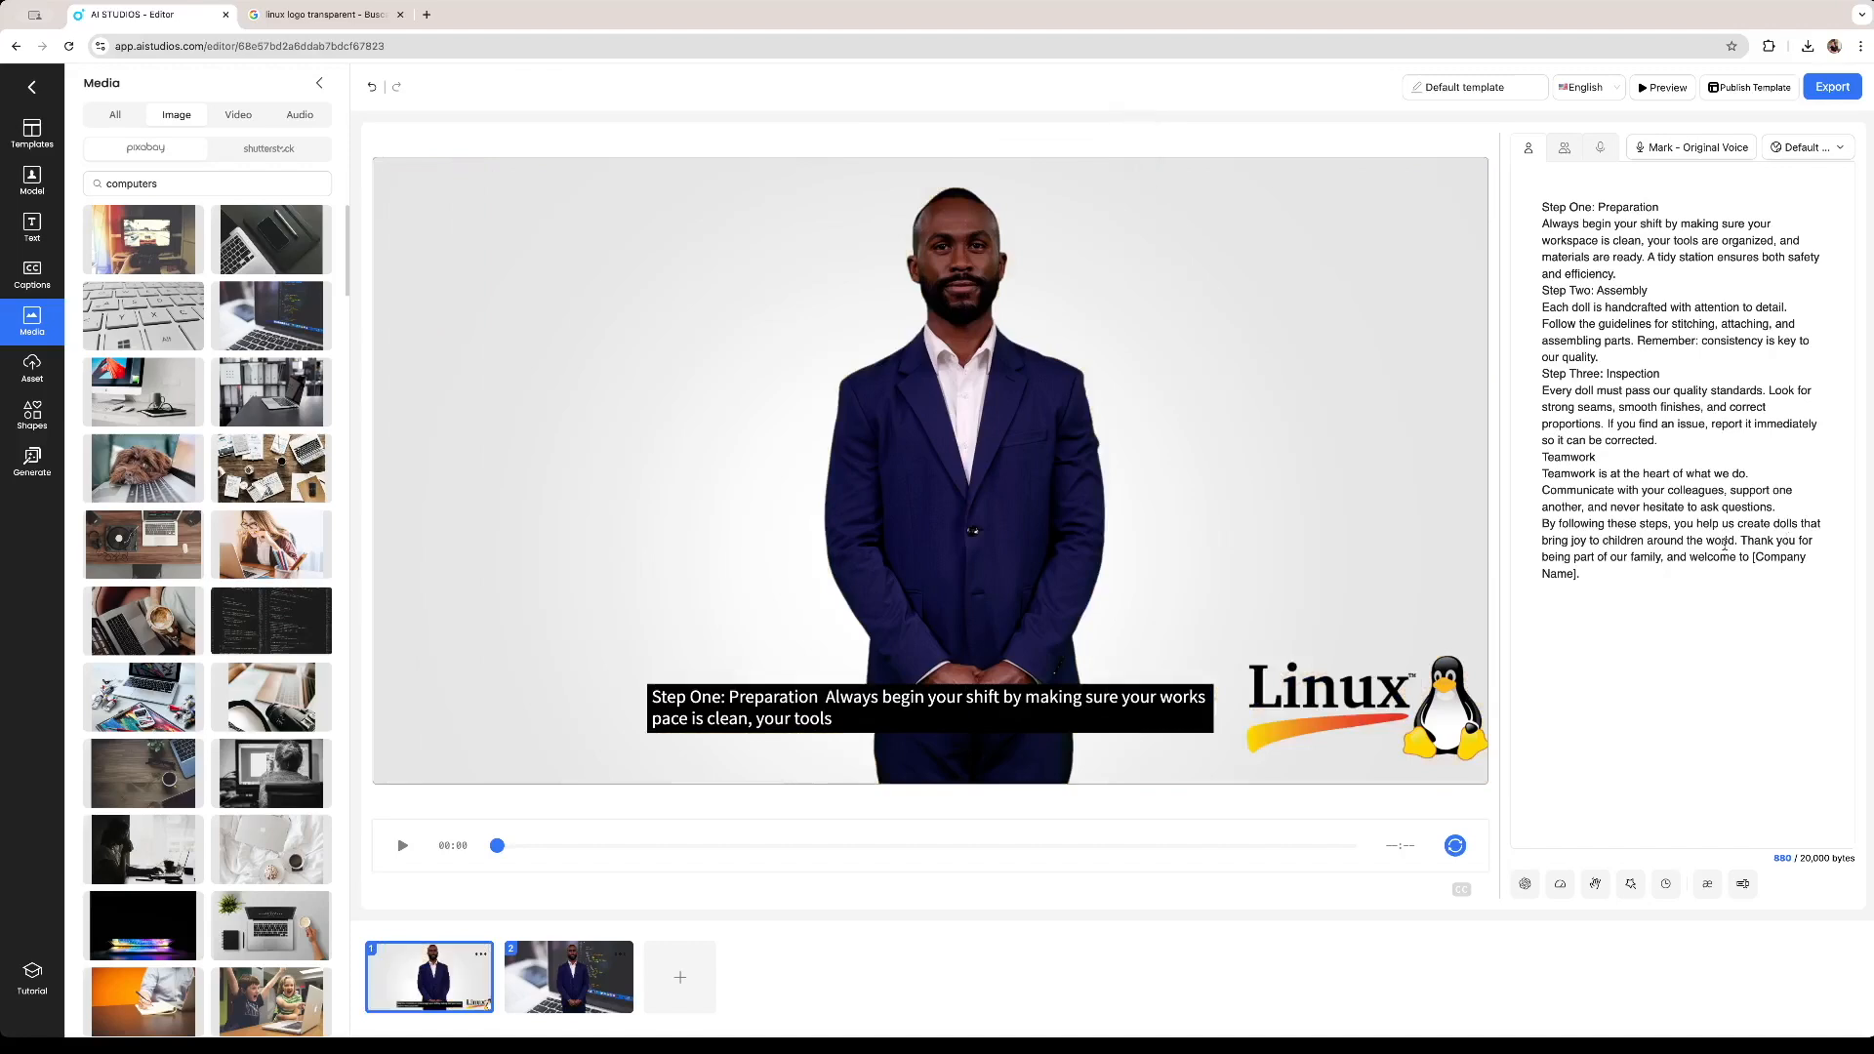
left_click_drag(1628, 567, 1424, 174)
key("BackSpace")
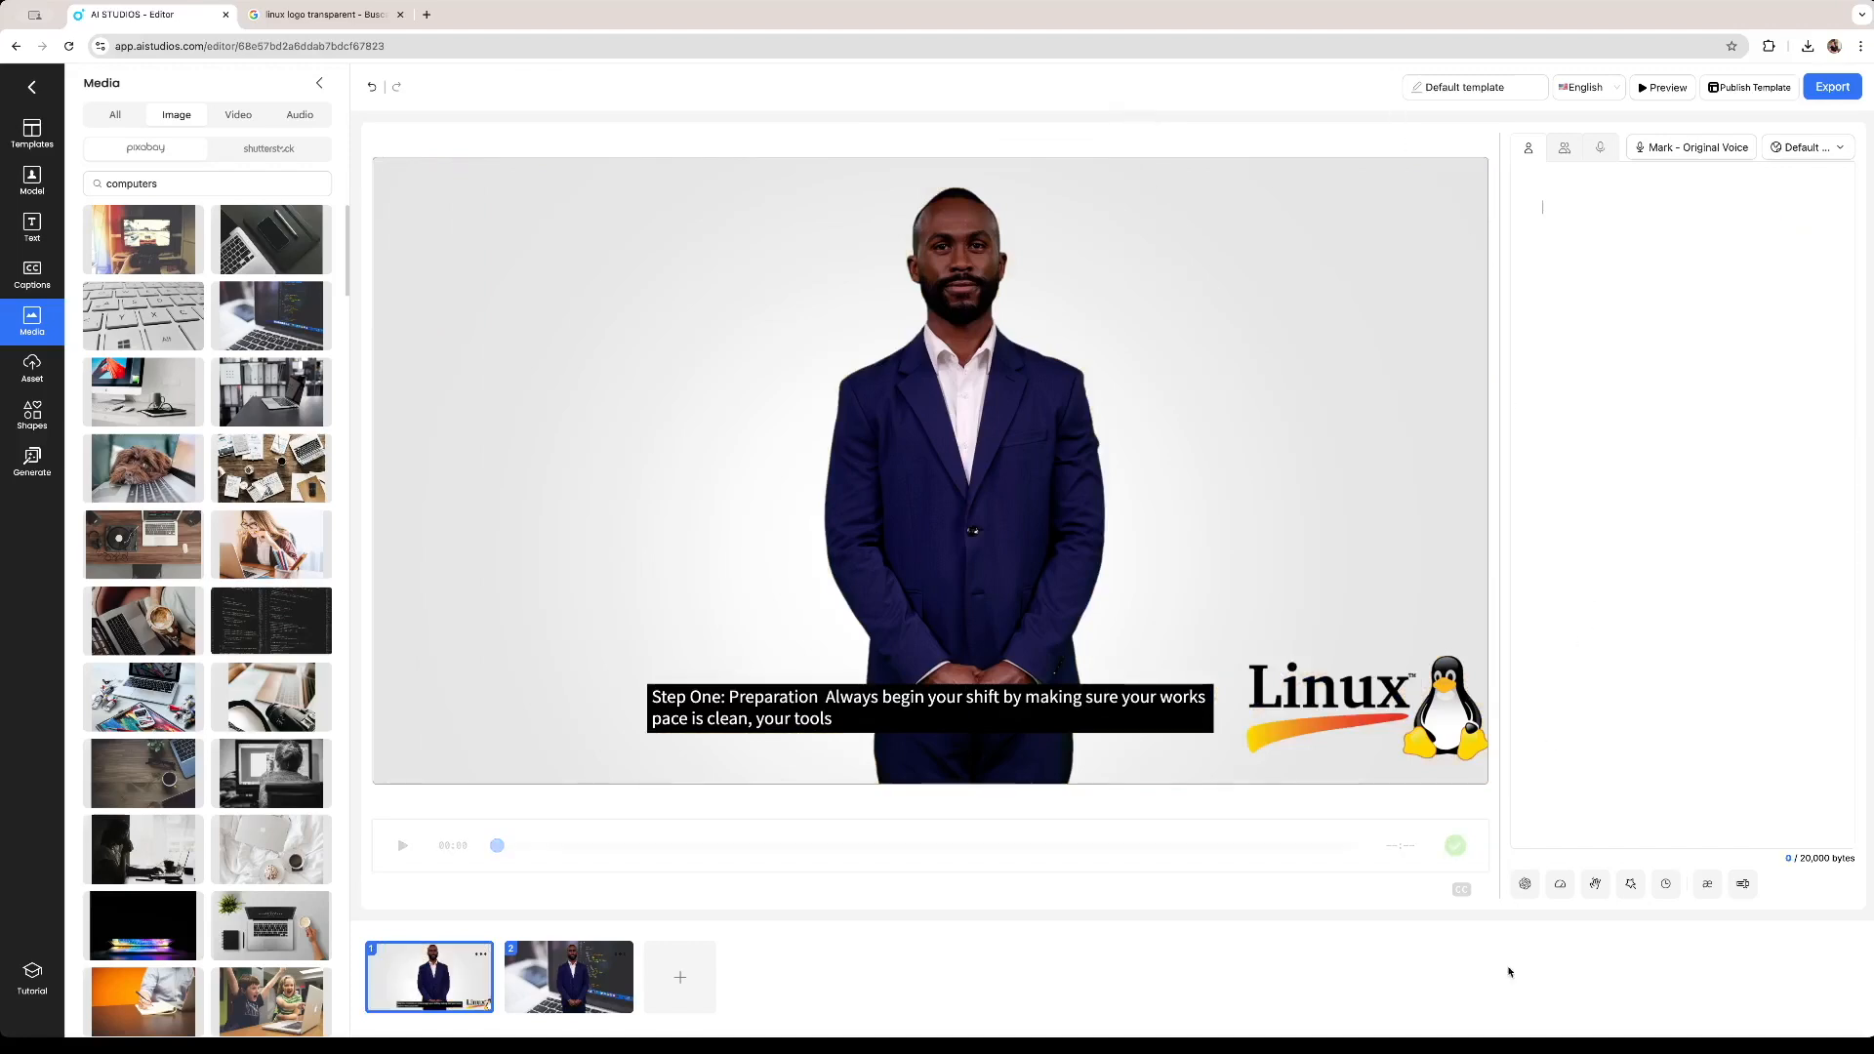
Generate a new script for the first scene with the AI script generator using the prompt 'linux'.
left_click(1523, 884)
type("linux")
key("Return")
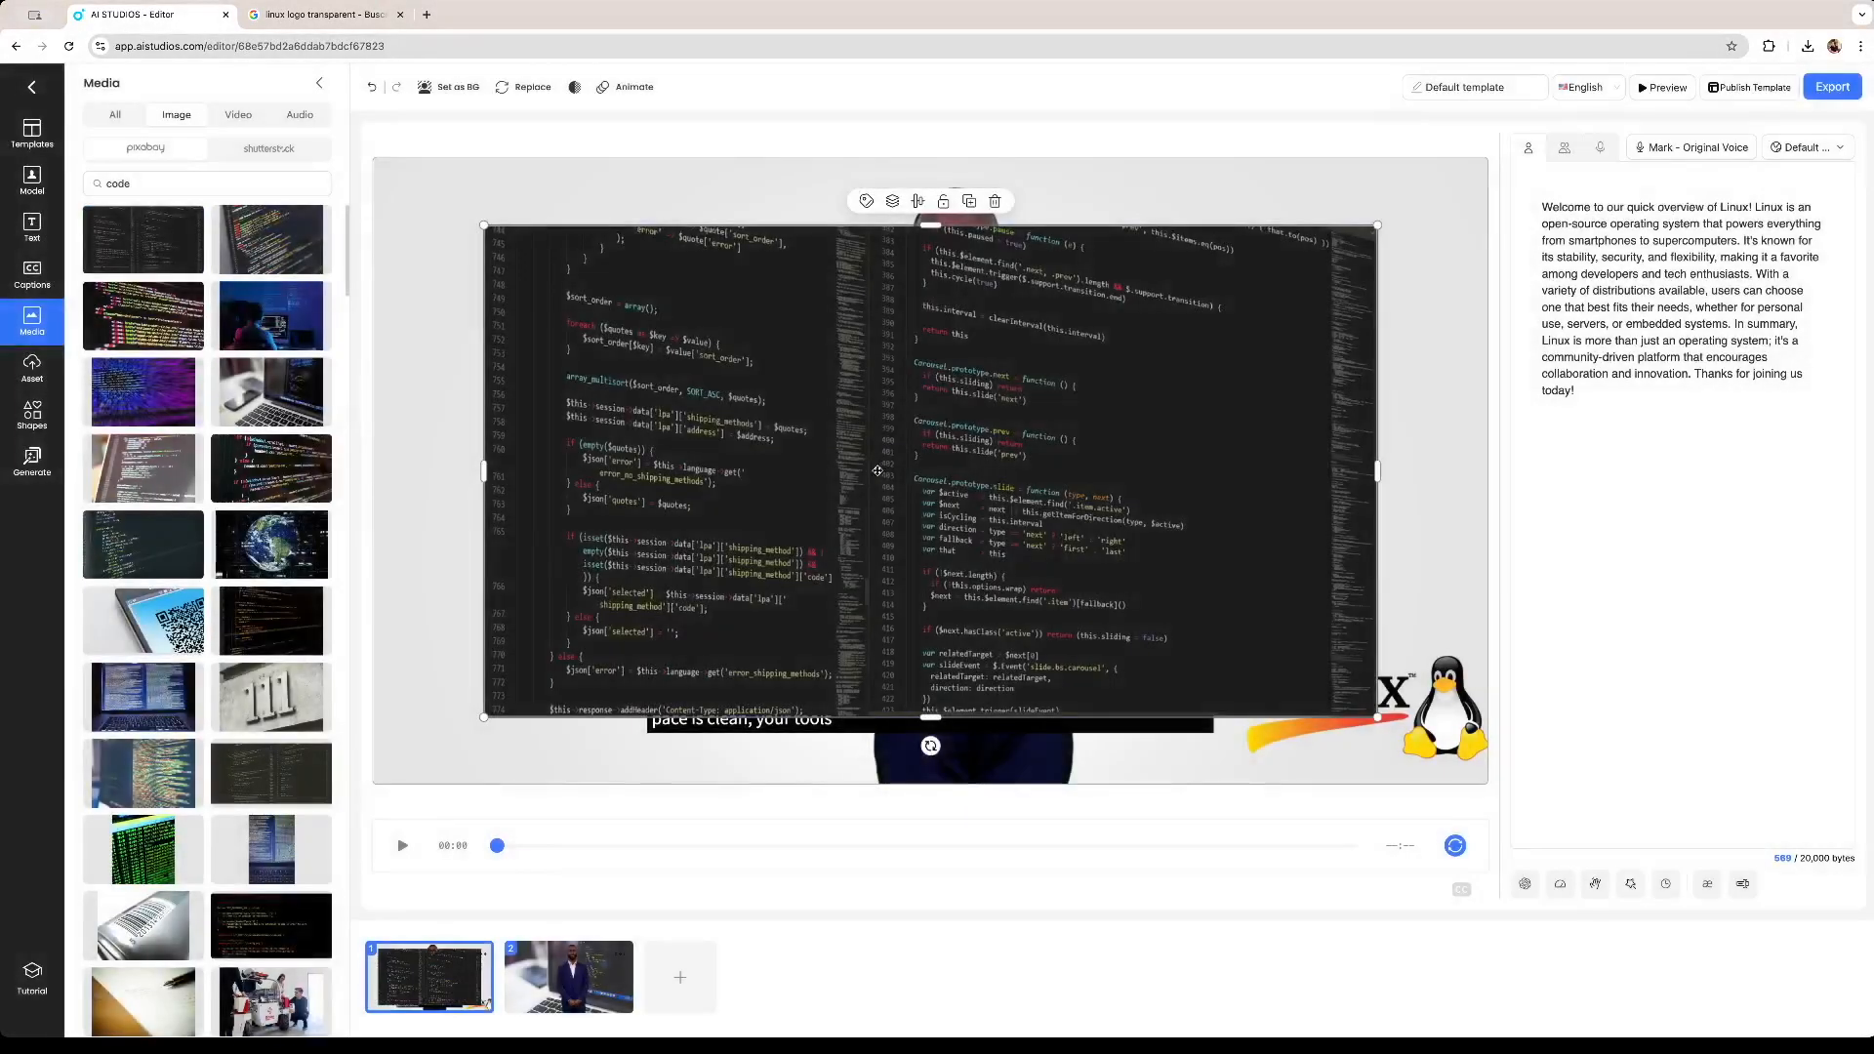
Add a 'code' stock photo to the first scene, enlarge it and send it behind the avatar as backdrop.
left_click_drag(1381, 731, 1257, 647)
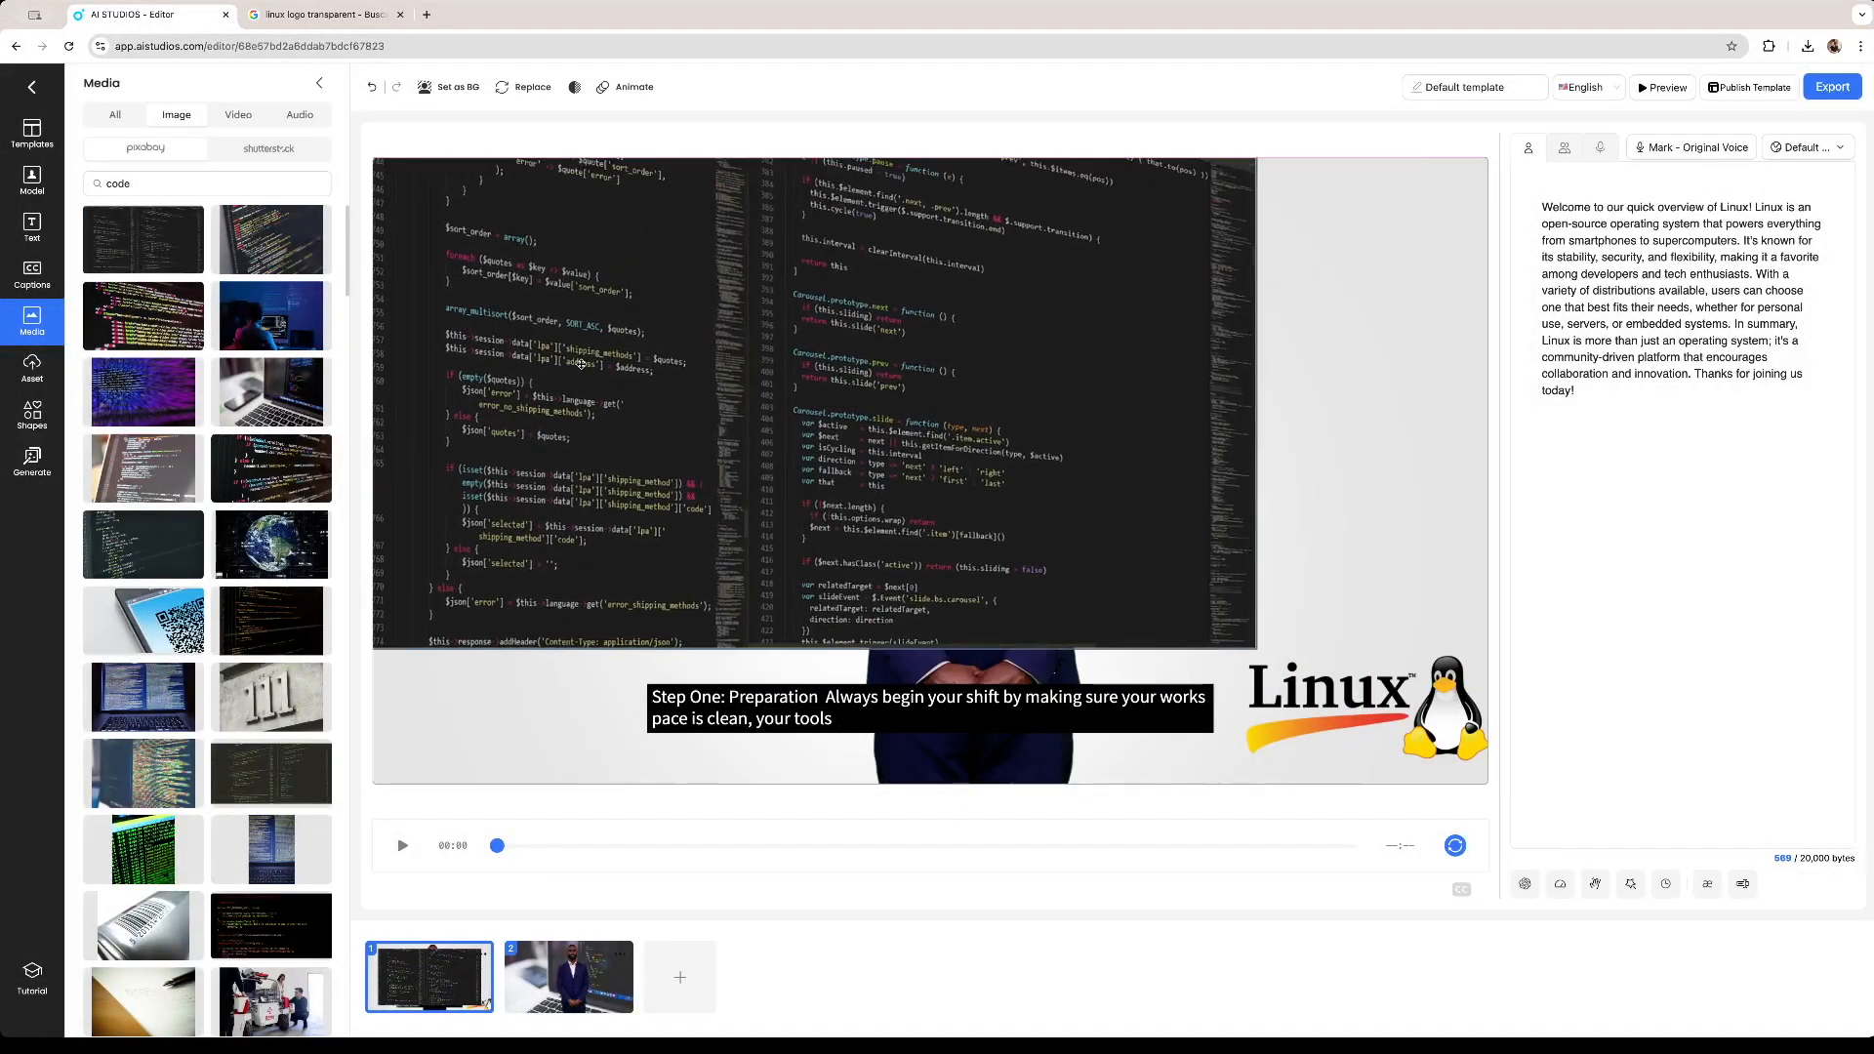
right_click(1046, 467)
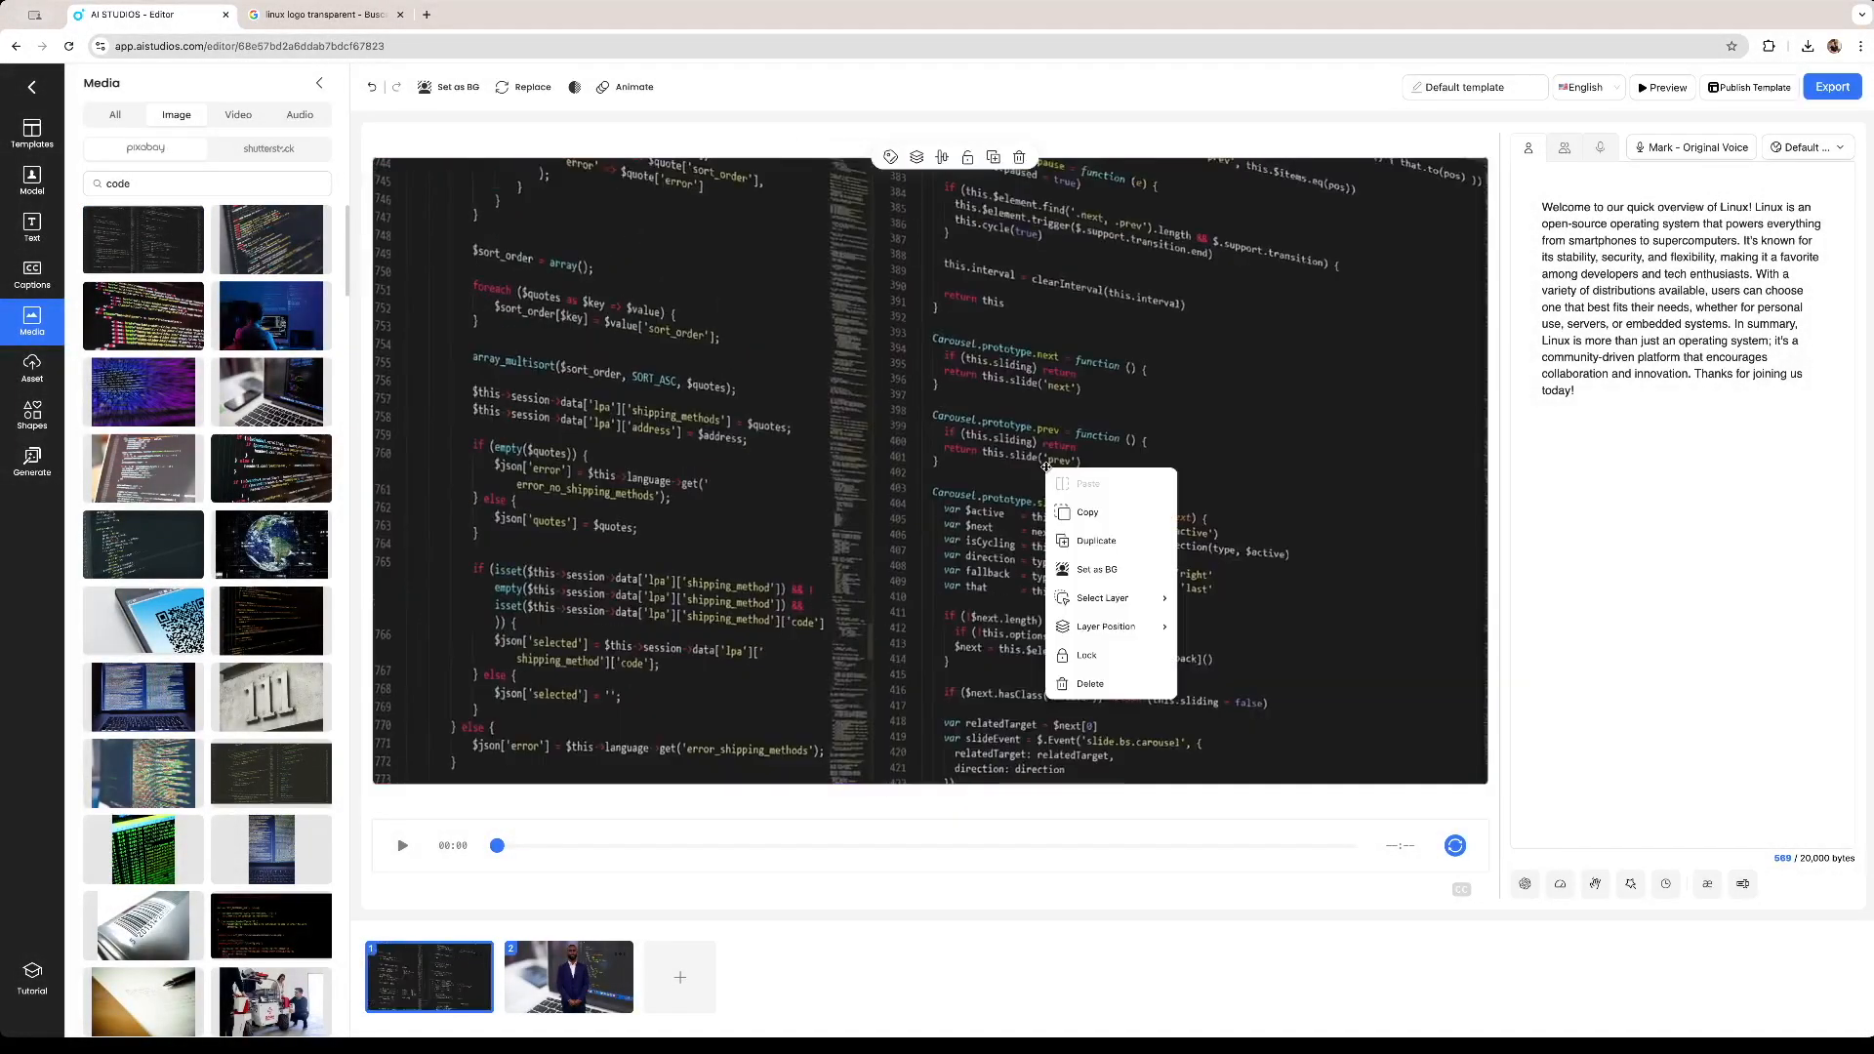
mouse_move(1127, 643)
left_click(1225, 719)
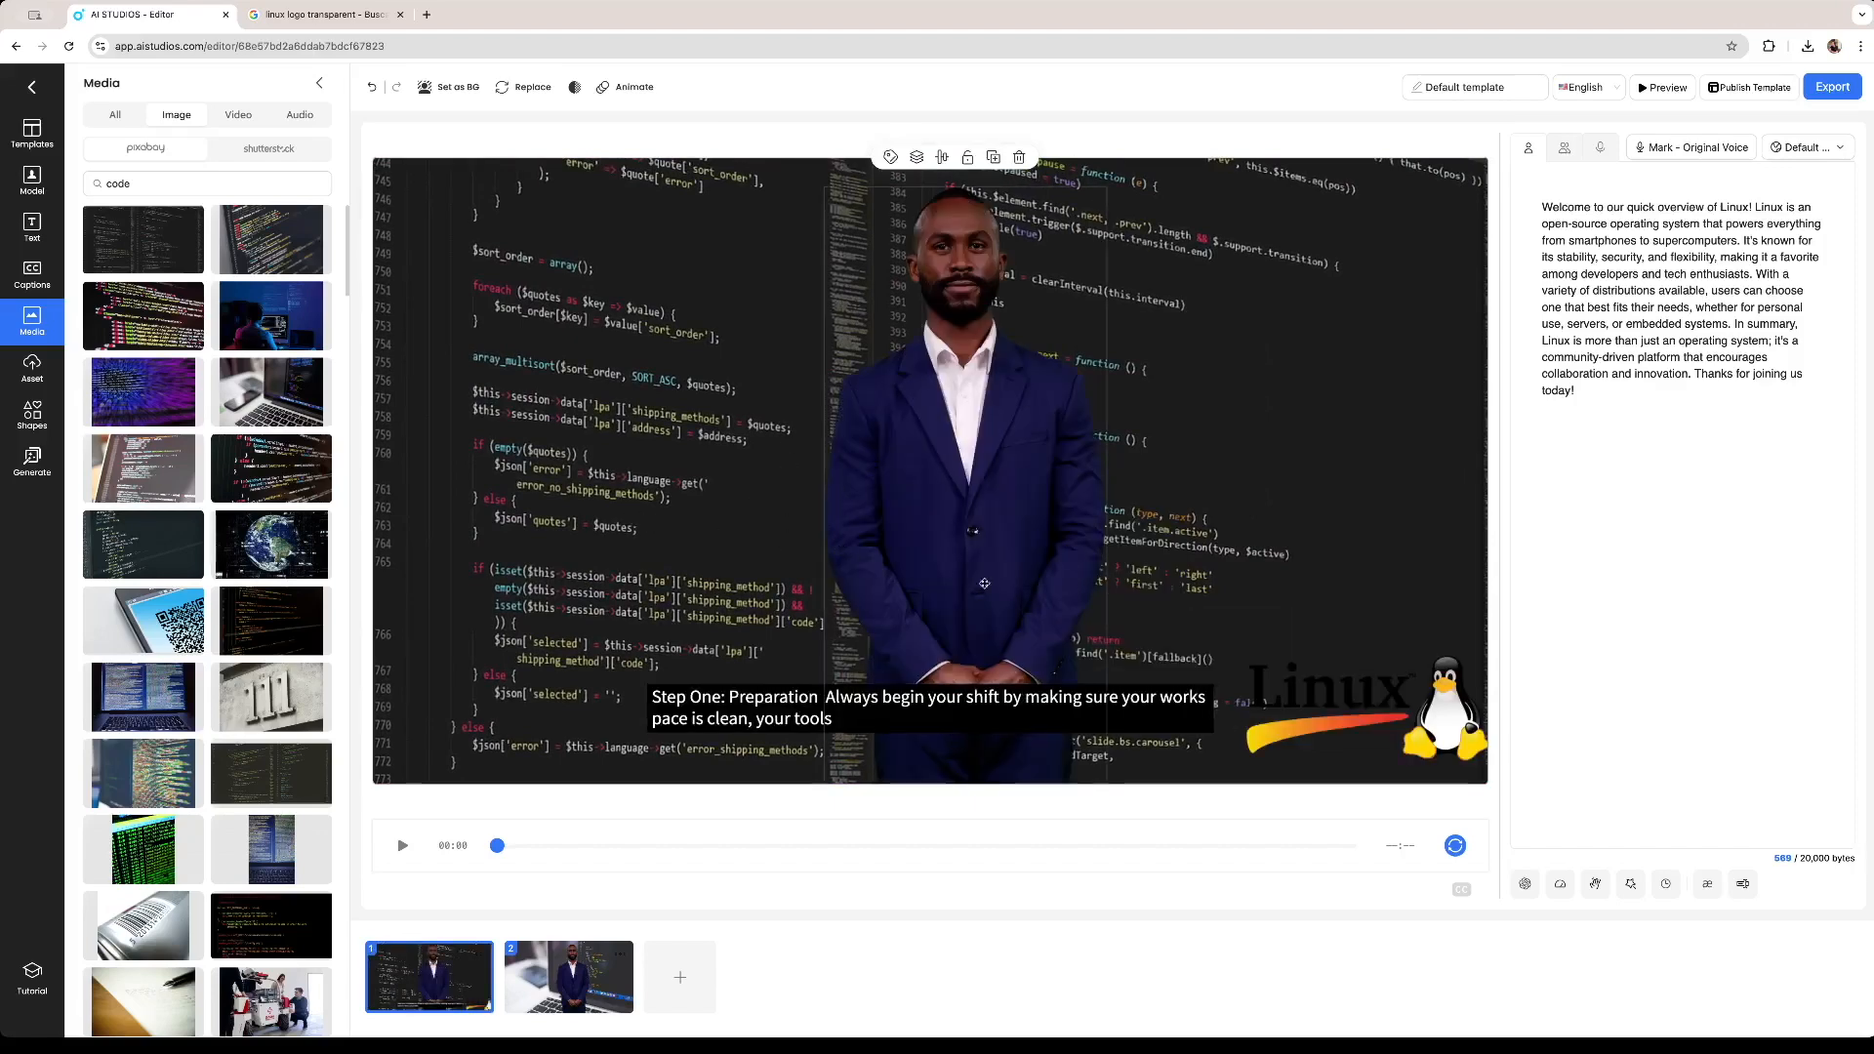
left_click(568, 976)
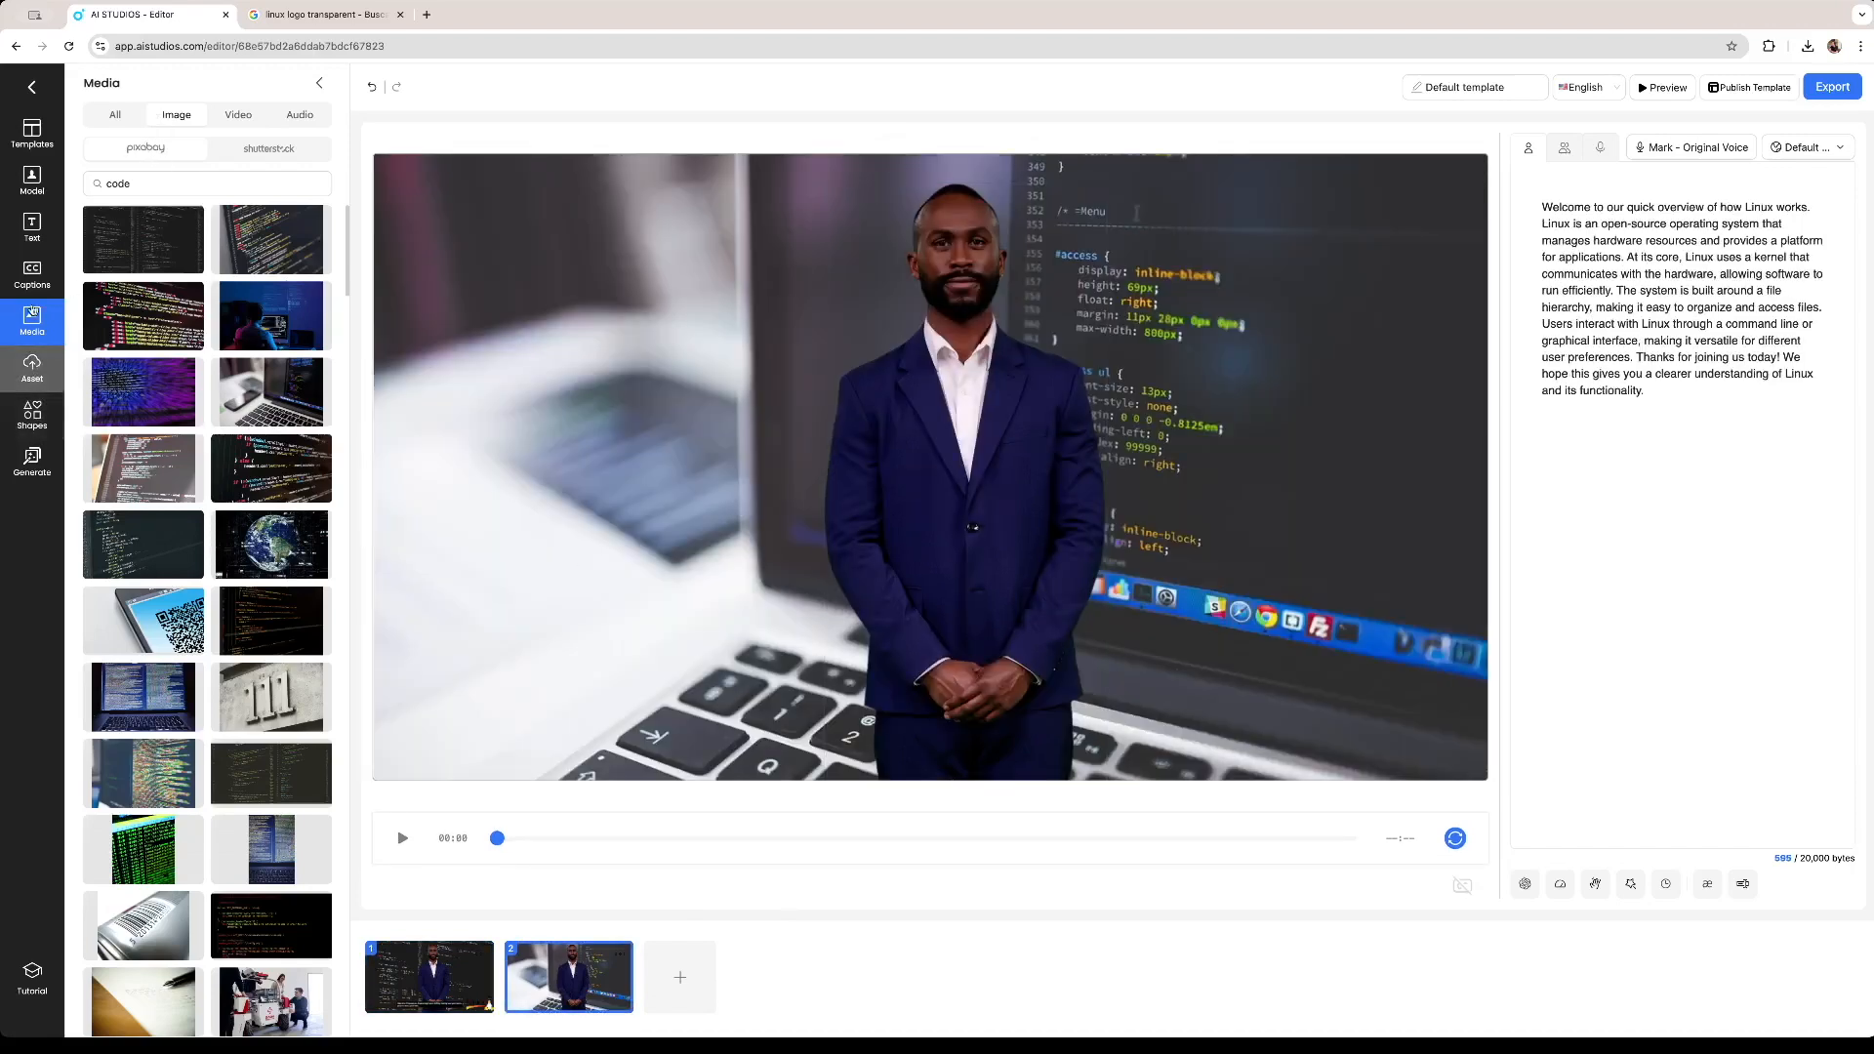
Add the uploaded Linux logo to the second scene and place it in the lower-right corner.
left_click(30, 369)
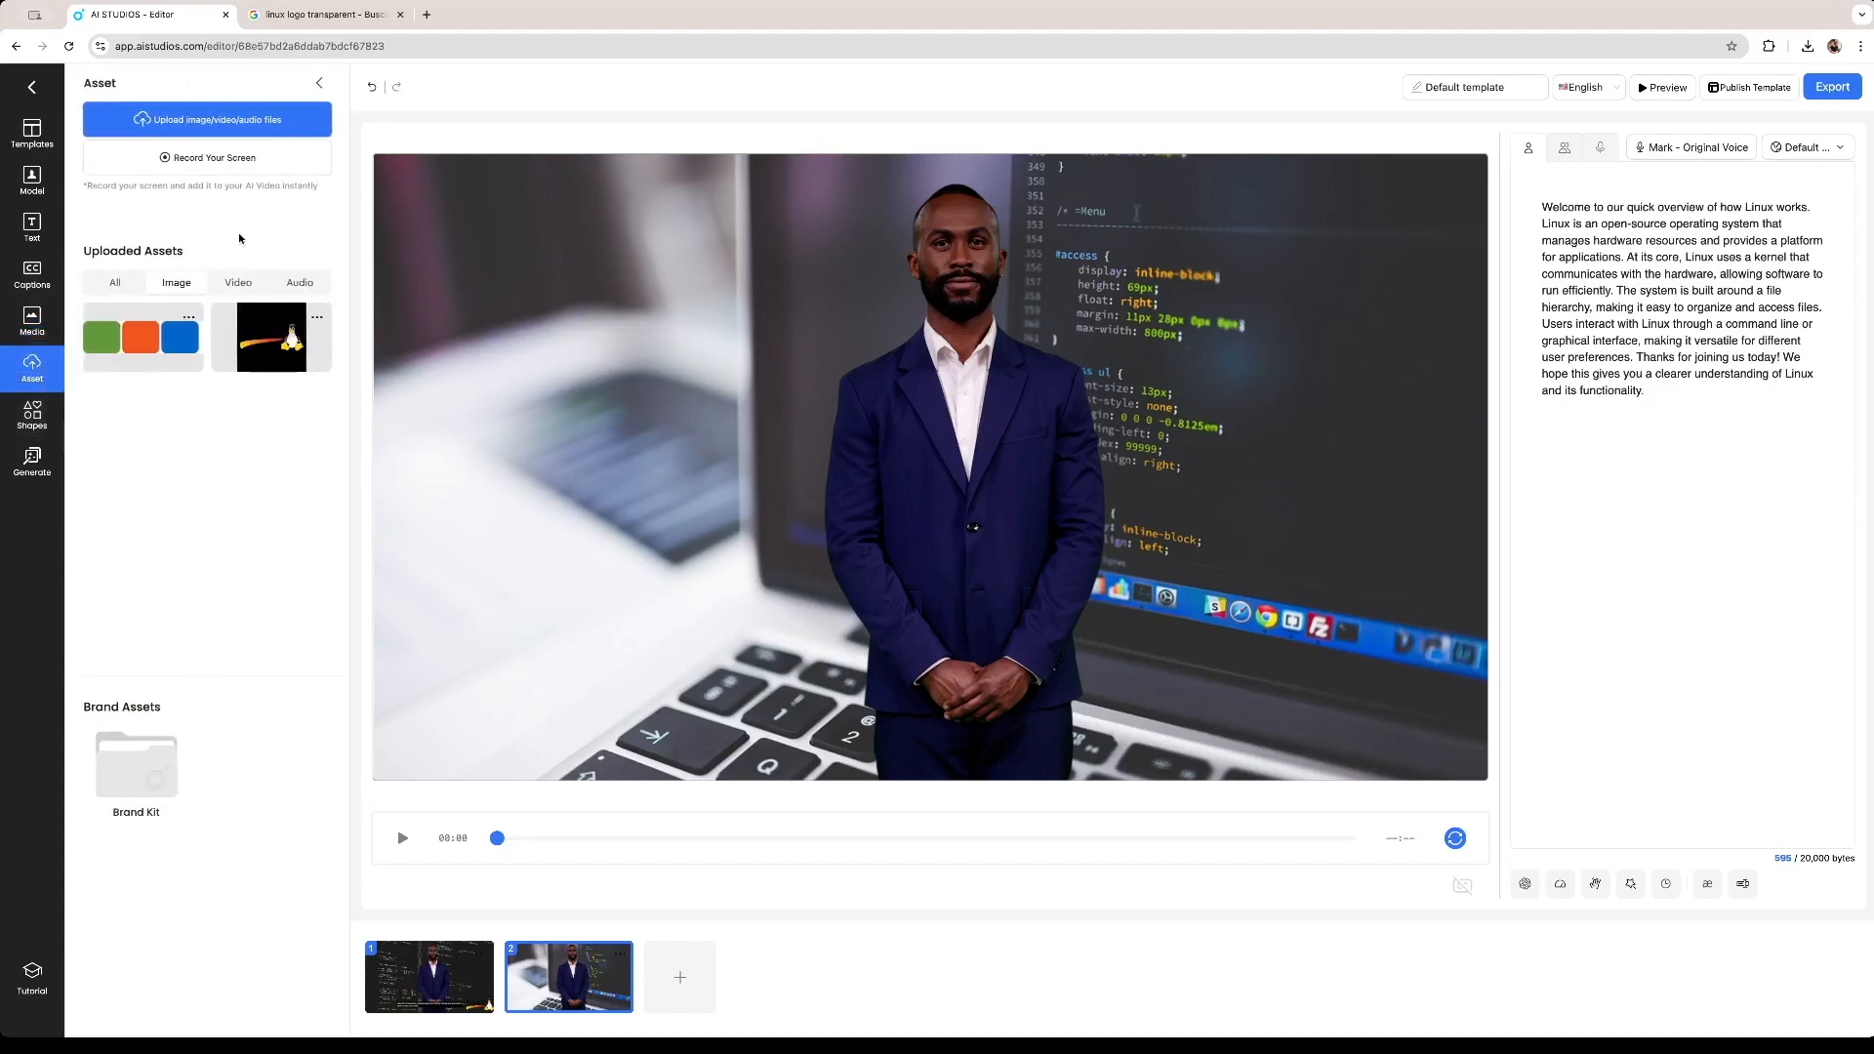
left_click(306, 334)
left_click_drag(926, 458, 1335, 681)
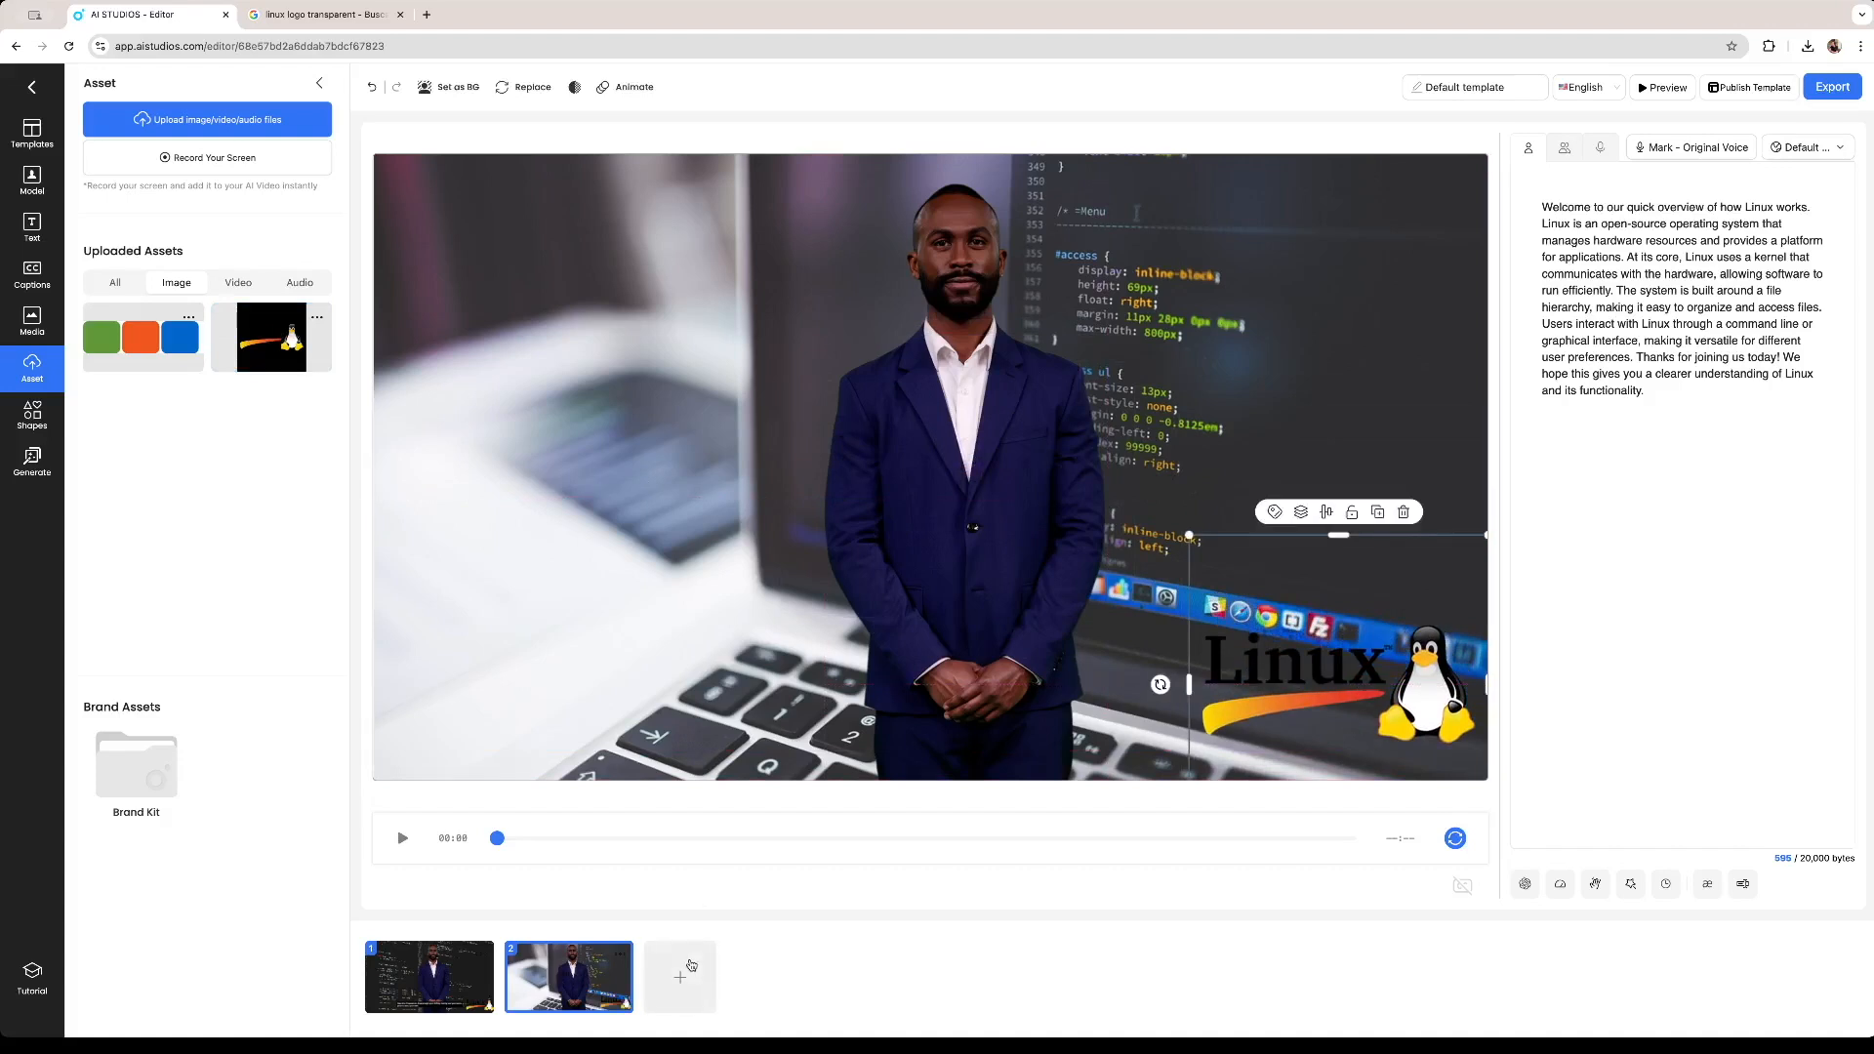
Add a third scene and generate its script with the AI script generator using the prompt 'linux origin'.
left_click(690, 966)
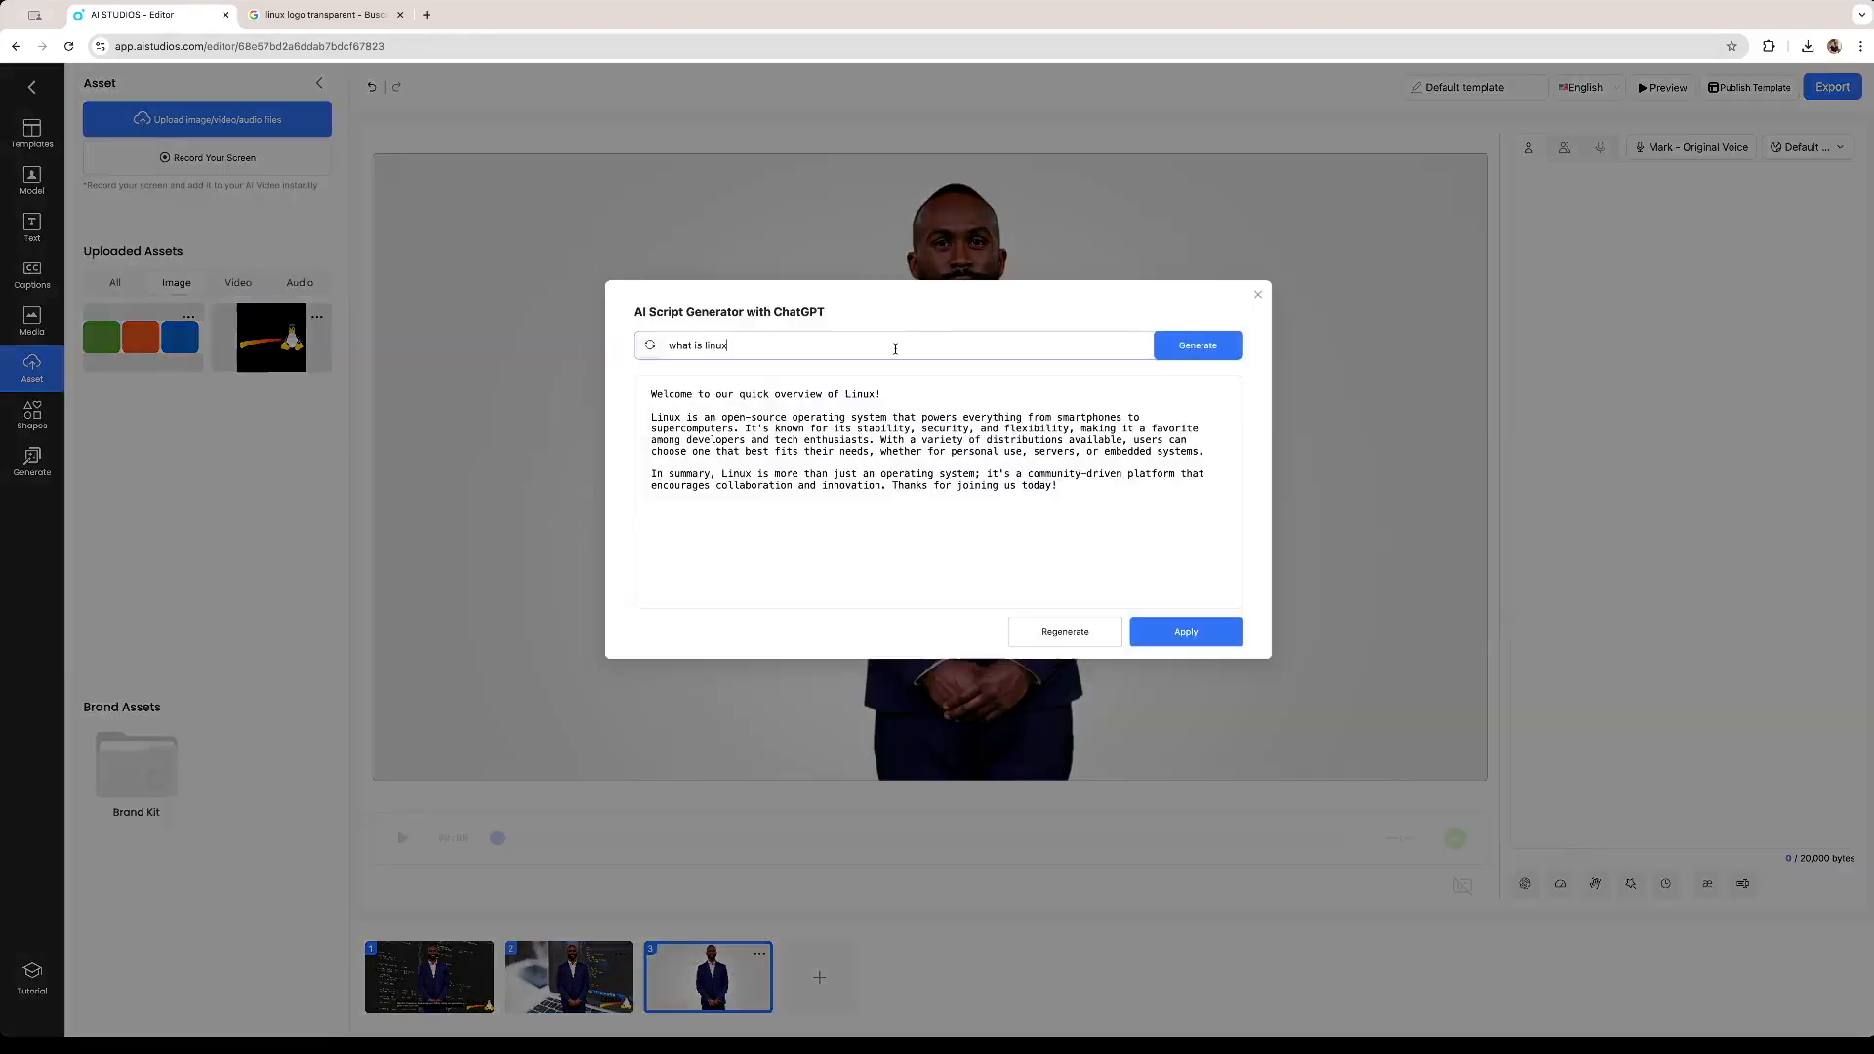
triple_click(895, 345)
type("linux origin")
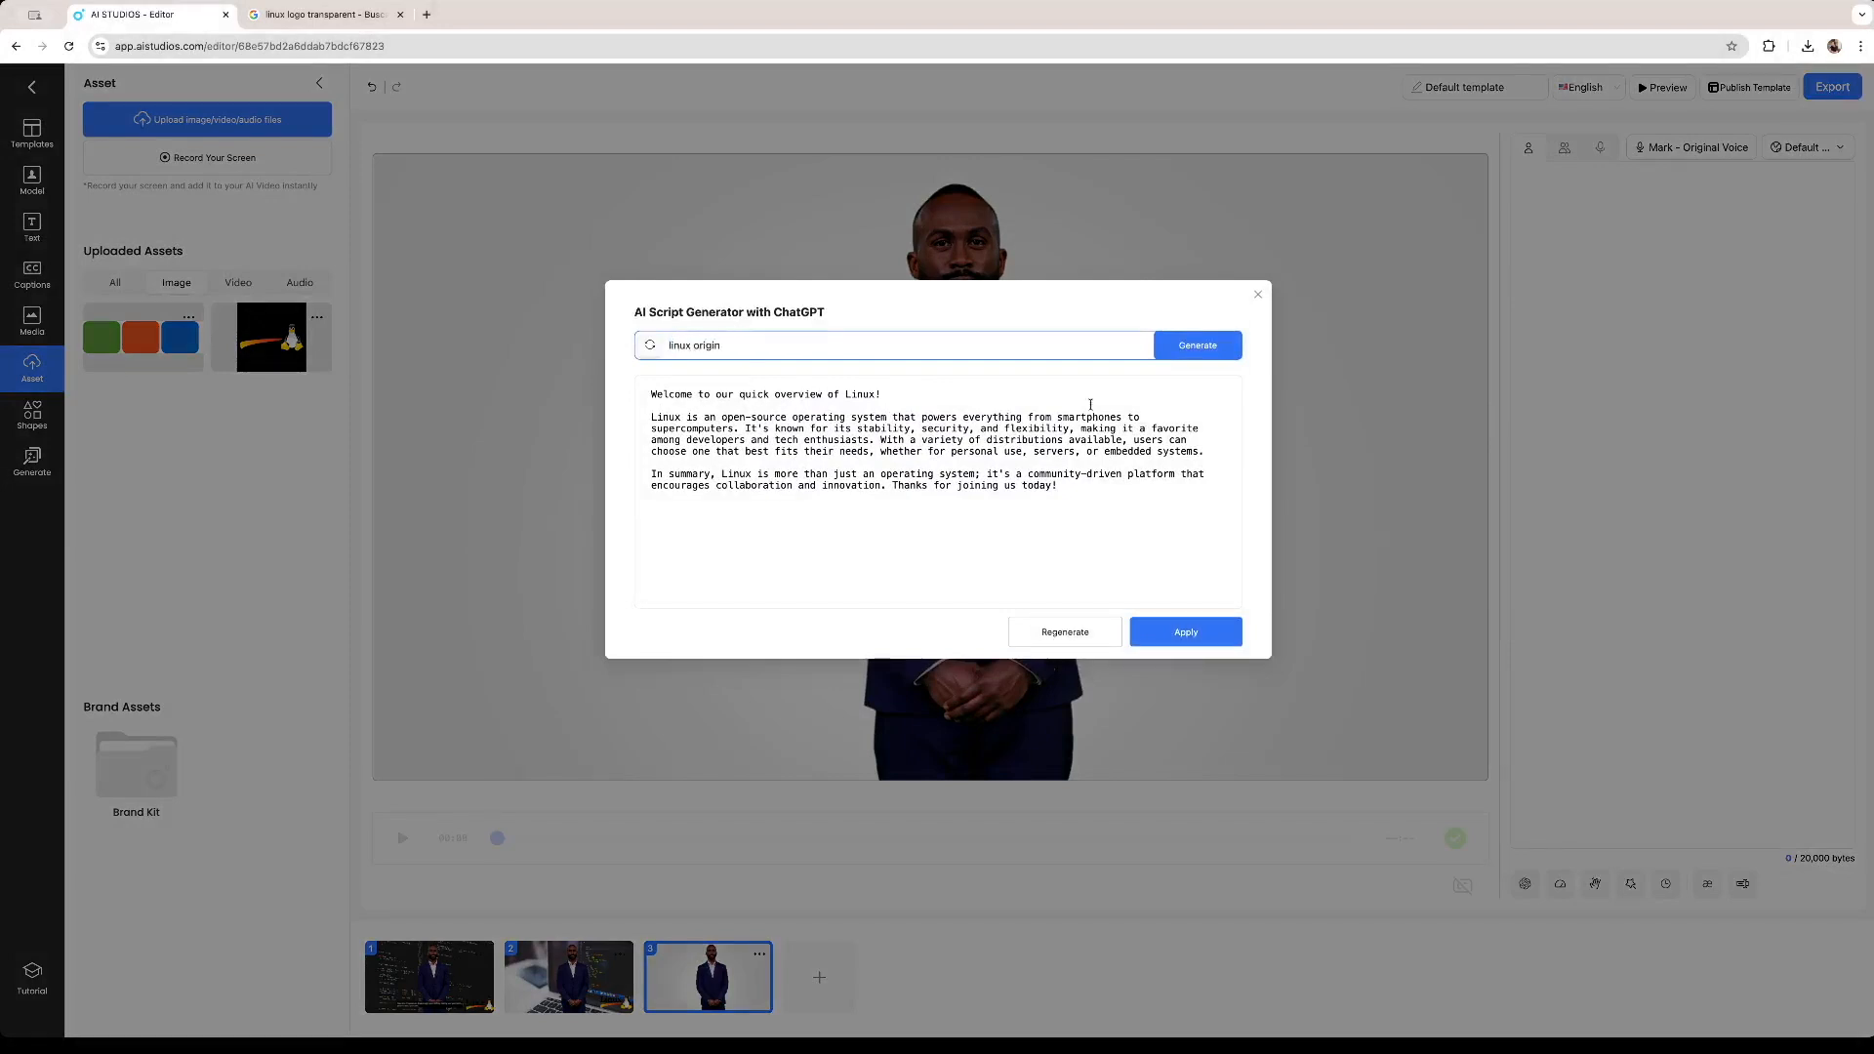
left_click(1217, 352)
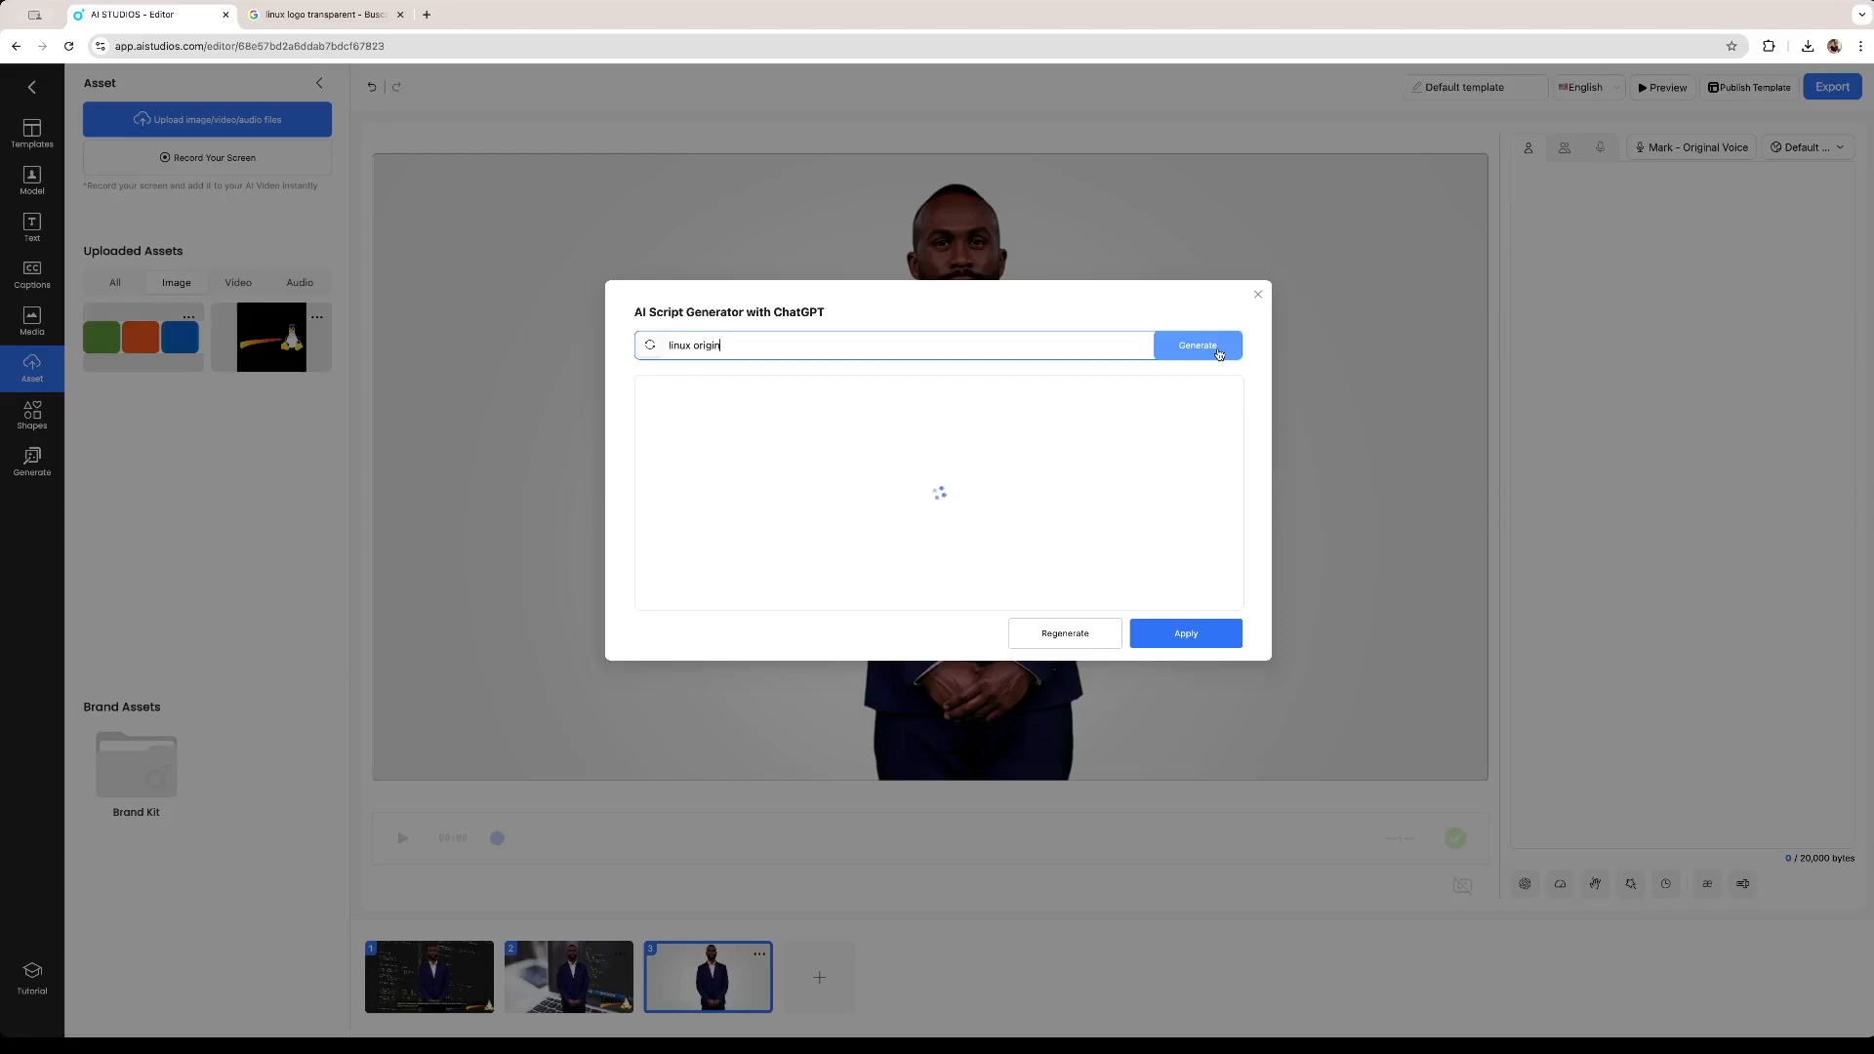
left_click(1185, 633)
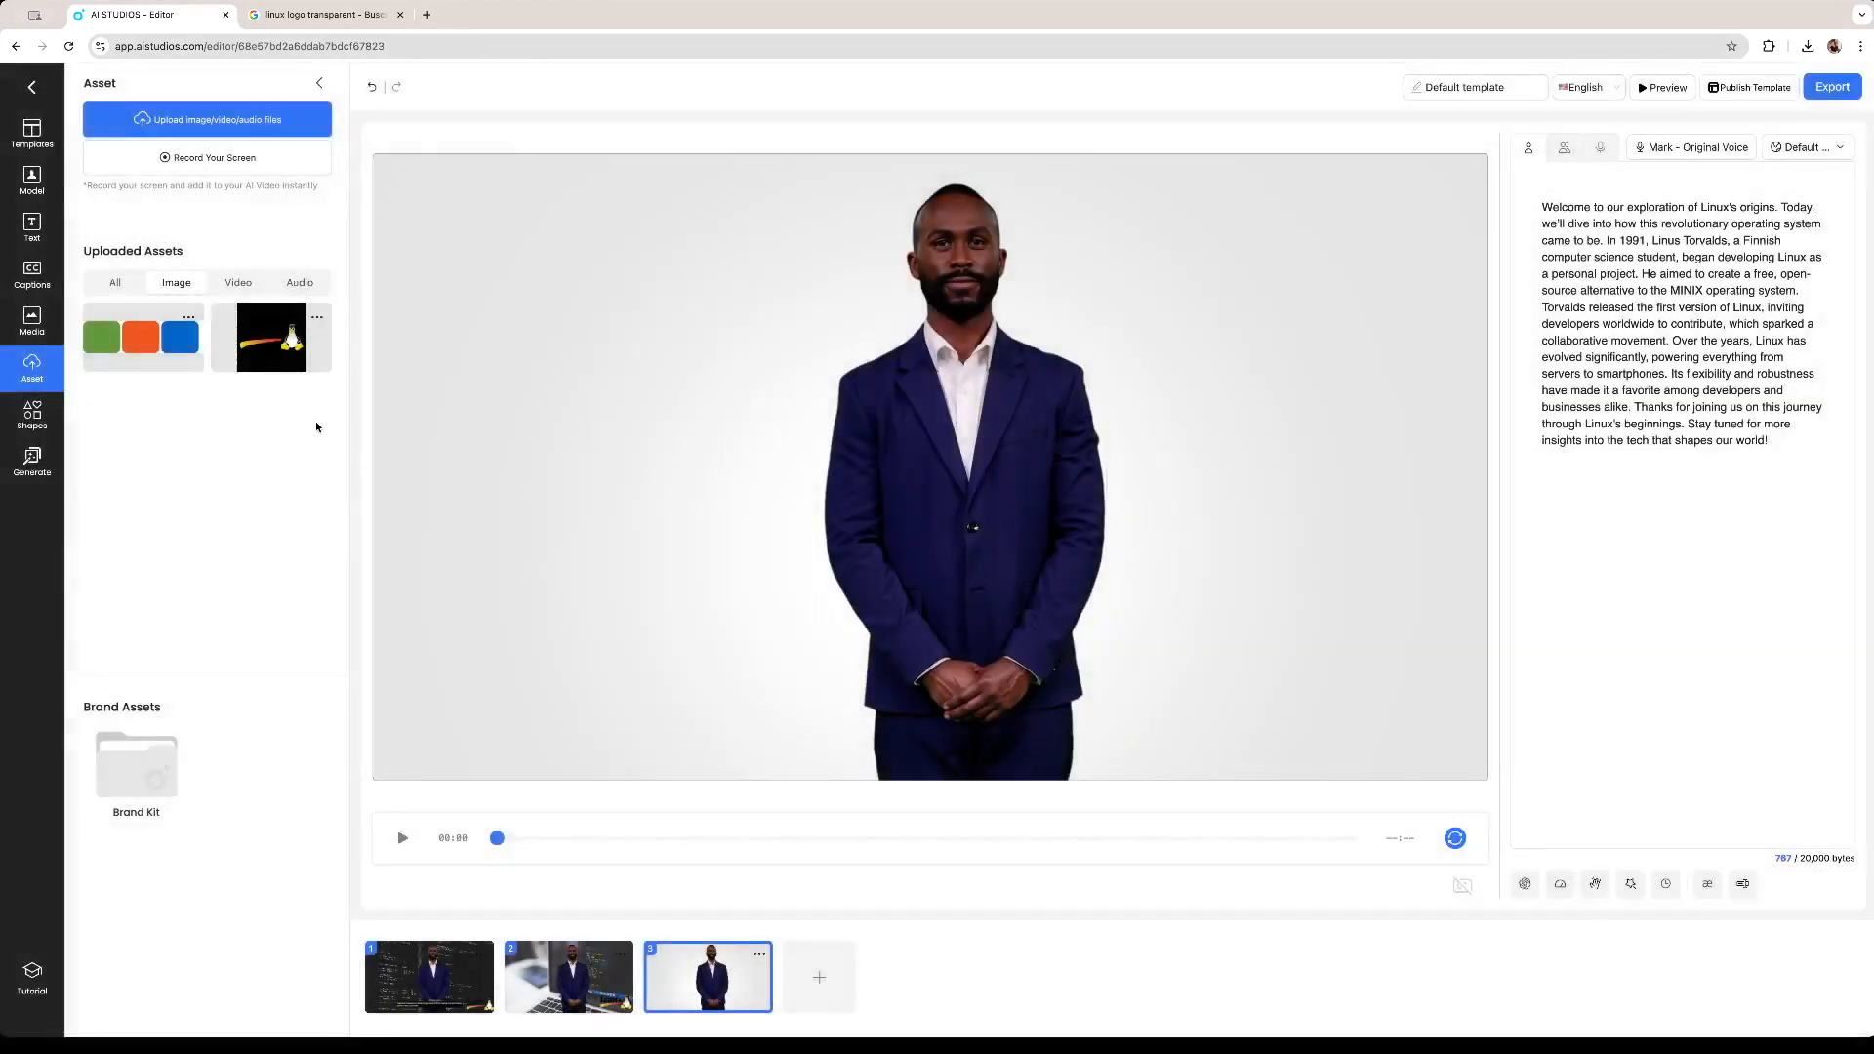
Add a 'linux' stock video to the third scene, stretch it to fill the scene and send it behind the avatar.
left_click(32, 320)
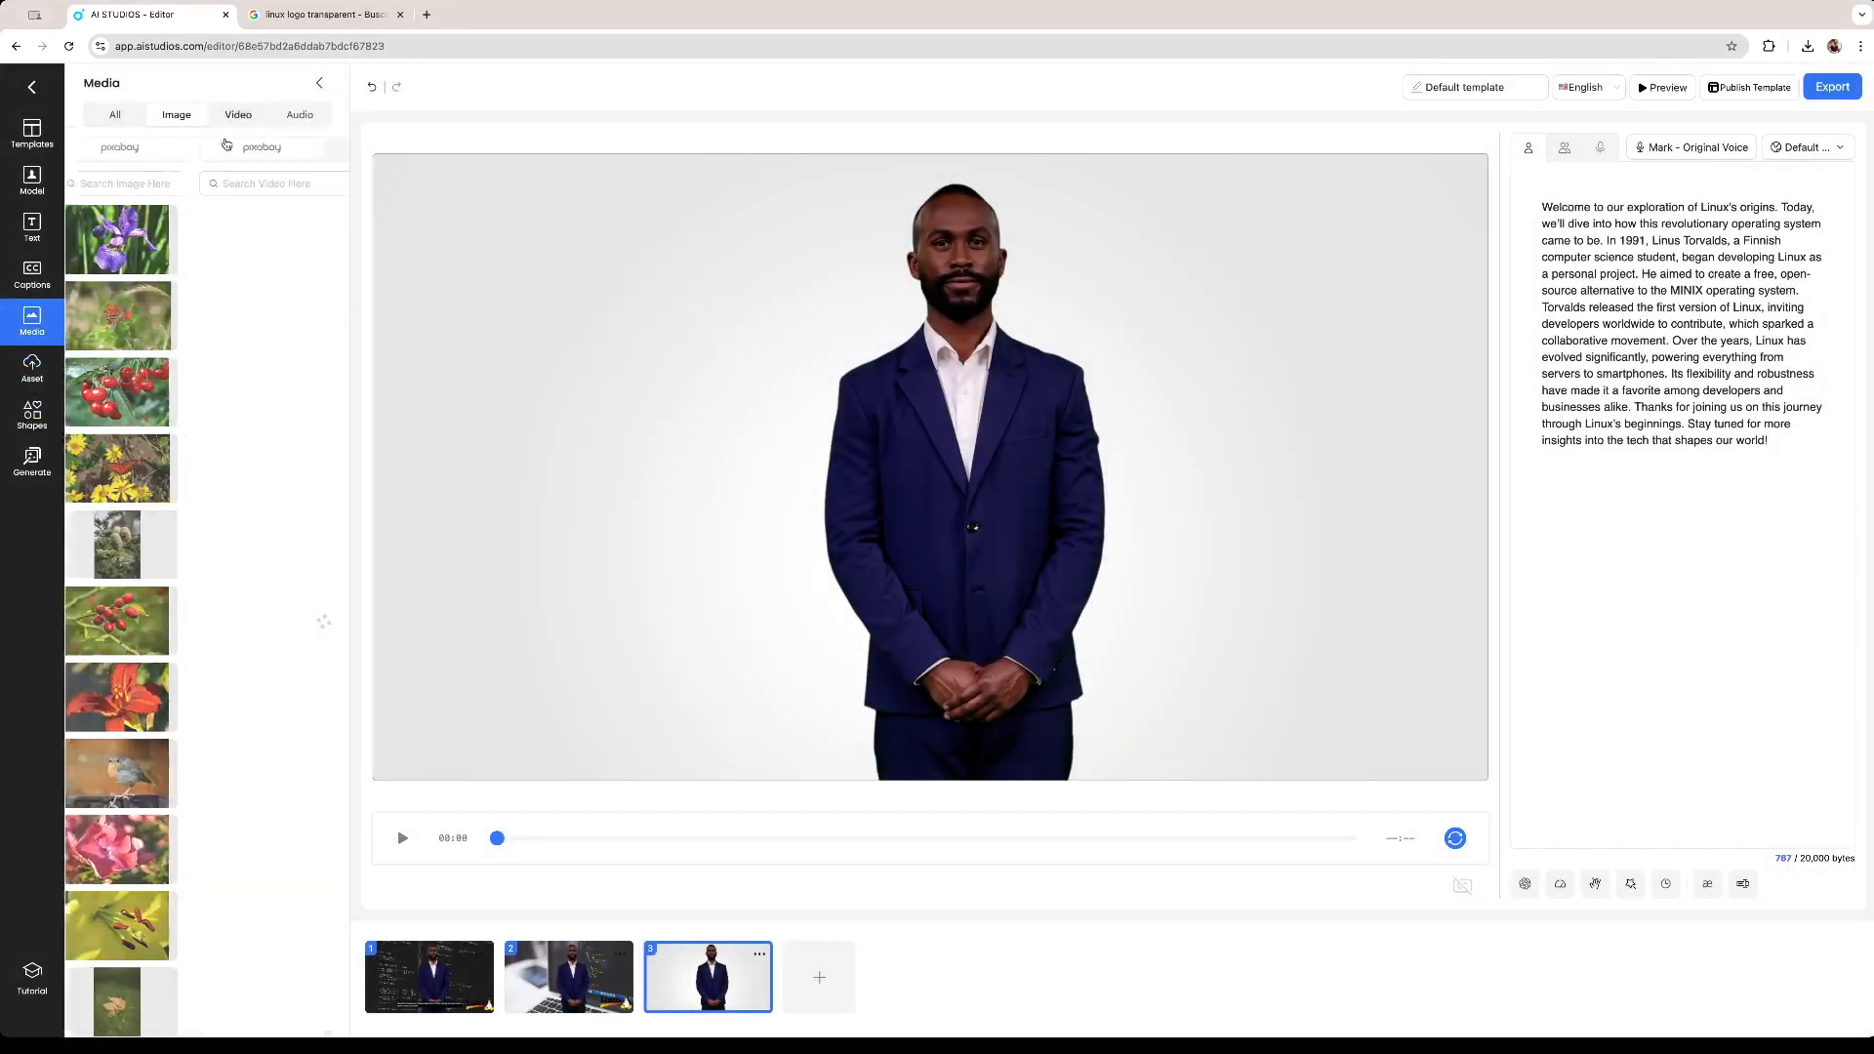
left_click(226, 185)
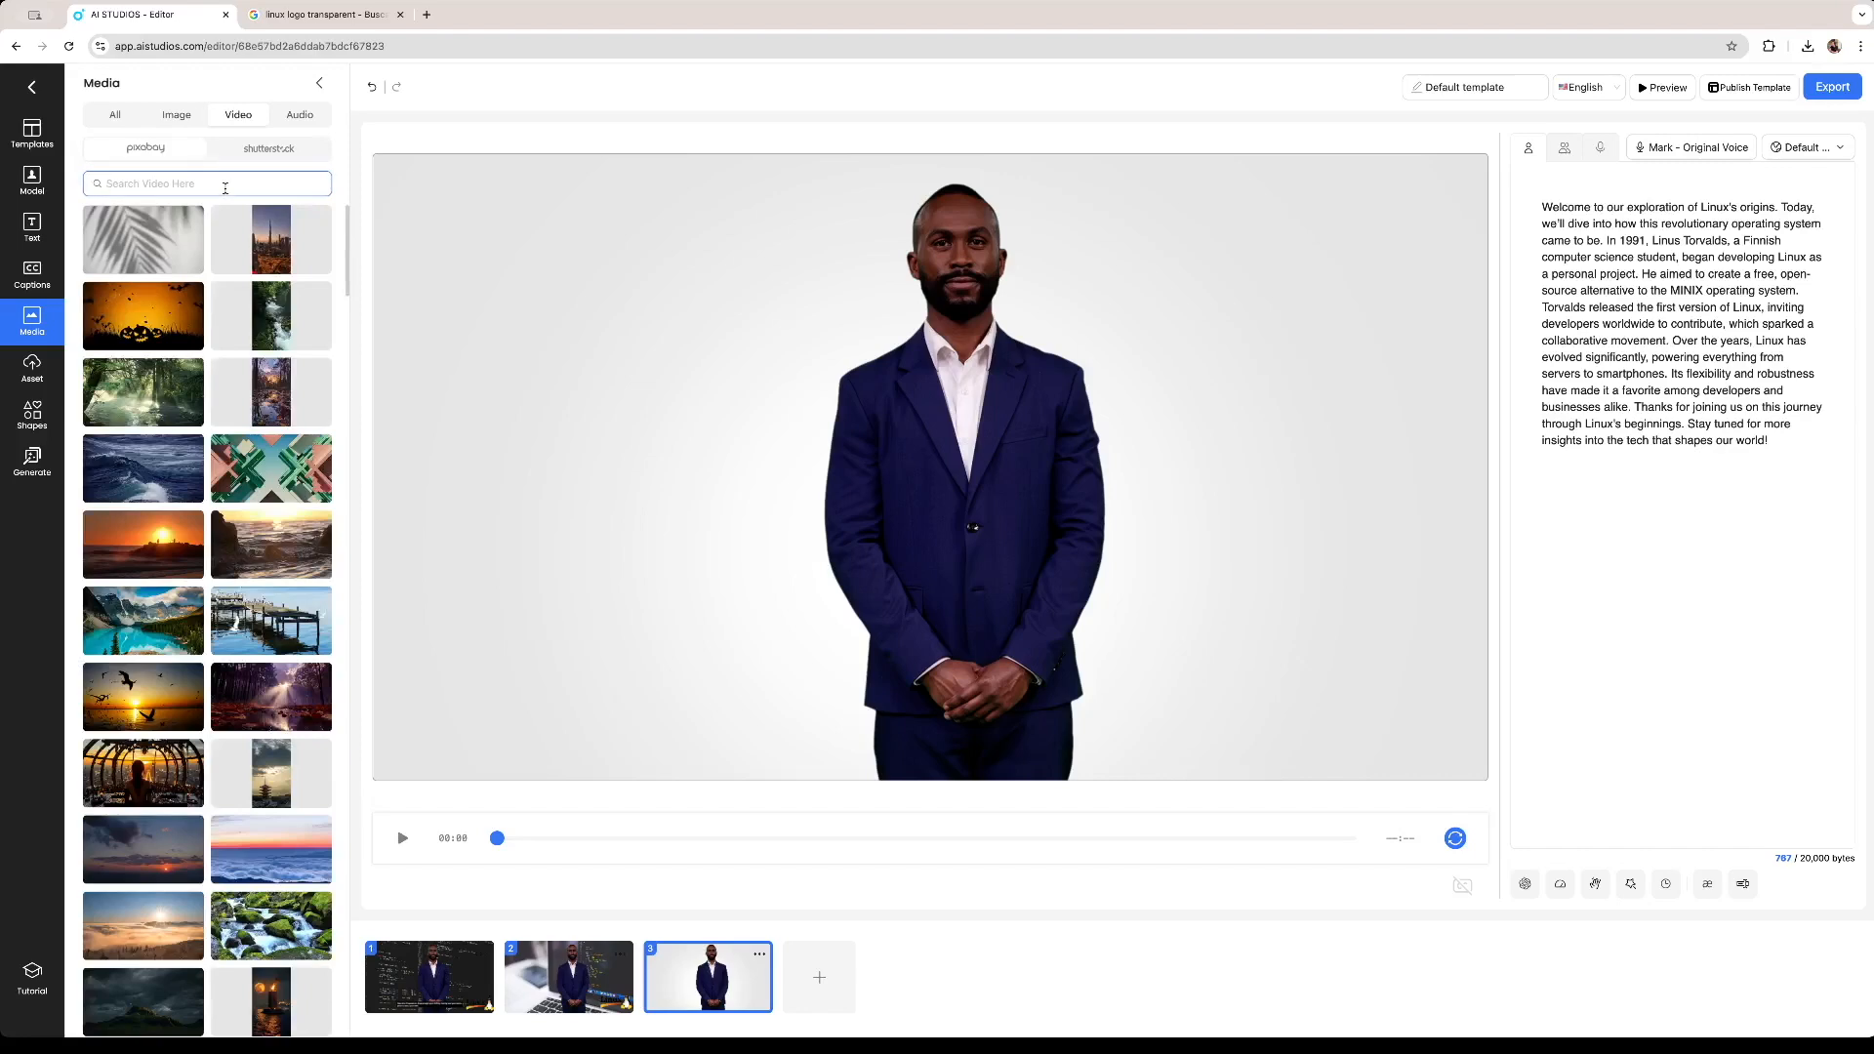
type("linux")
key("Return")
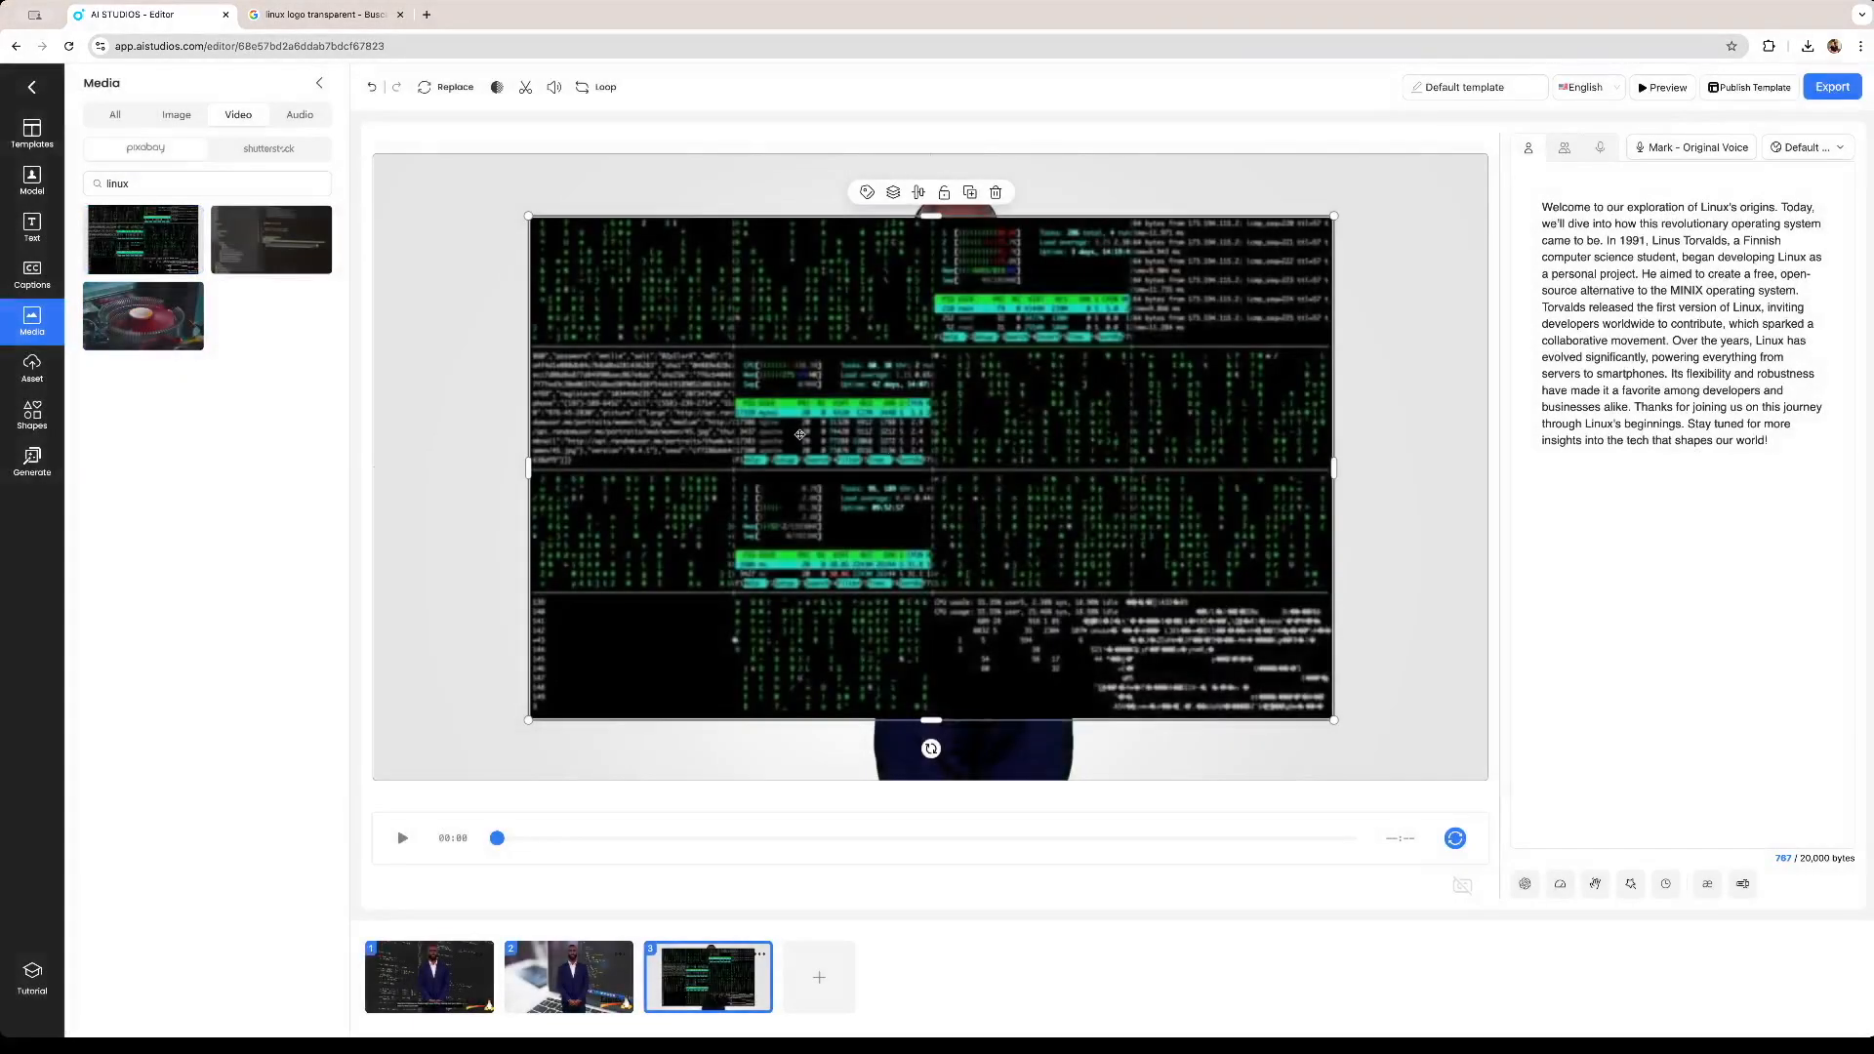
left_click_drag(864, 460, 644, 372)
left_click_drag(1176, 656, 1485, 781)
right_click(1415, 775)
mouse_move(1361, 713)
left_click(1462, 803)
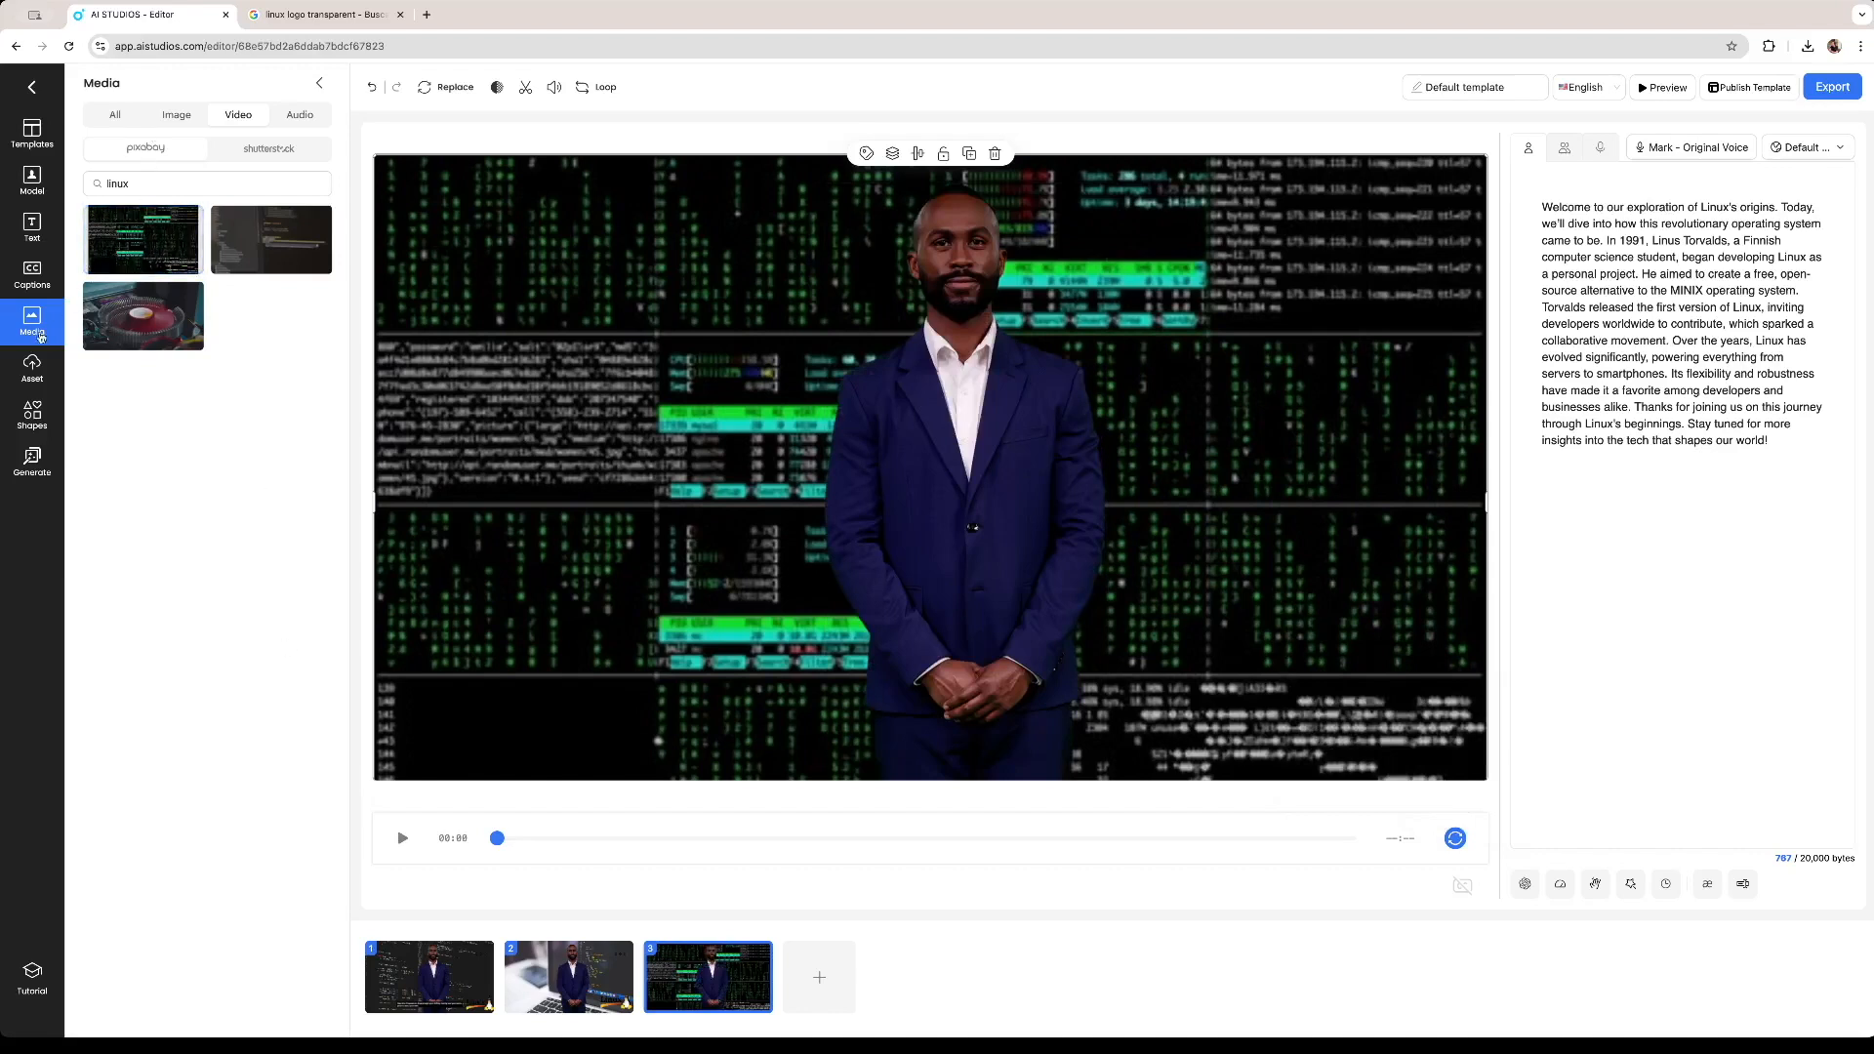
Add the uploaded Linux logo to the third scene.
left_click(32, 368)
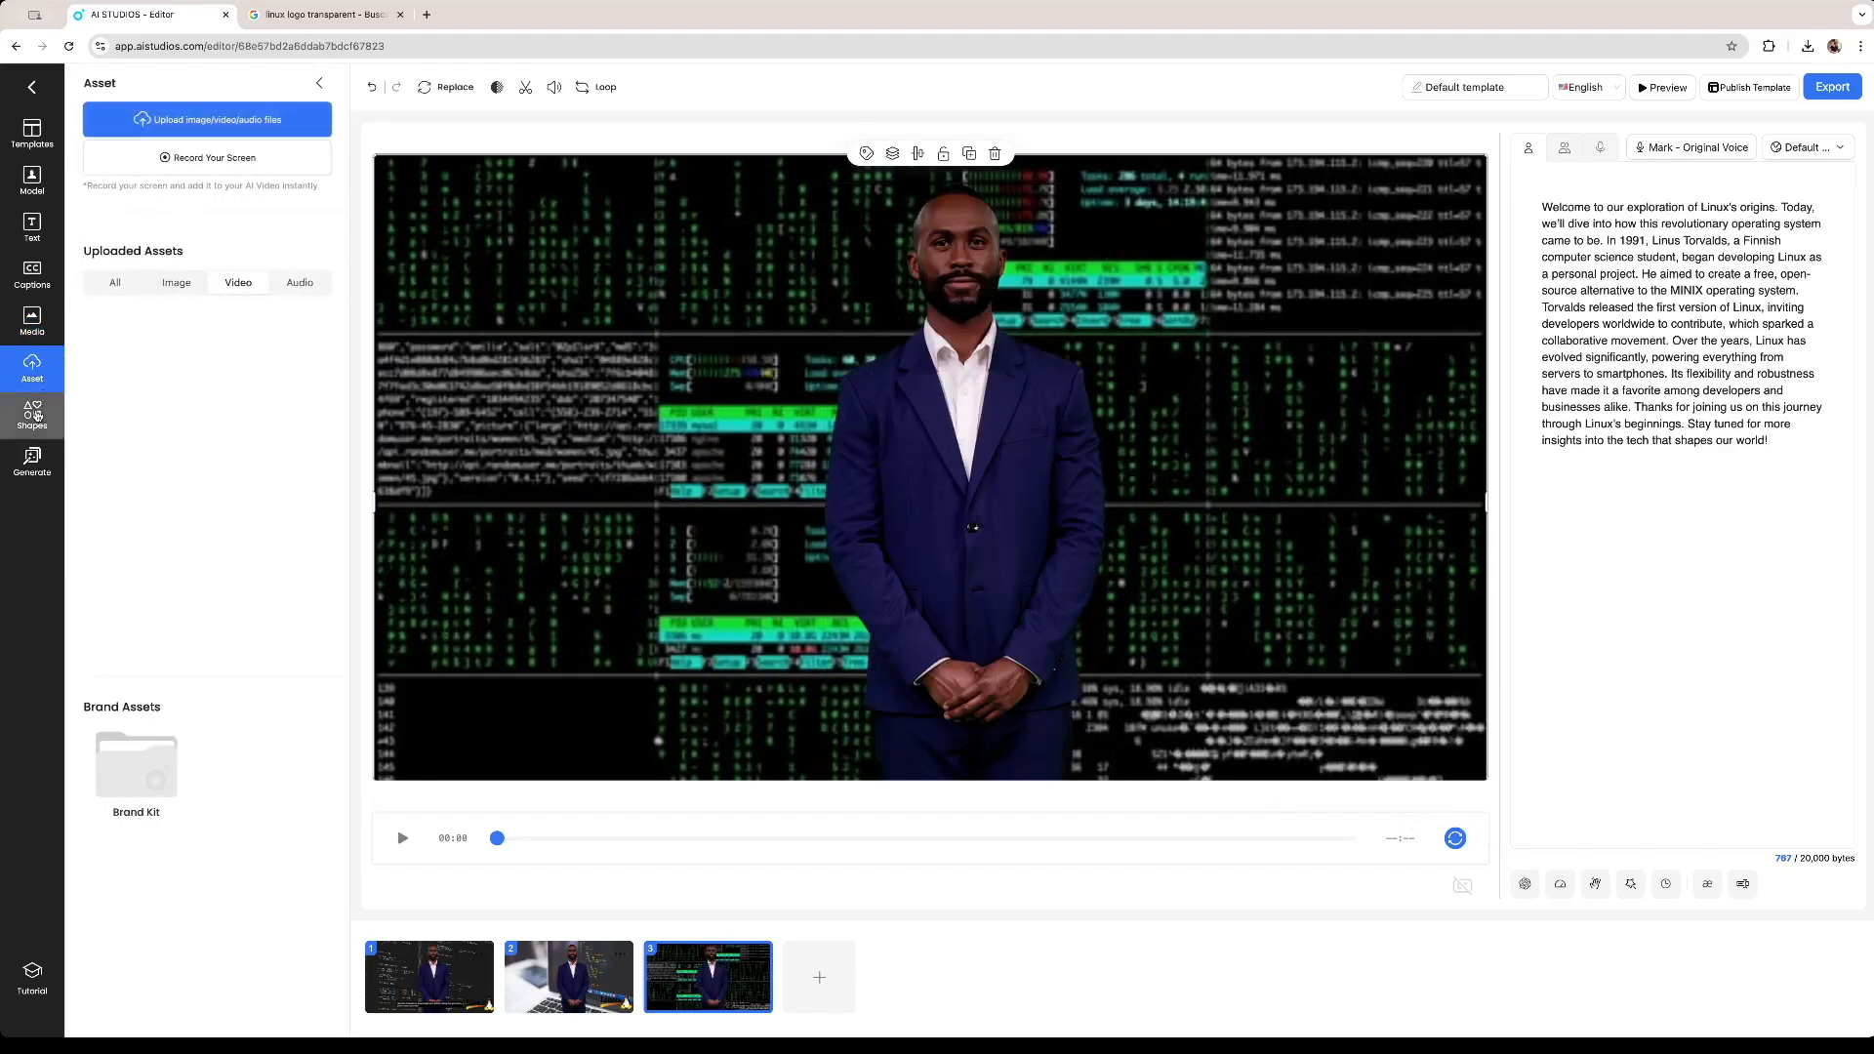
left_click(32, 414)
left_click(32, 368)
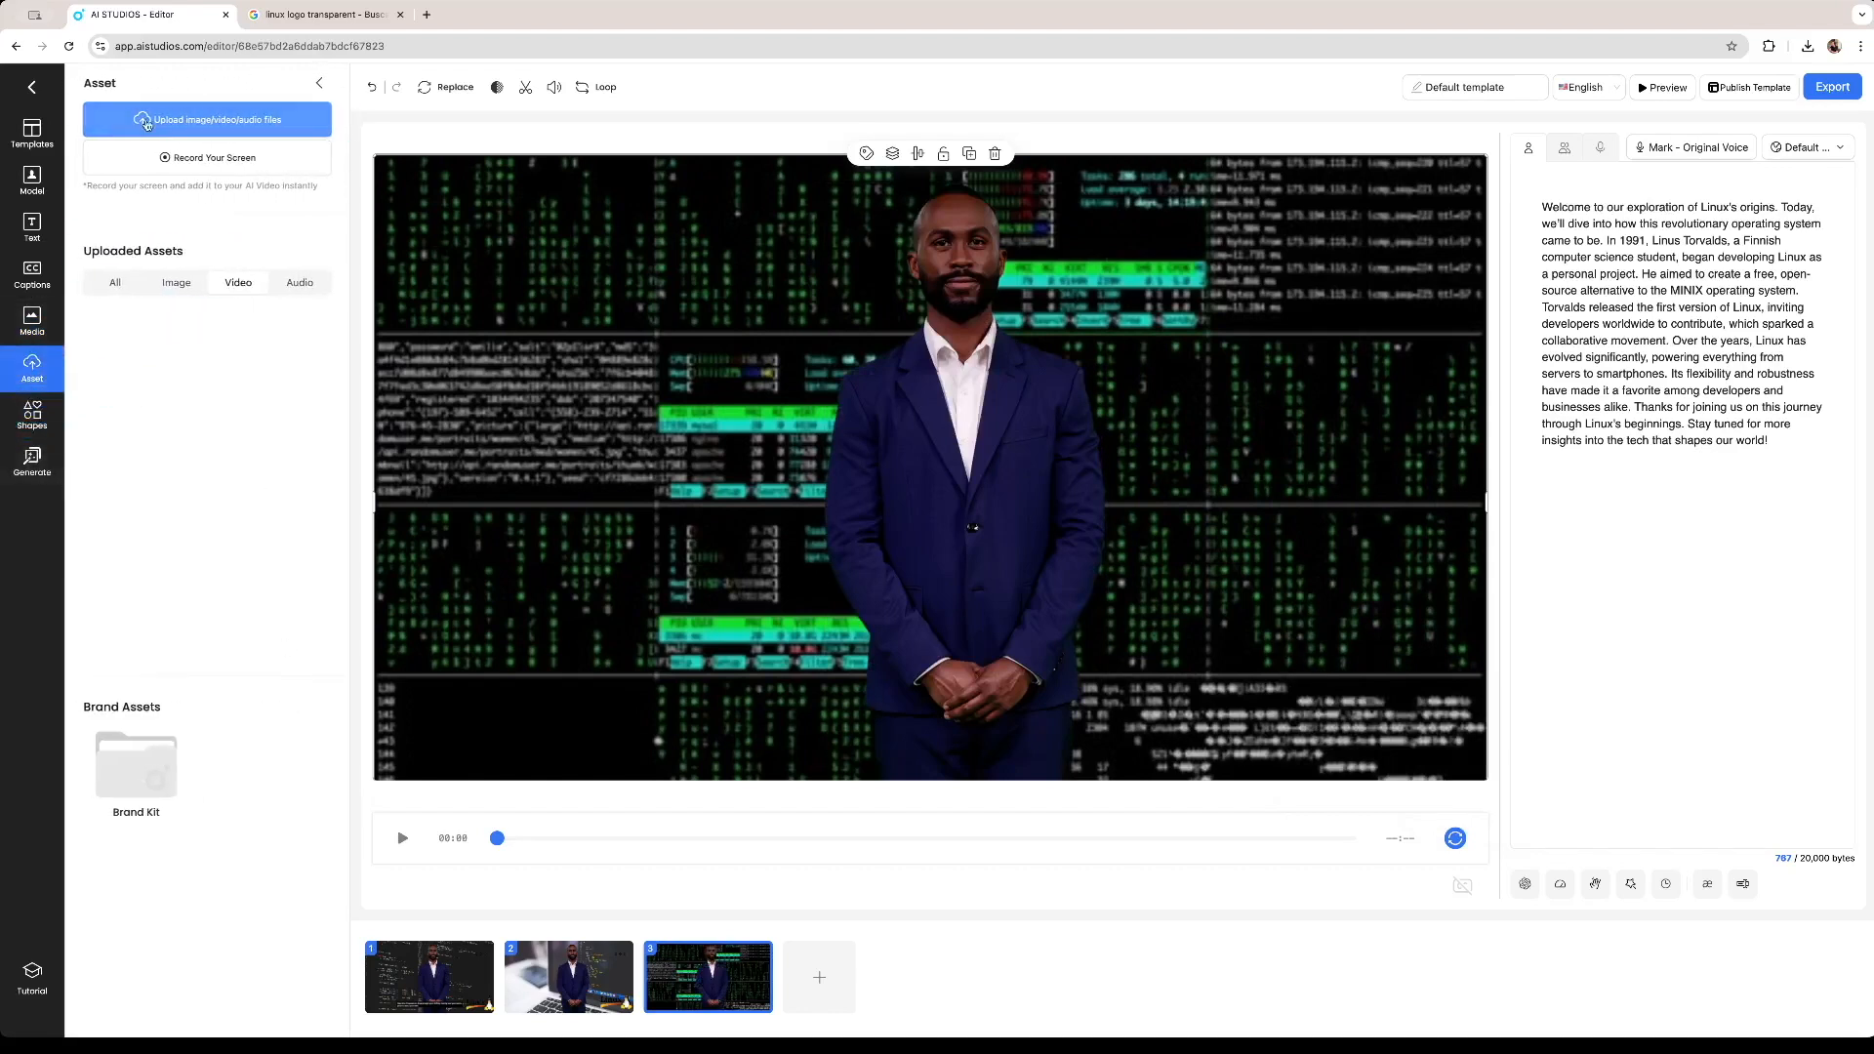
left_click(271, 337)
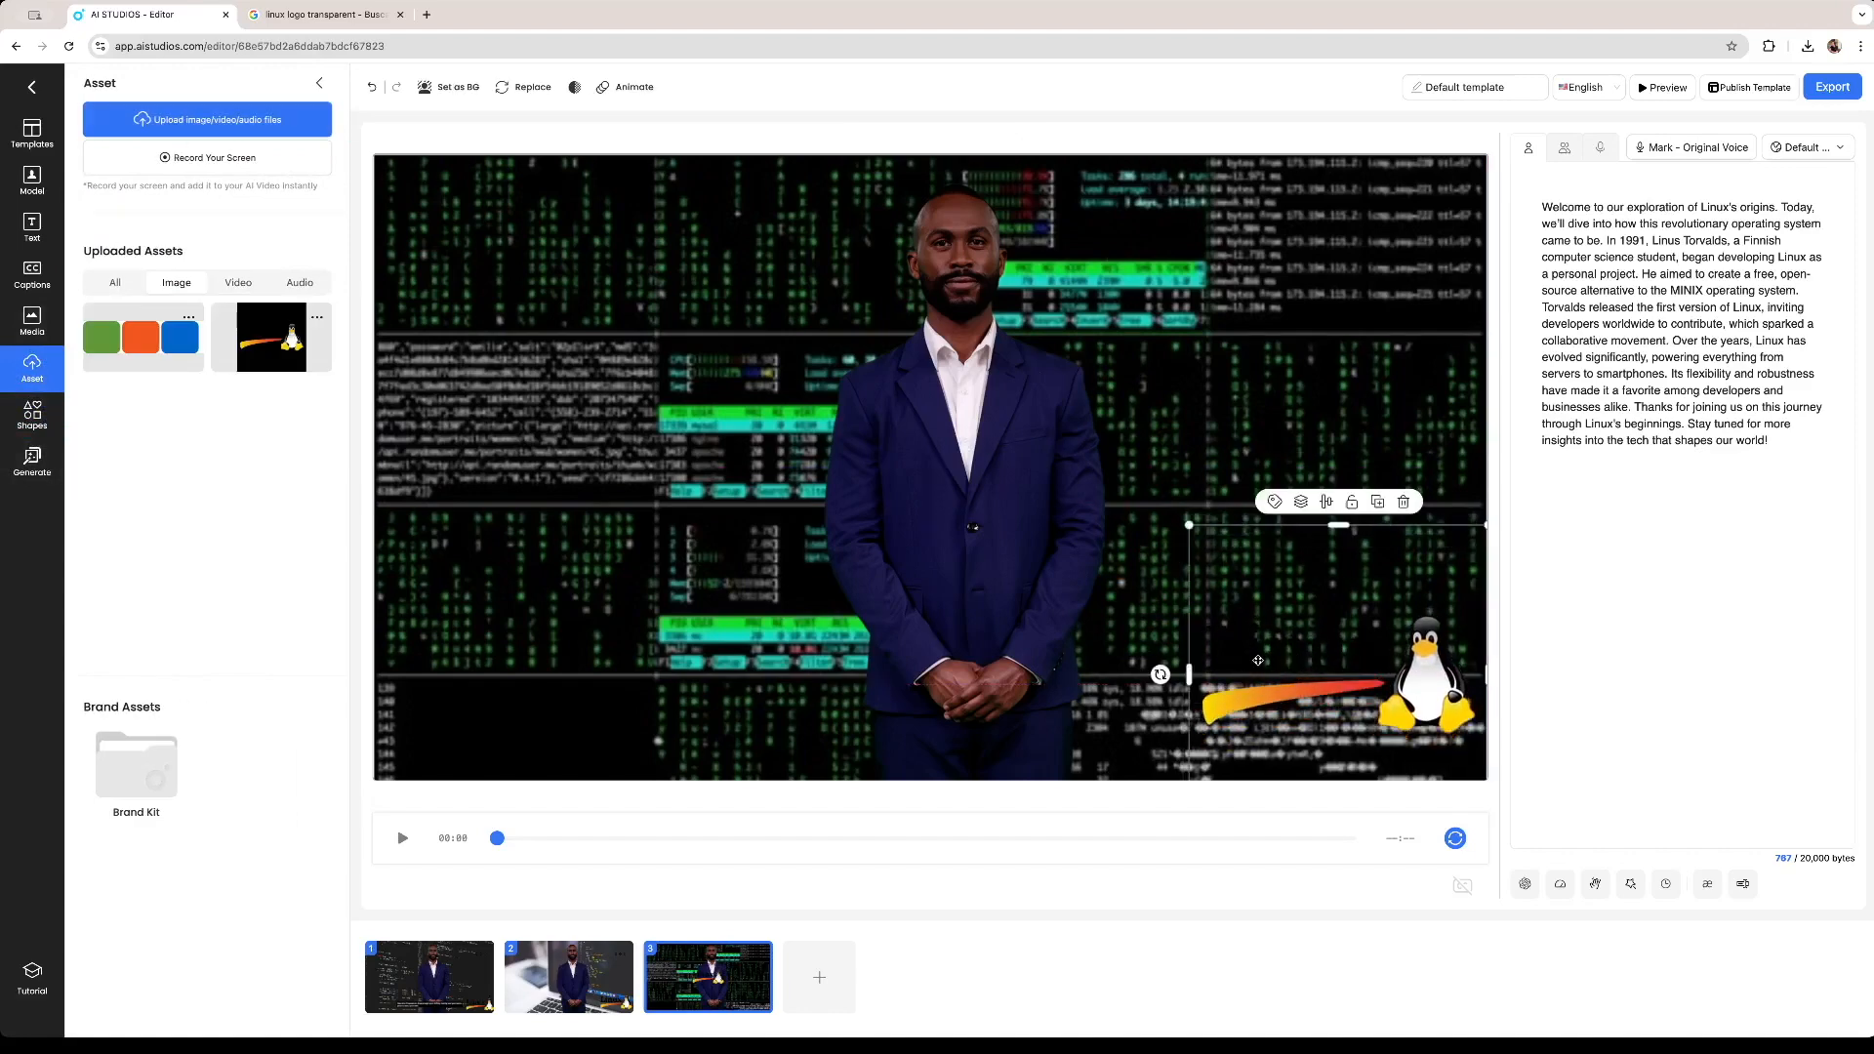
Move the avatar in the third scene over to the left side of the frame.
left_click_drag(867, 606, 575, 593)
left_click_drag(811, 196, 795, 255)
left_click_drag(696, 473, 609, 445)
Open the first scene's captions and scroll through the caption list to review them.
left_click(555, 983)
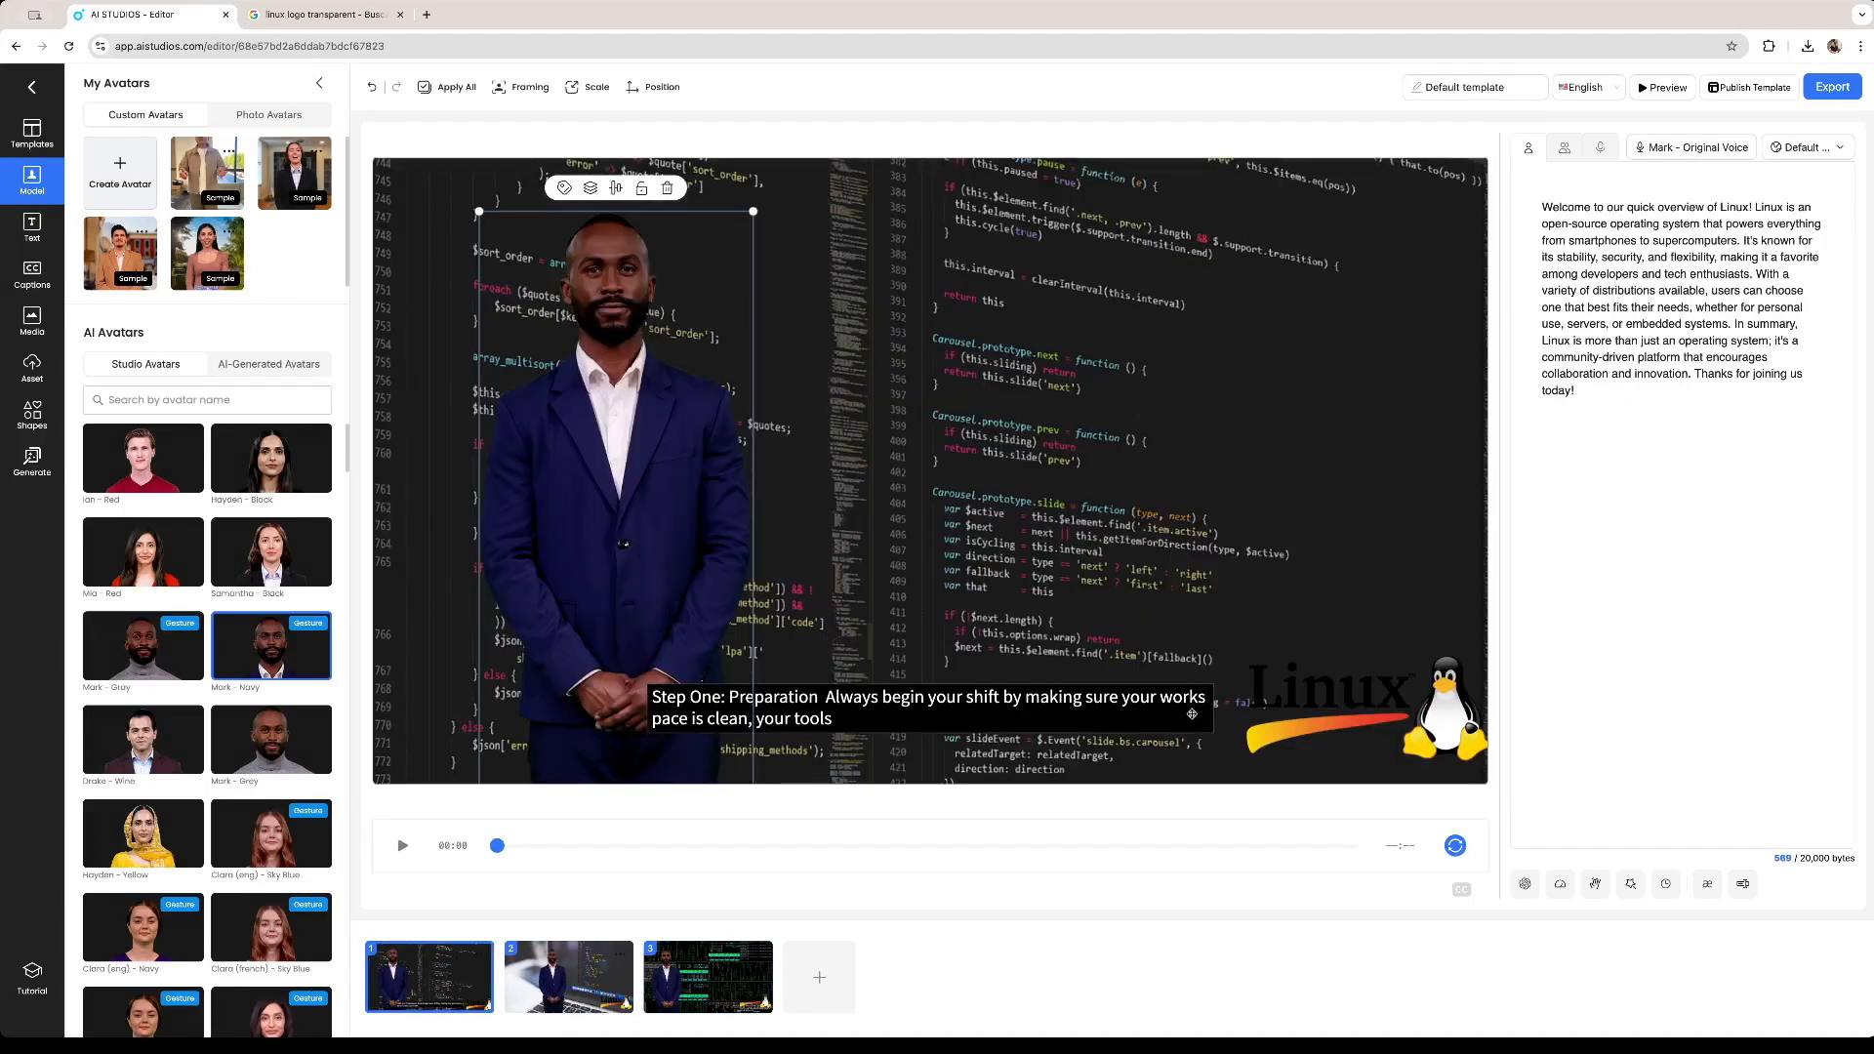
left_click(1064, 709)
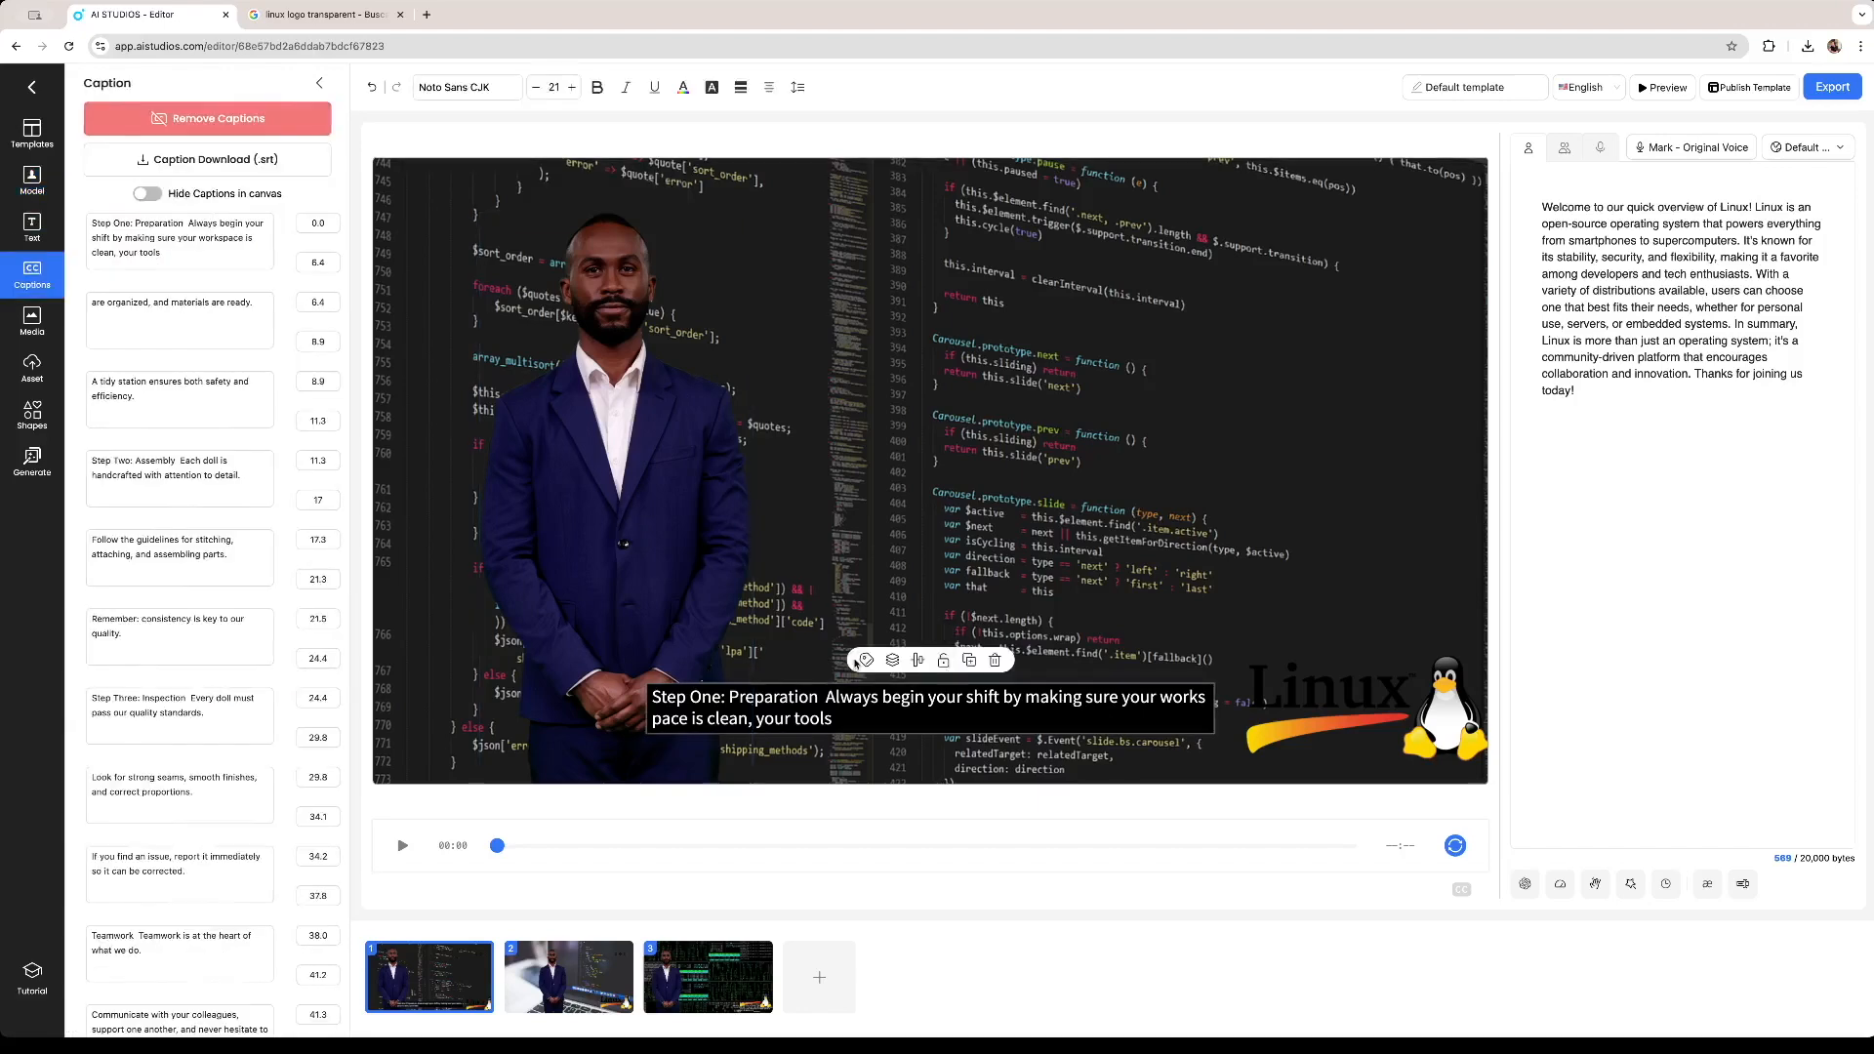
scroll(241, 371, "down", 4)
scroll(254, 410, "up", 4)
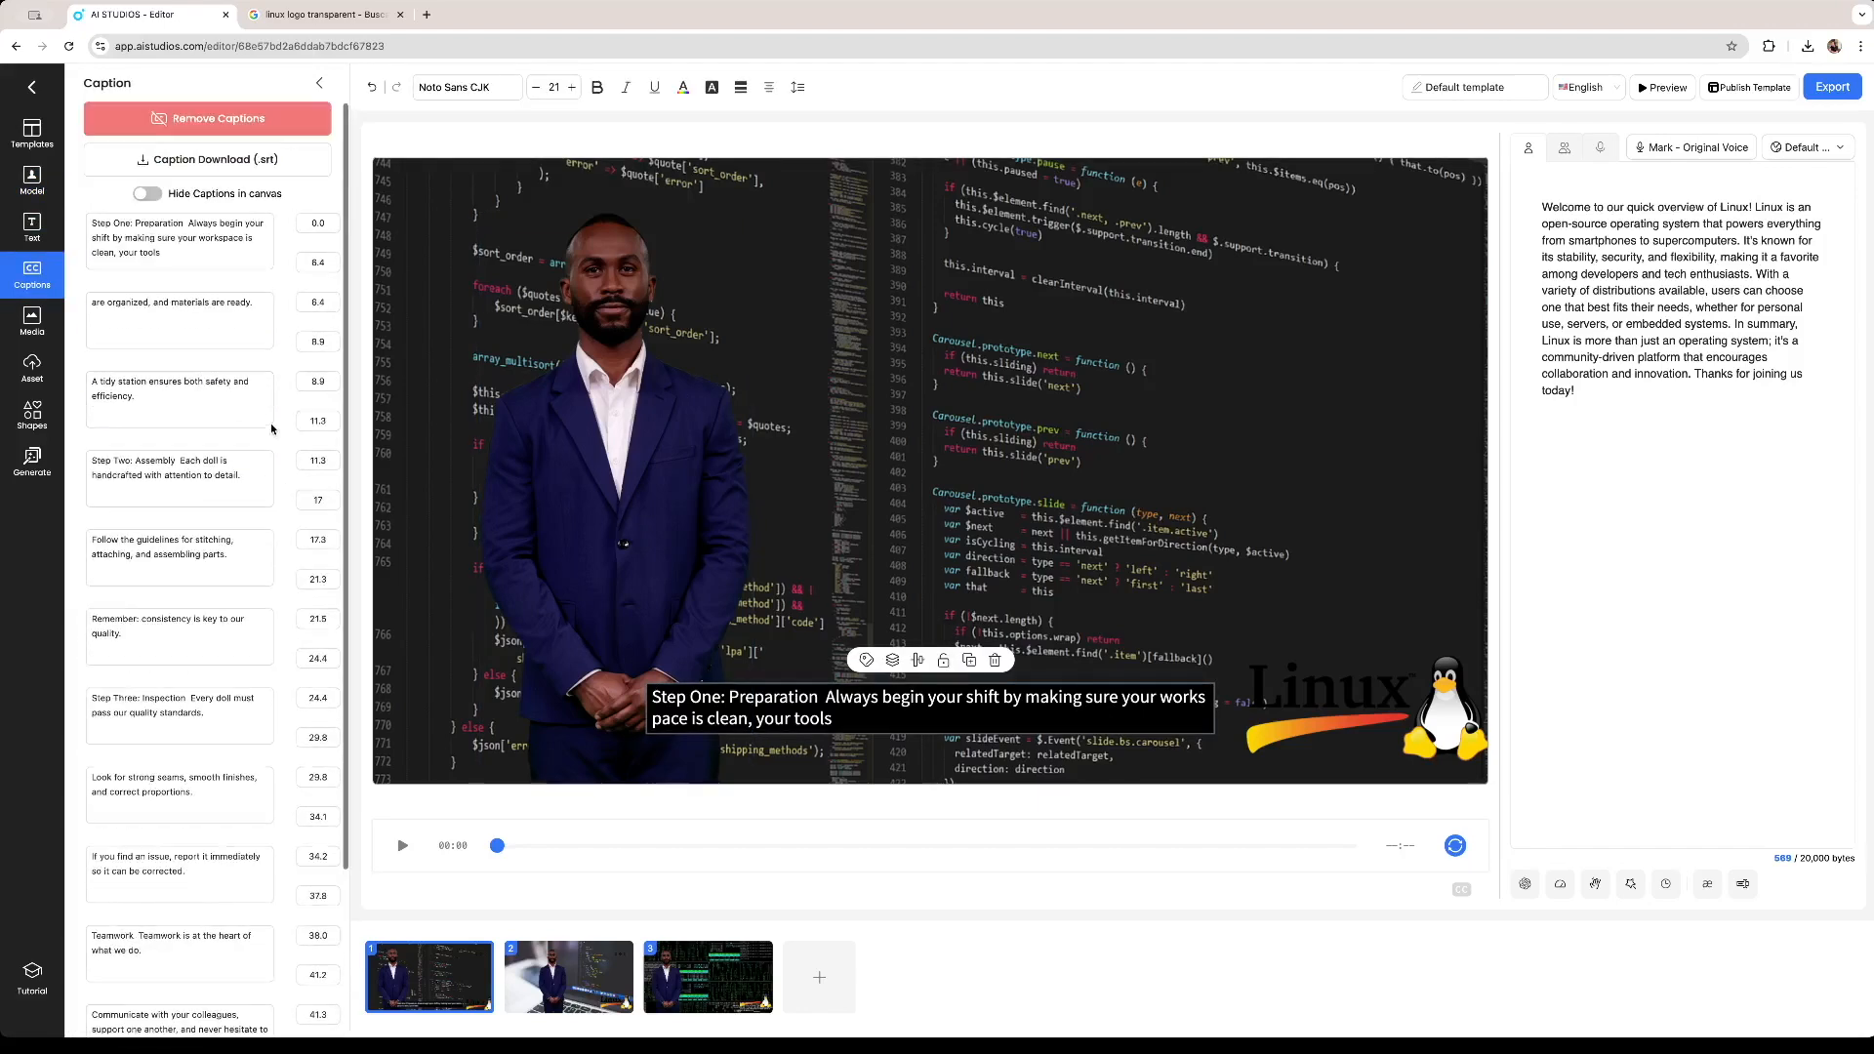
scroll(270, 437, "down", 4)
scroll(271, 437, "up", 4)
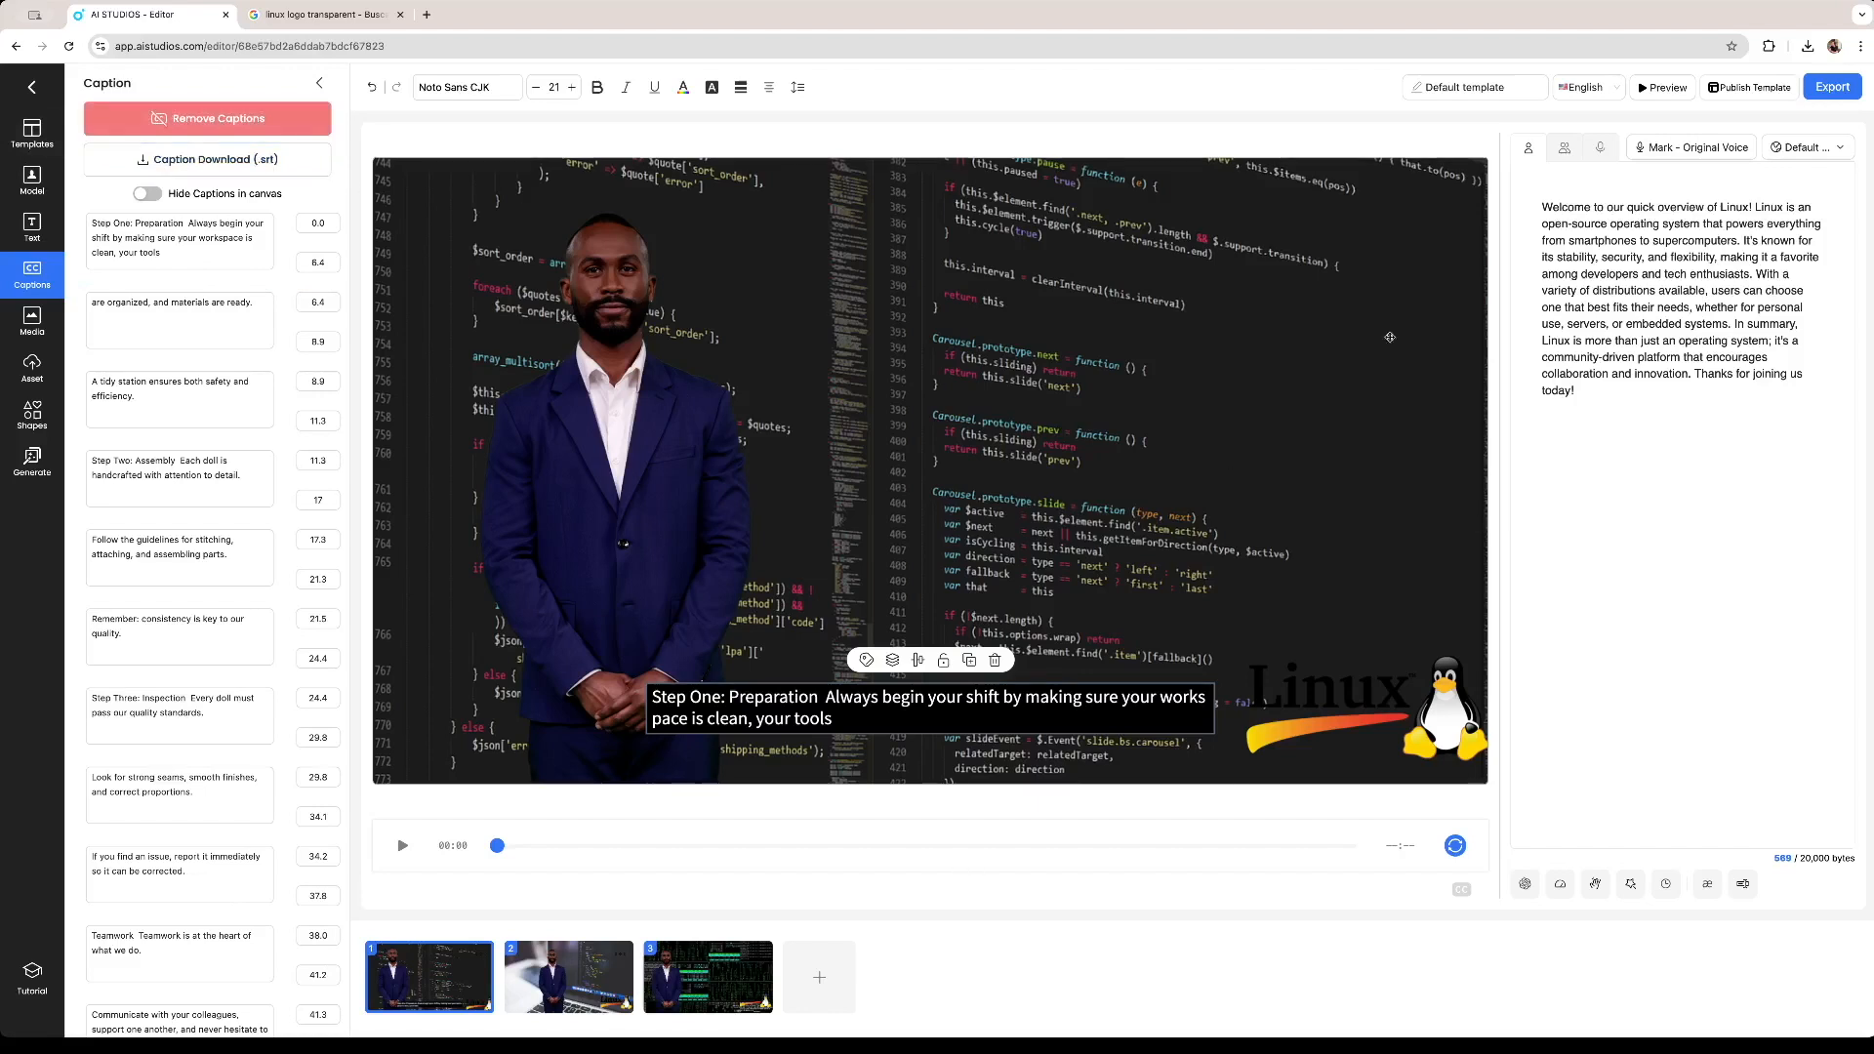
Export the video with the quality set to 720P - HD.
left_click(1823, 90)
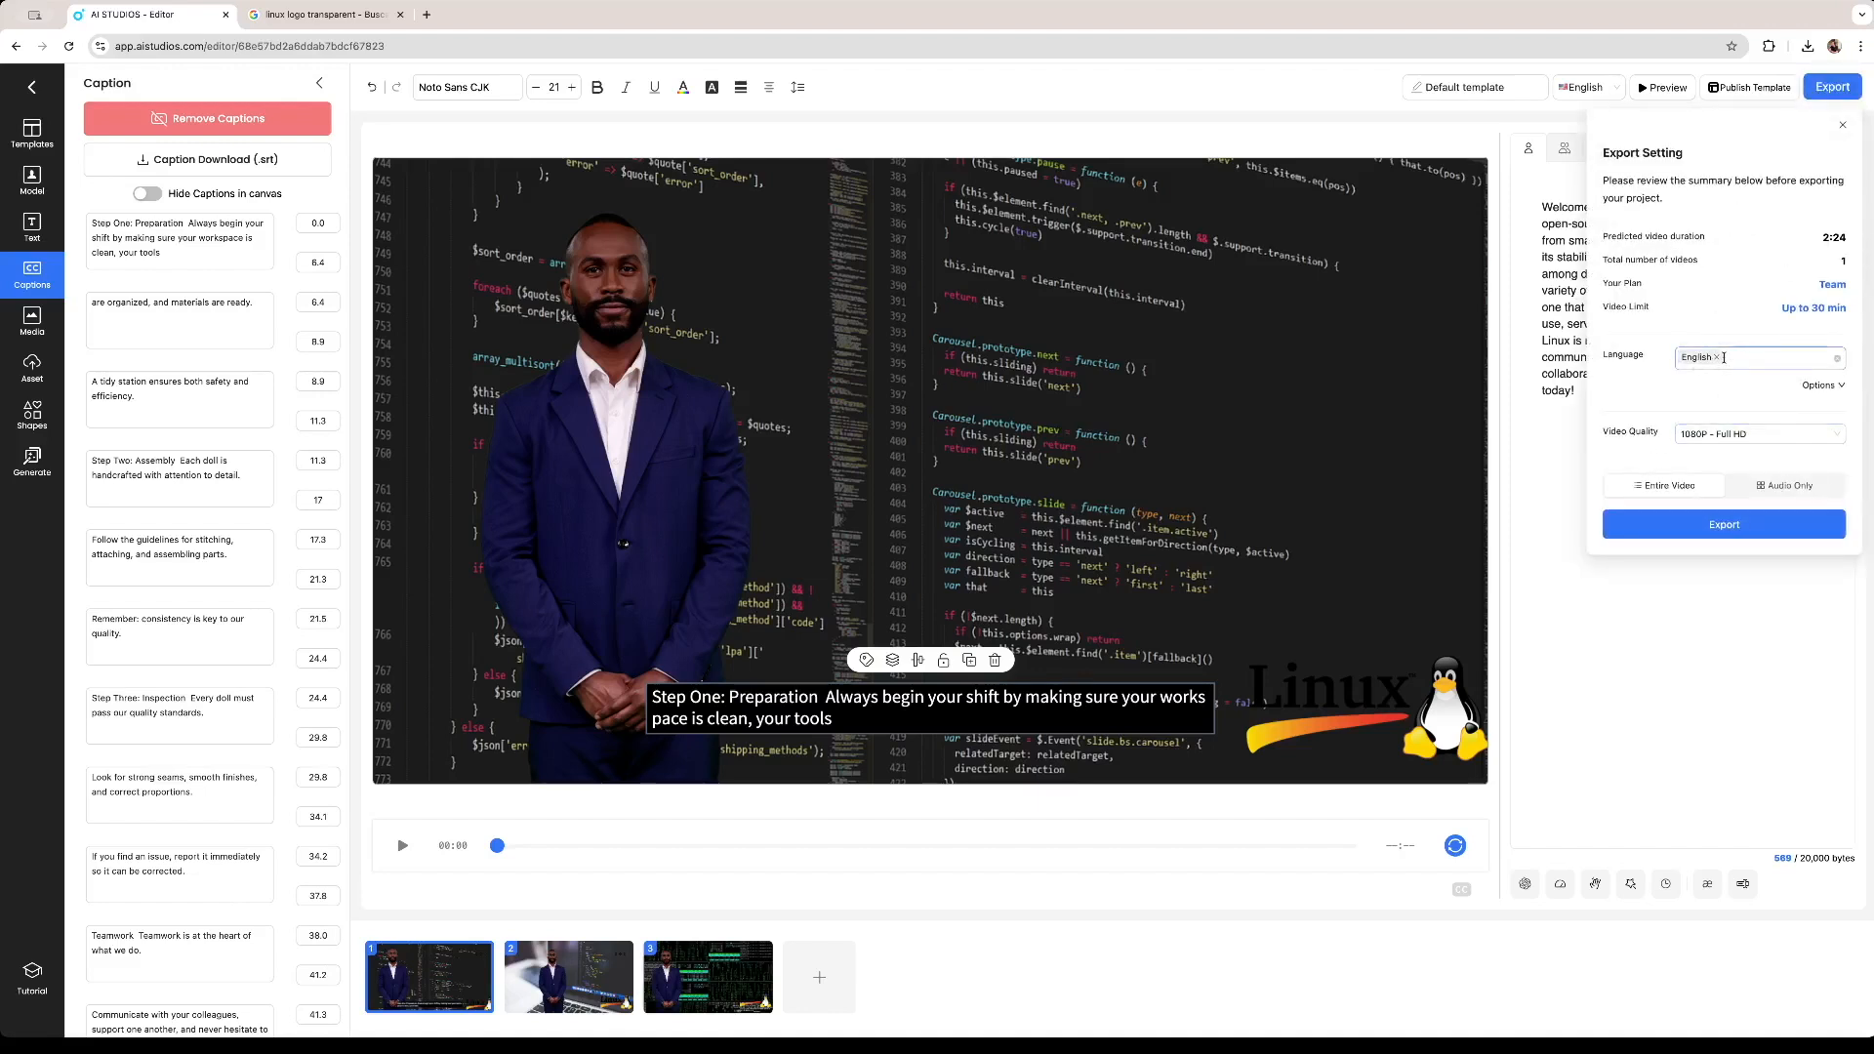
left_click(1720, 445)
left_click(1722, 502)
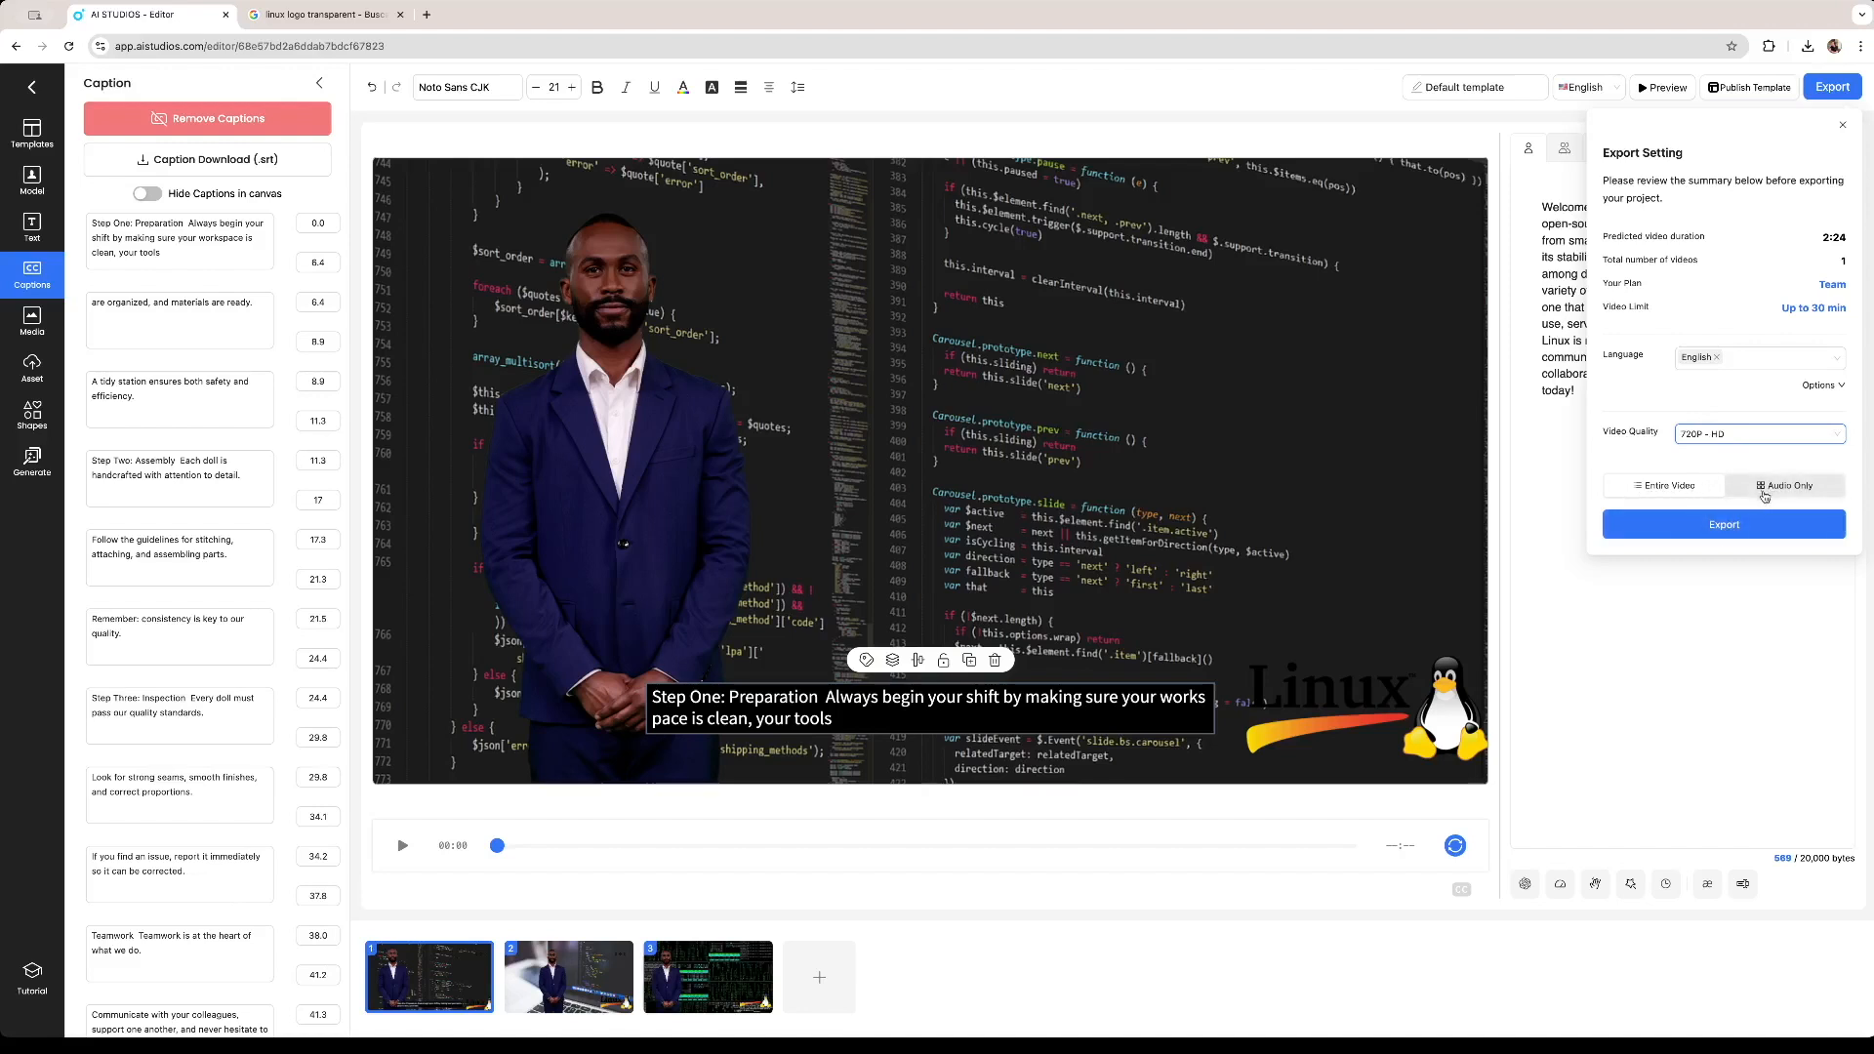
left_click(1697, 527)
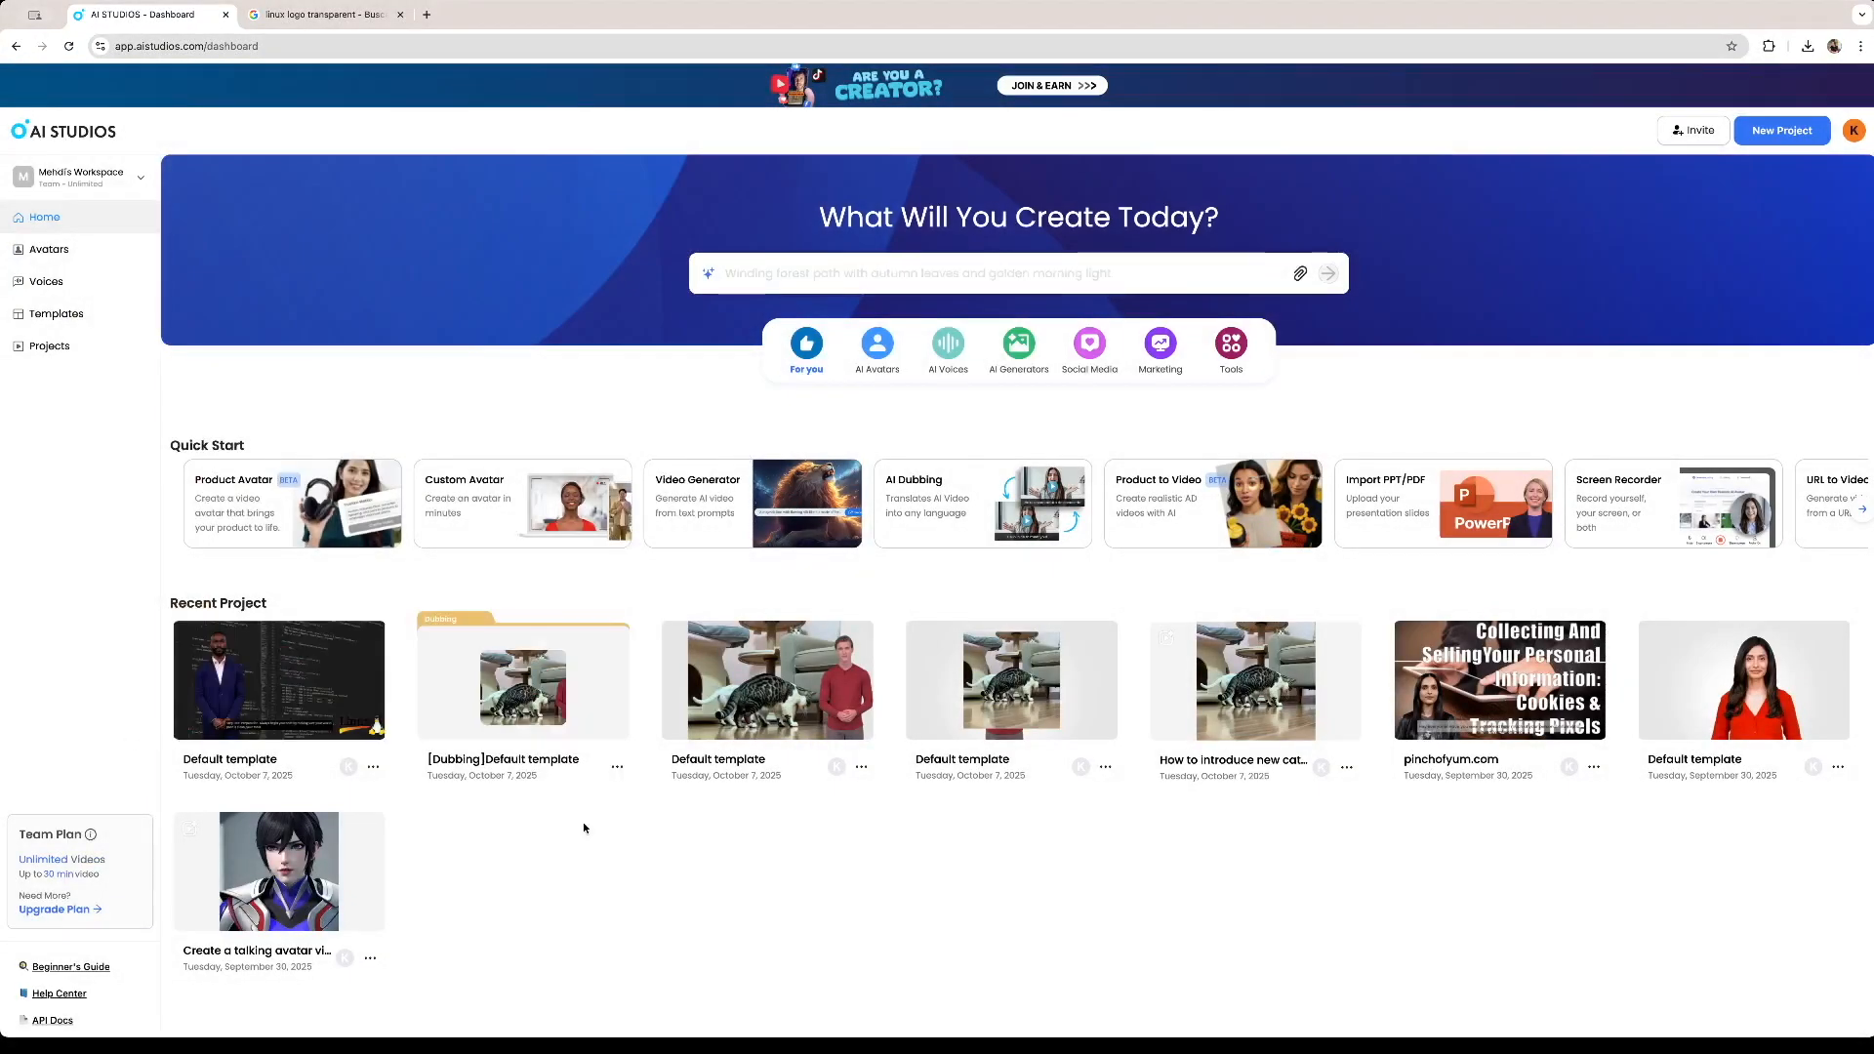
Open the exported video from the recent projects and scrub through its playback to review each scene.
mouse_move(299, 647)
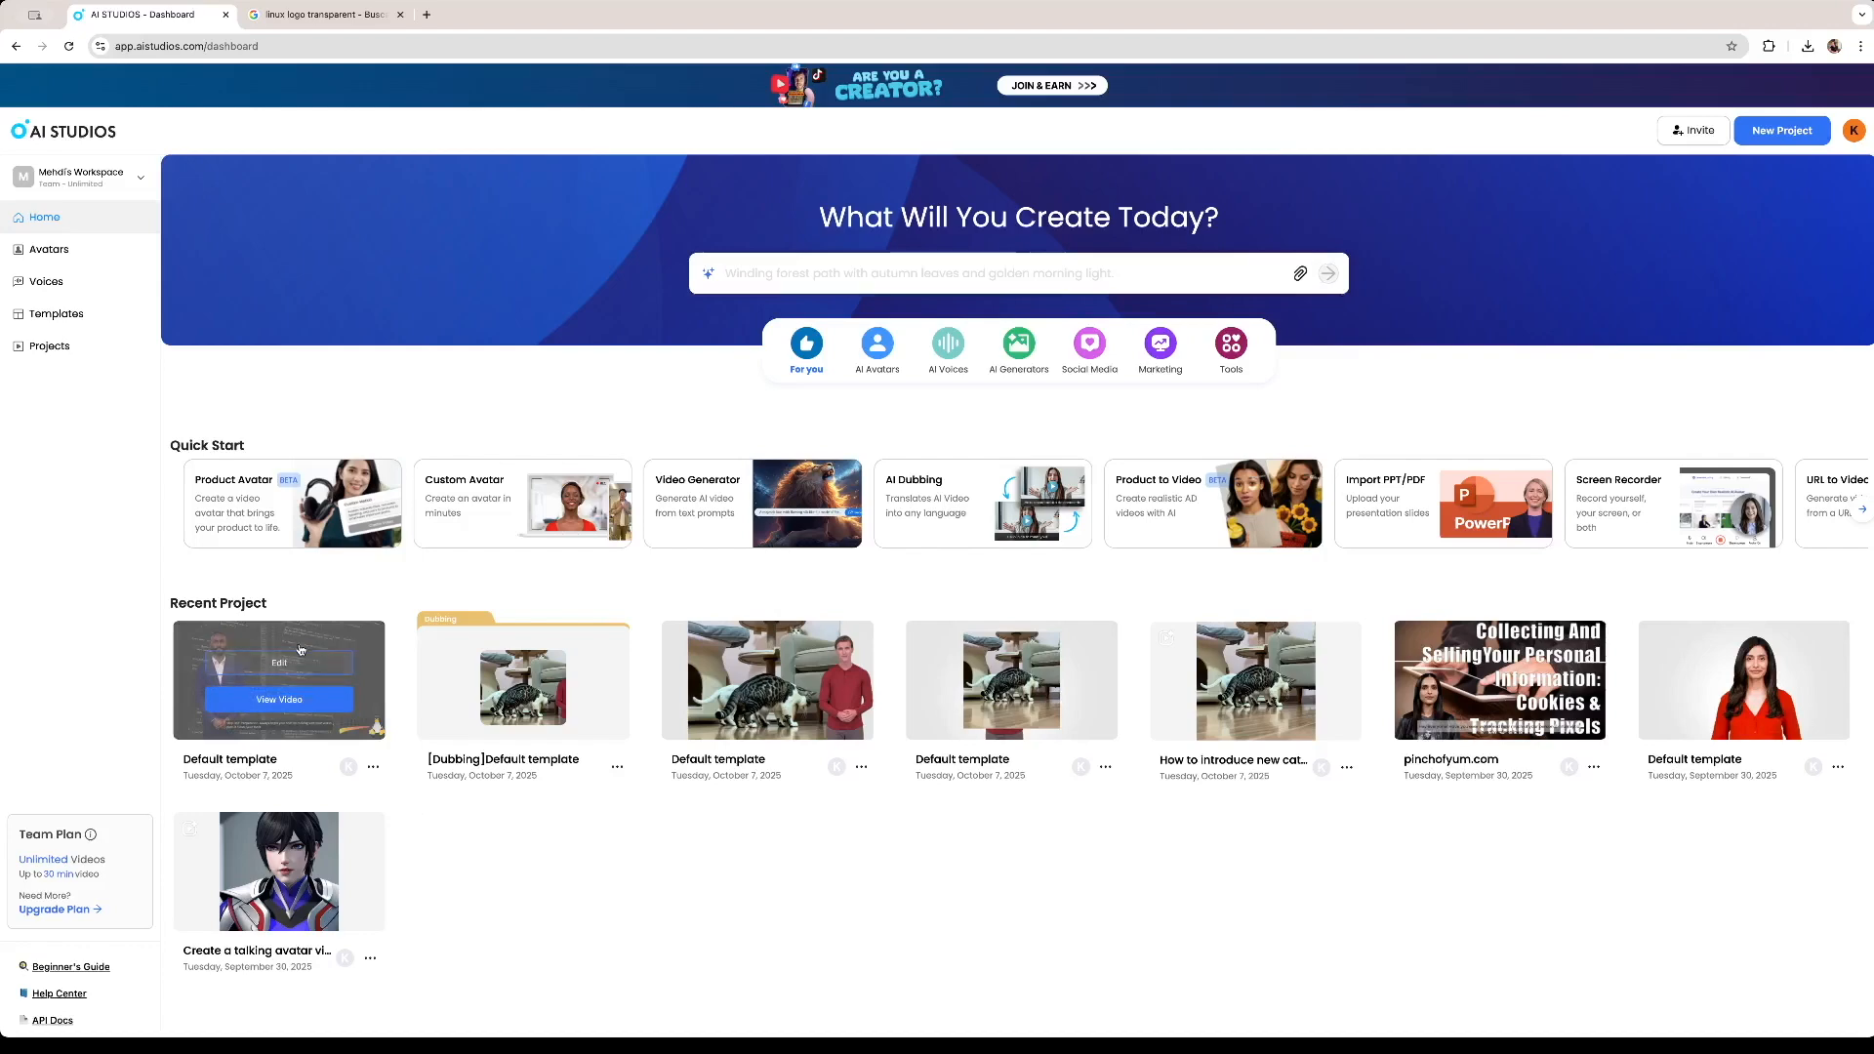
left_click(314, 701)
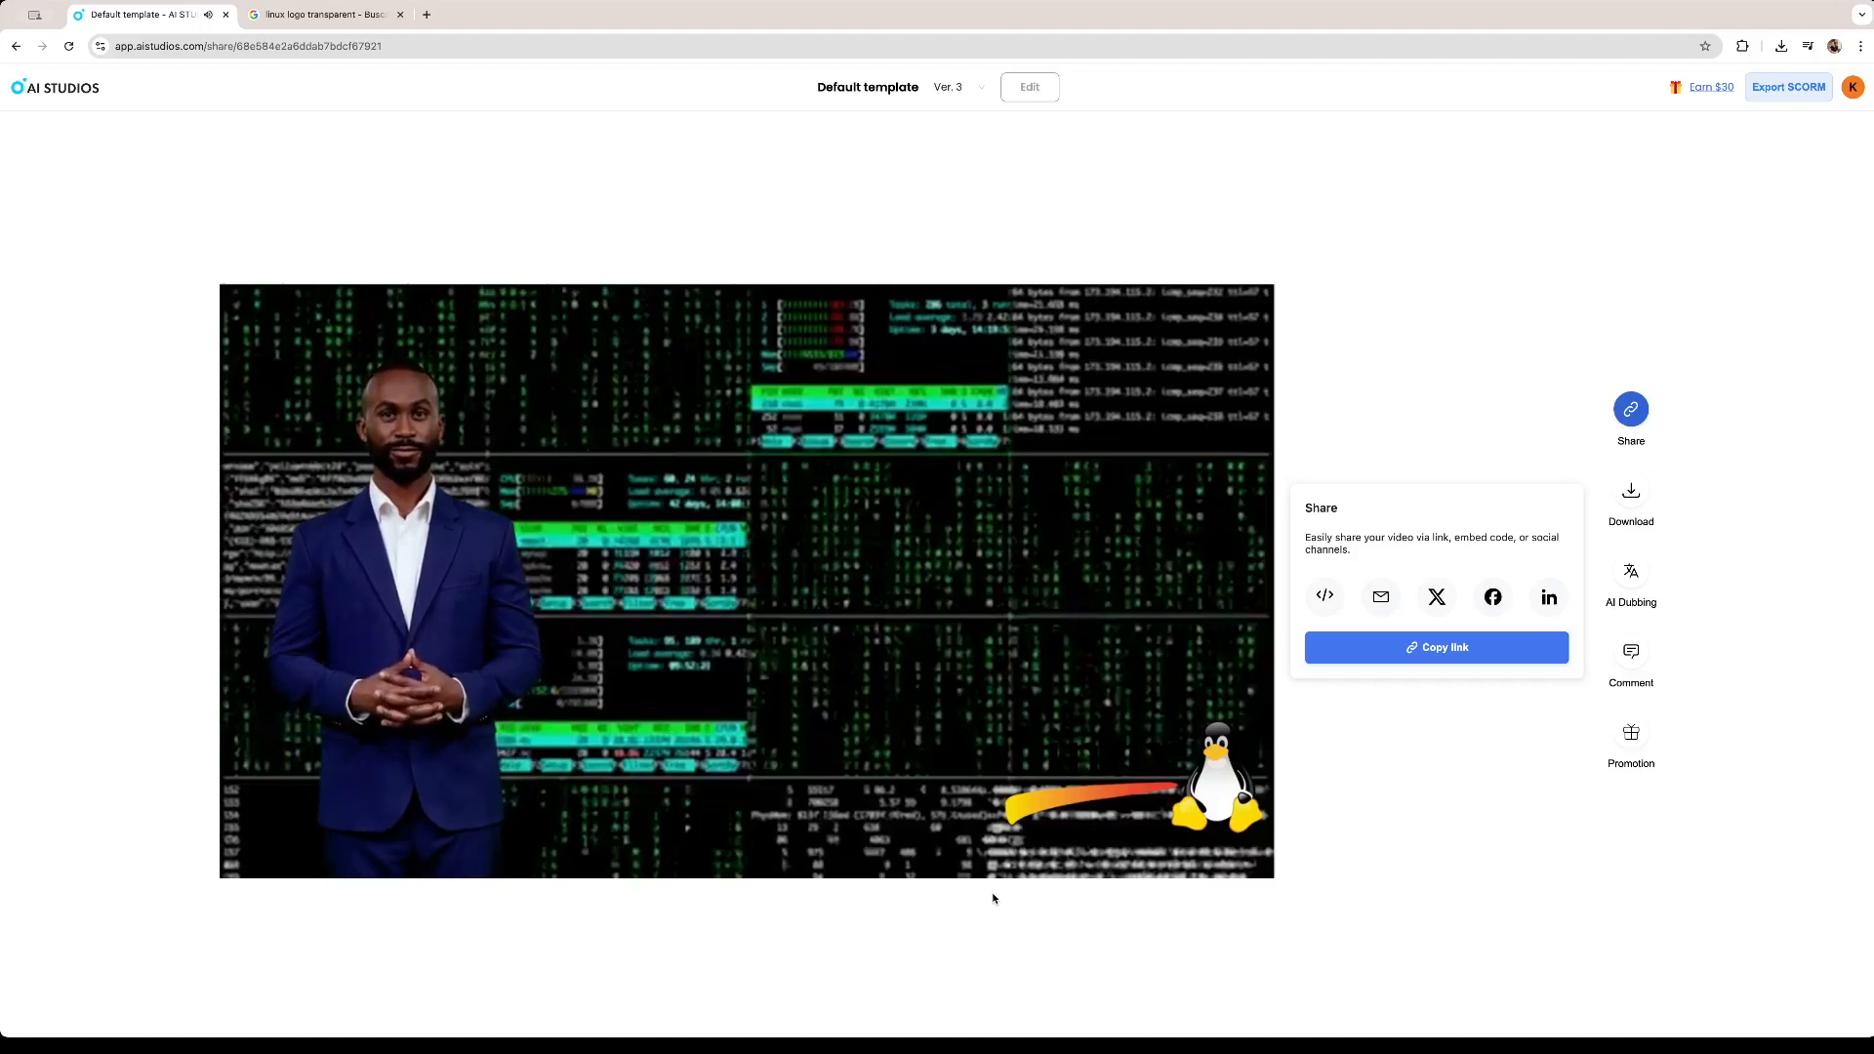
mouse_move(1021, 723)
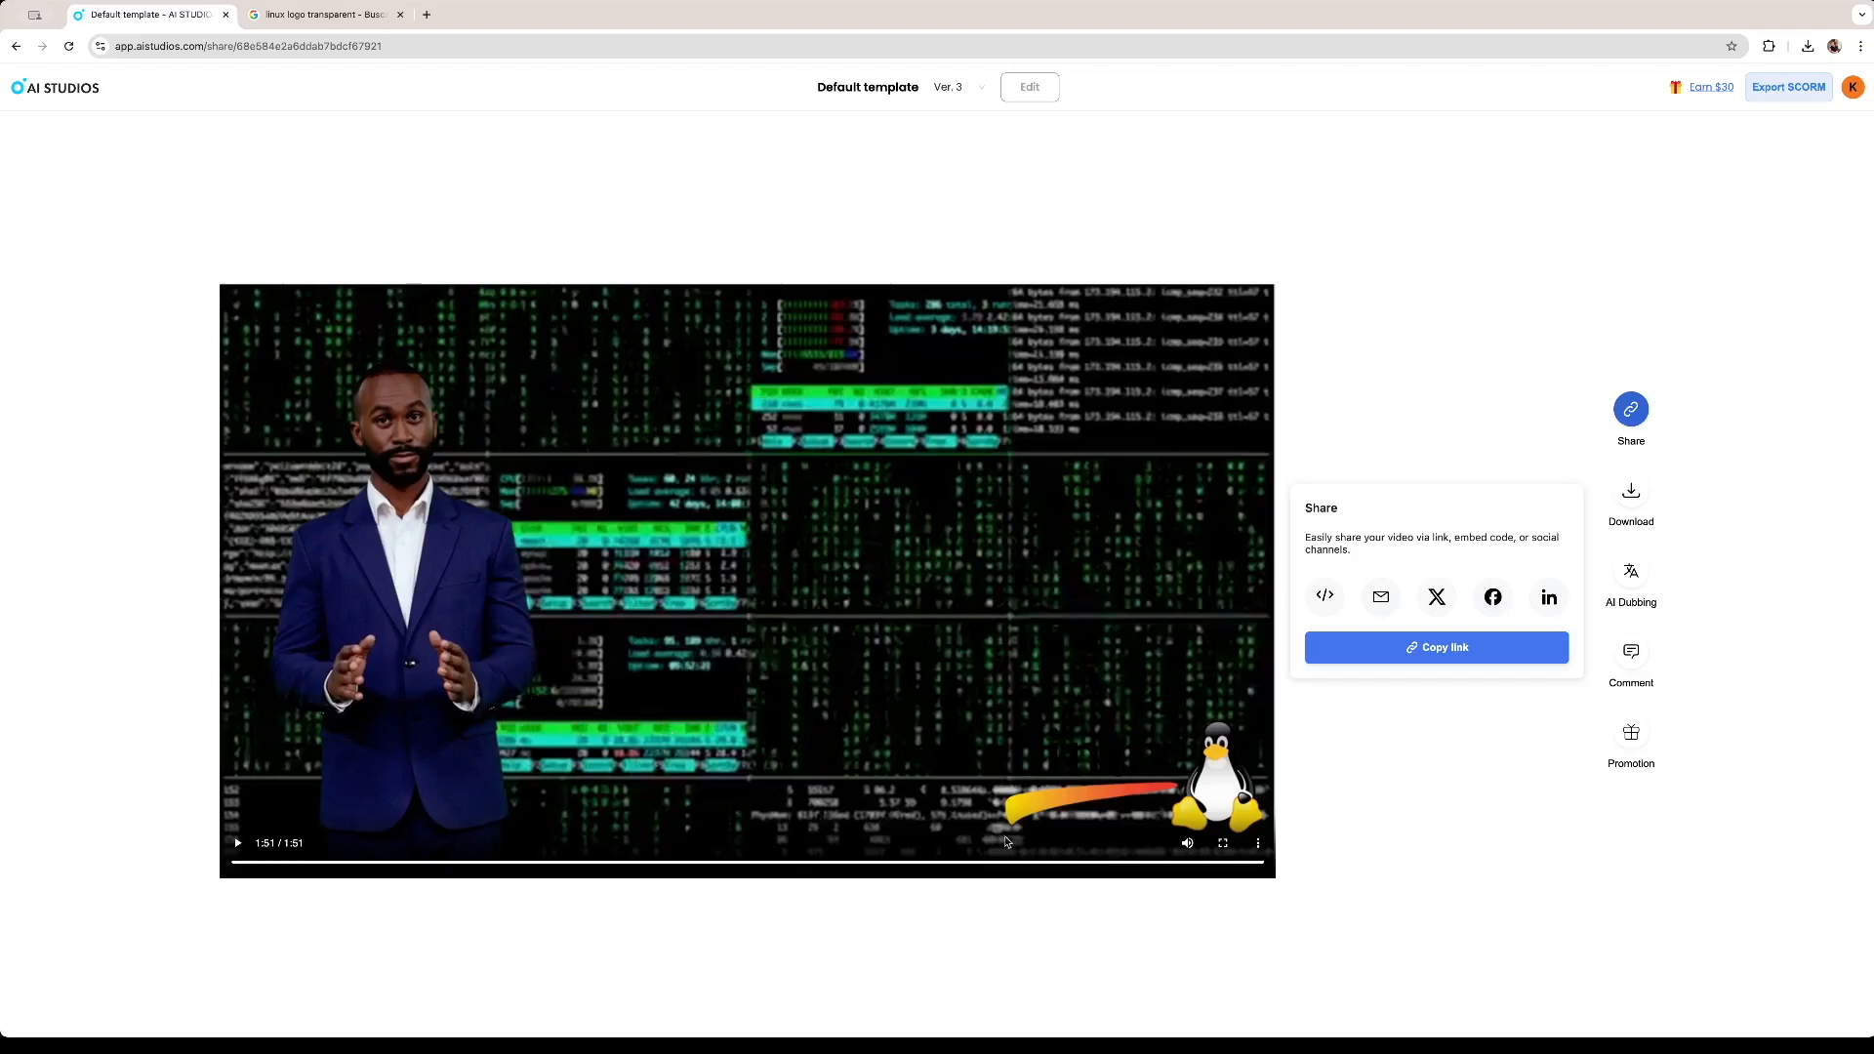
left_click(742, 863)
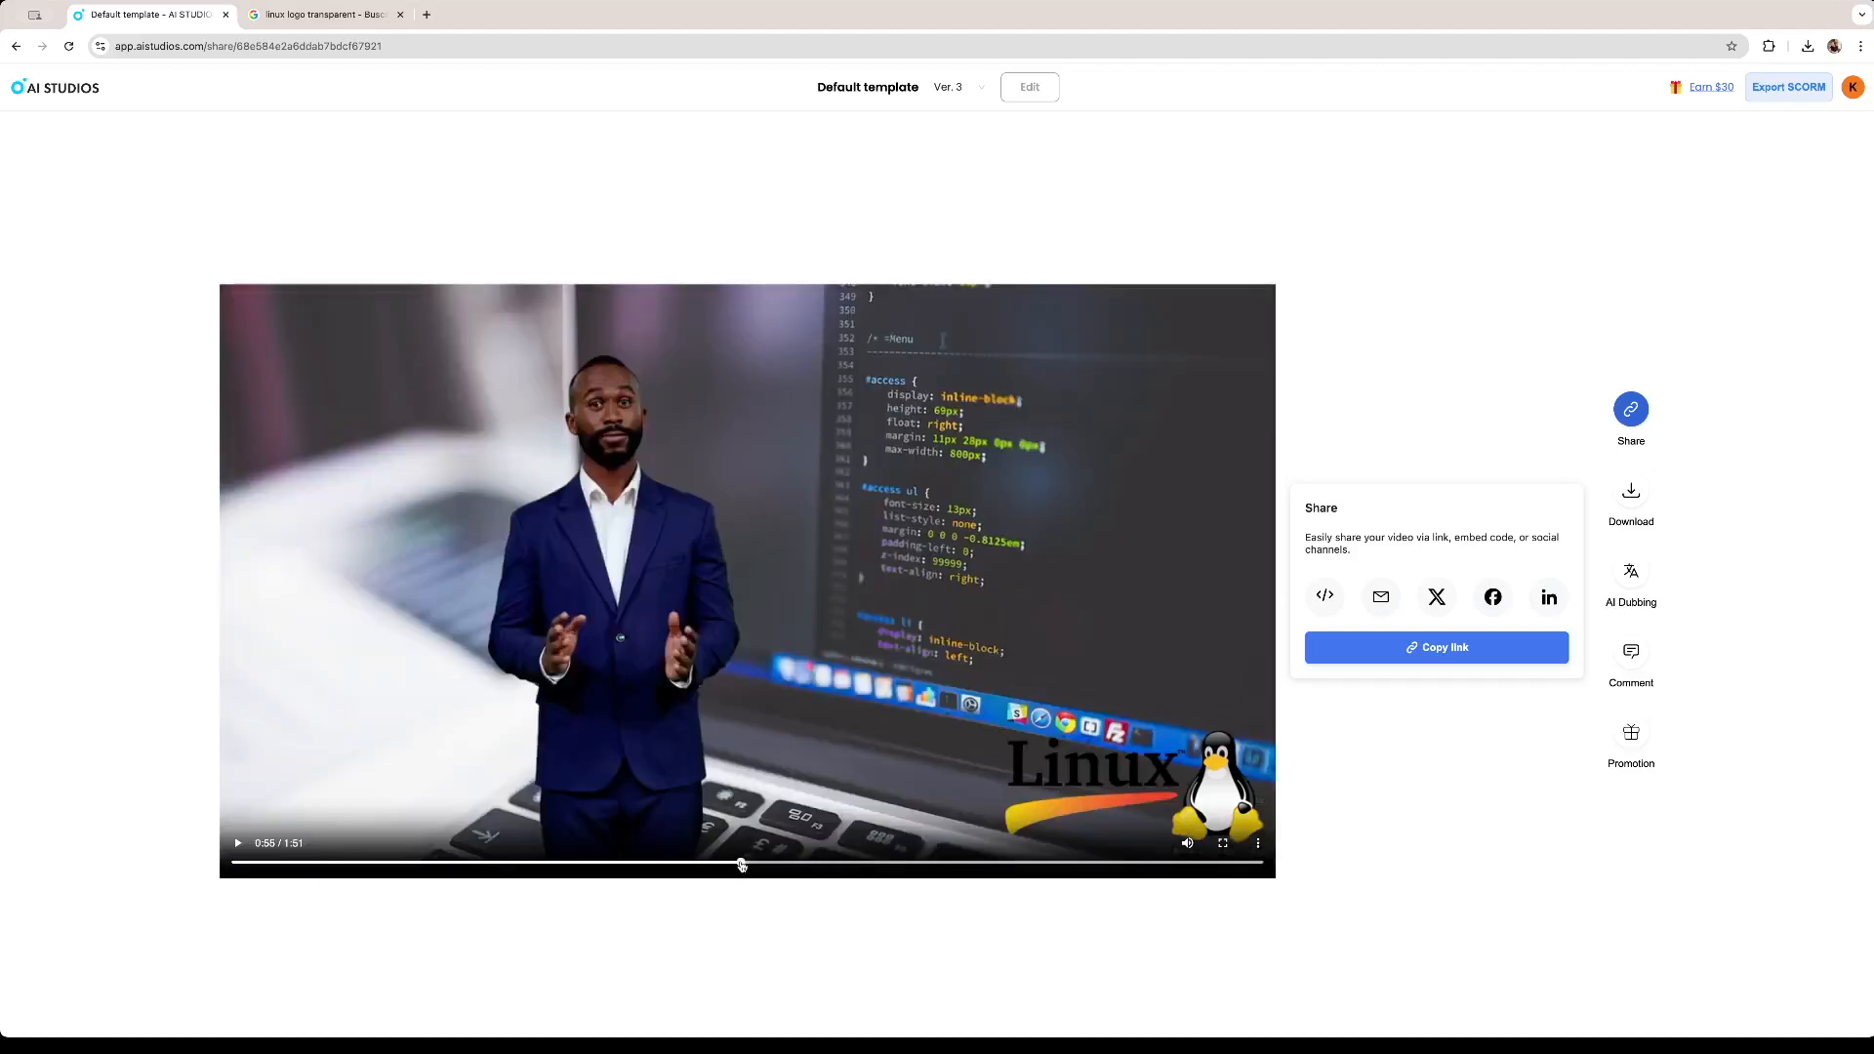
left_click(556, 864)
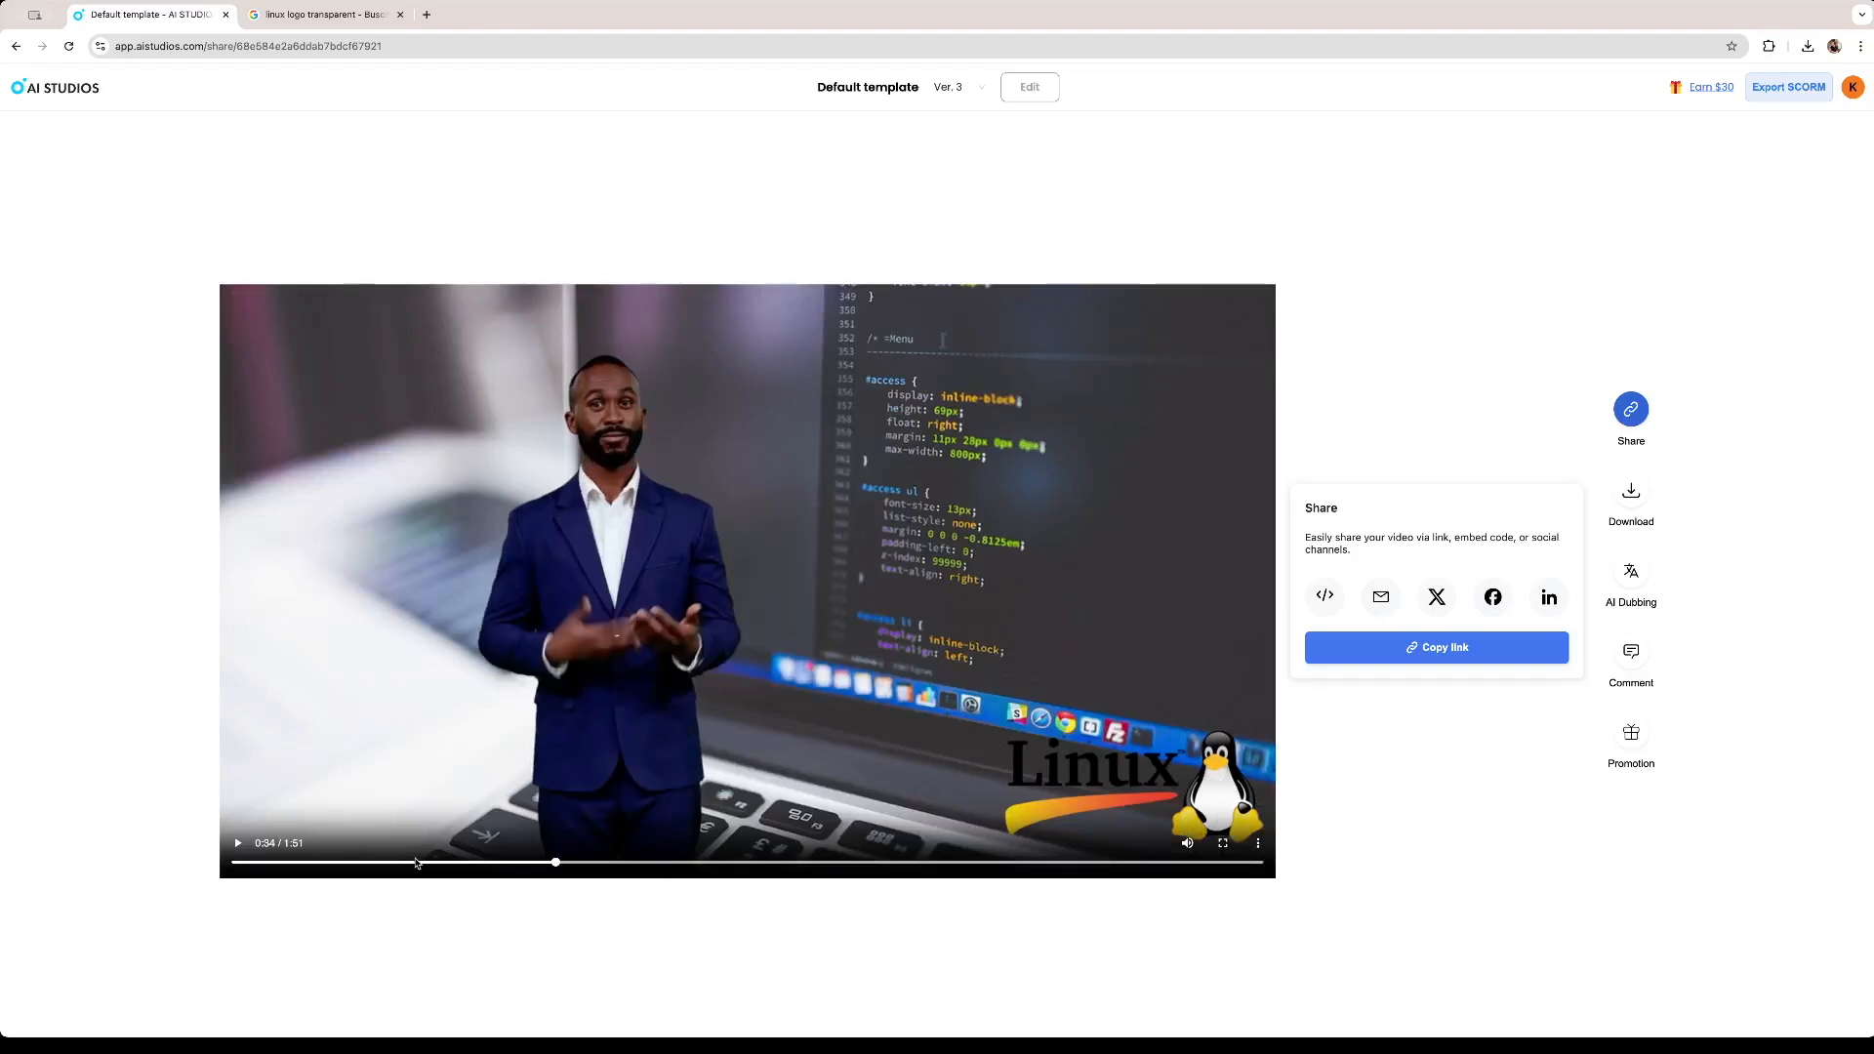
left_click(414, 863)
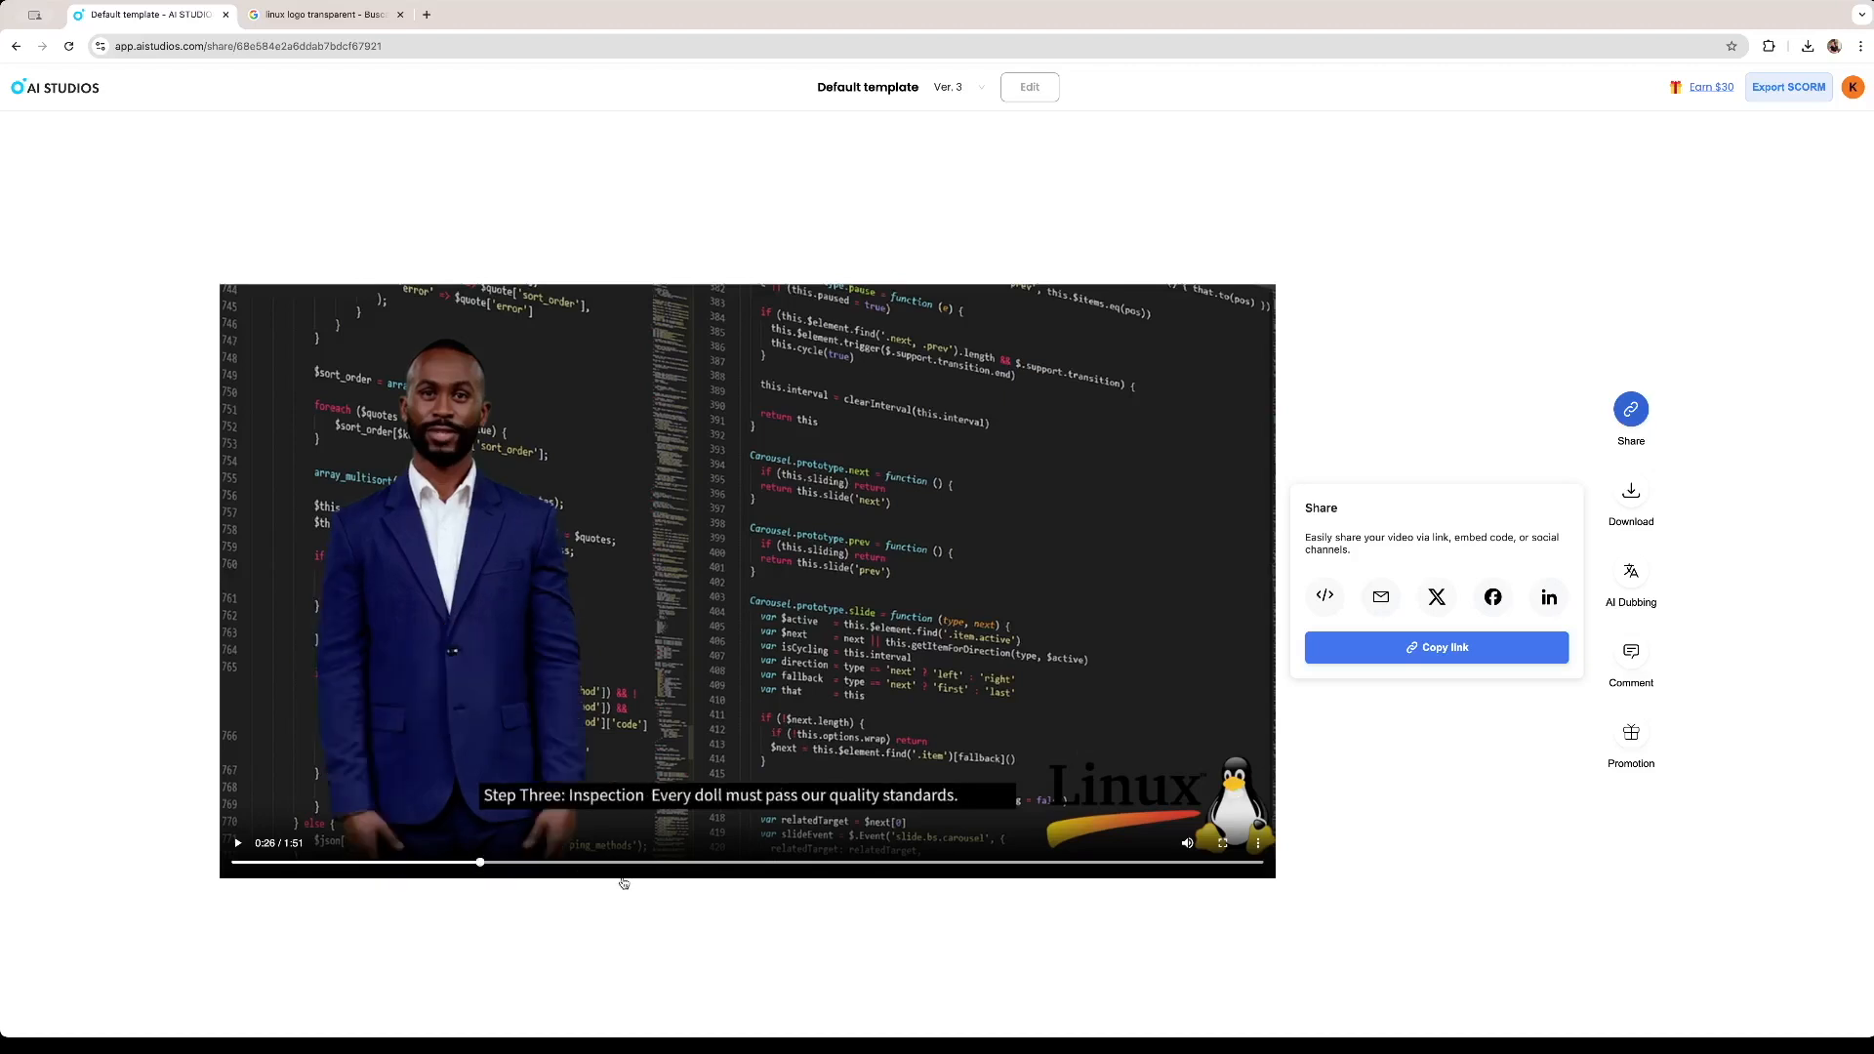
left_click(614, 864)
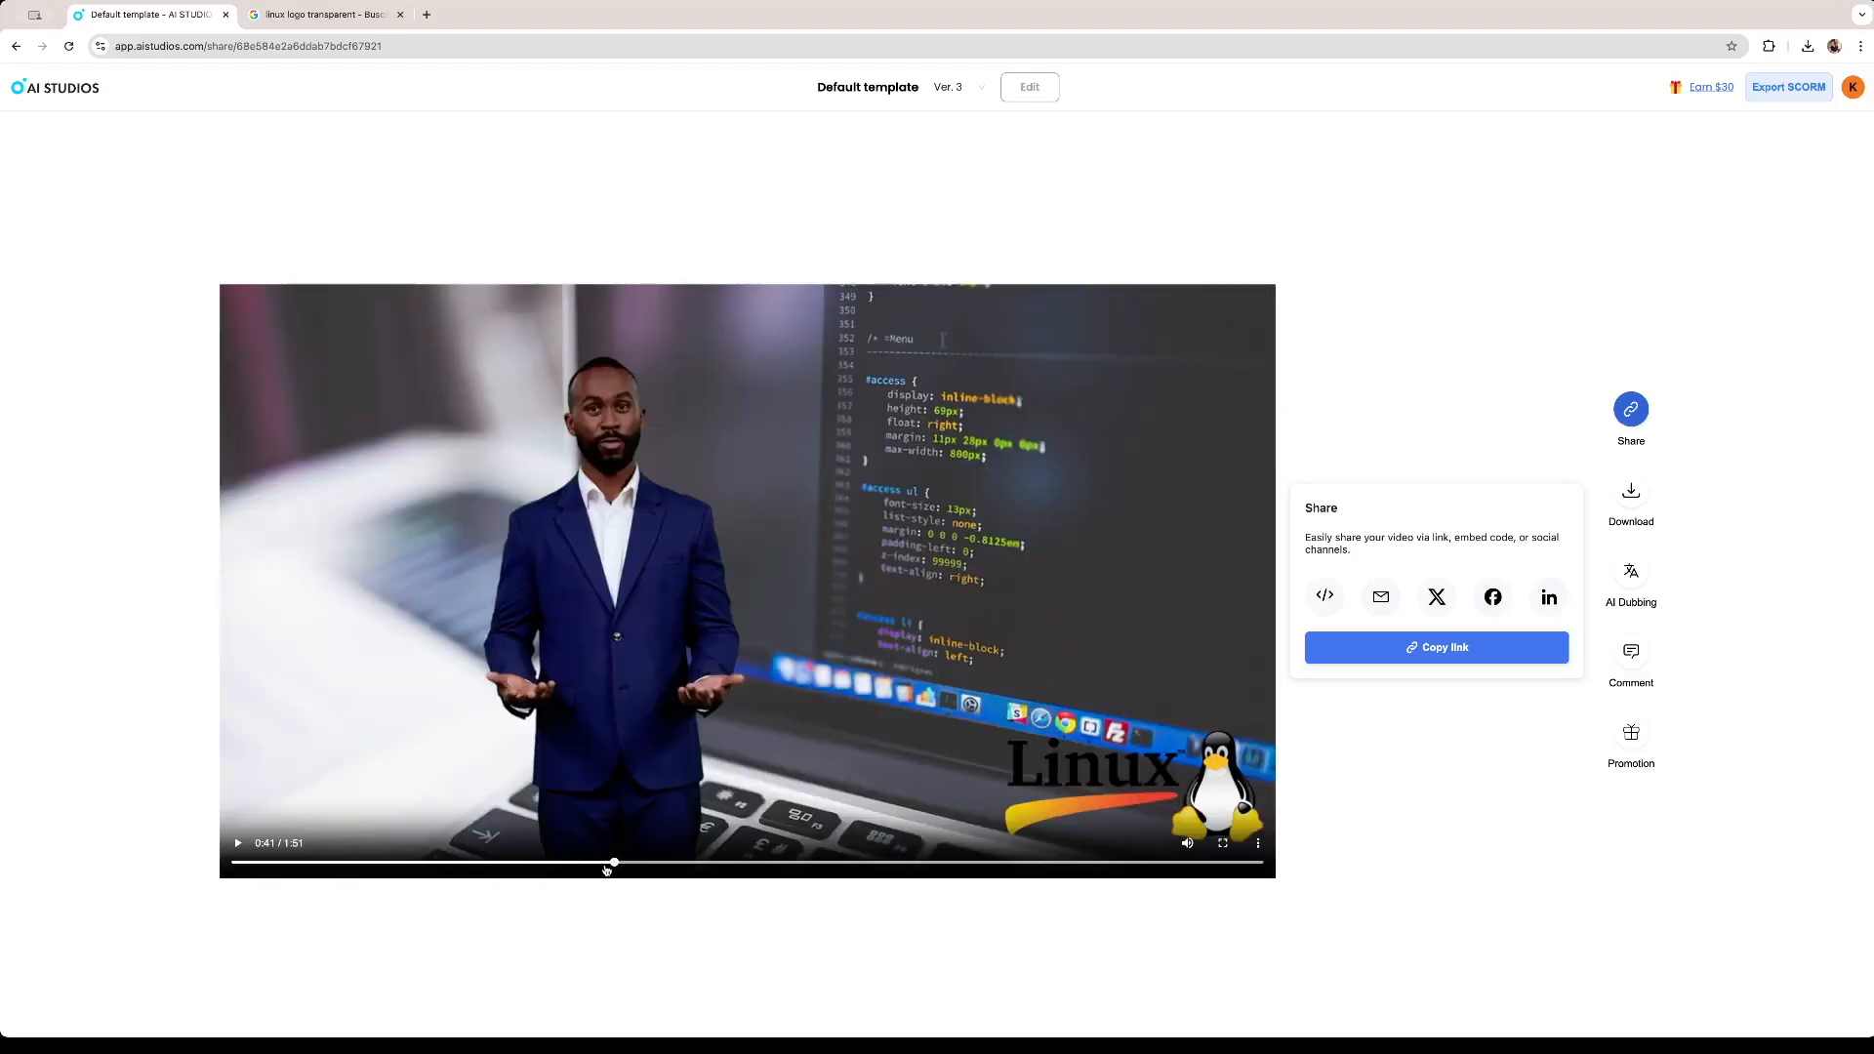
left_click(714, 863)
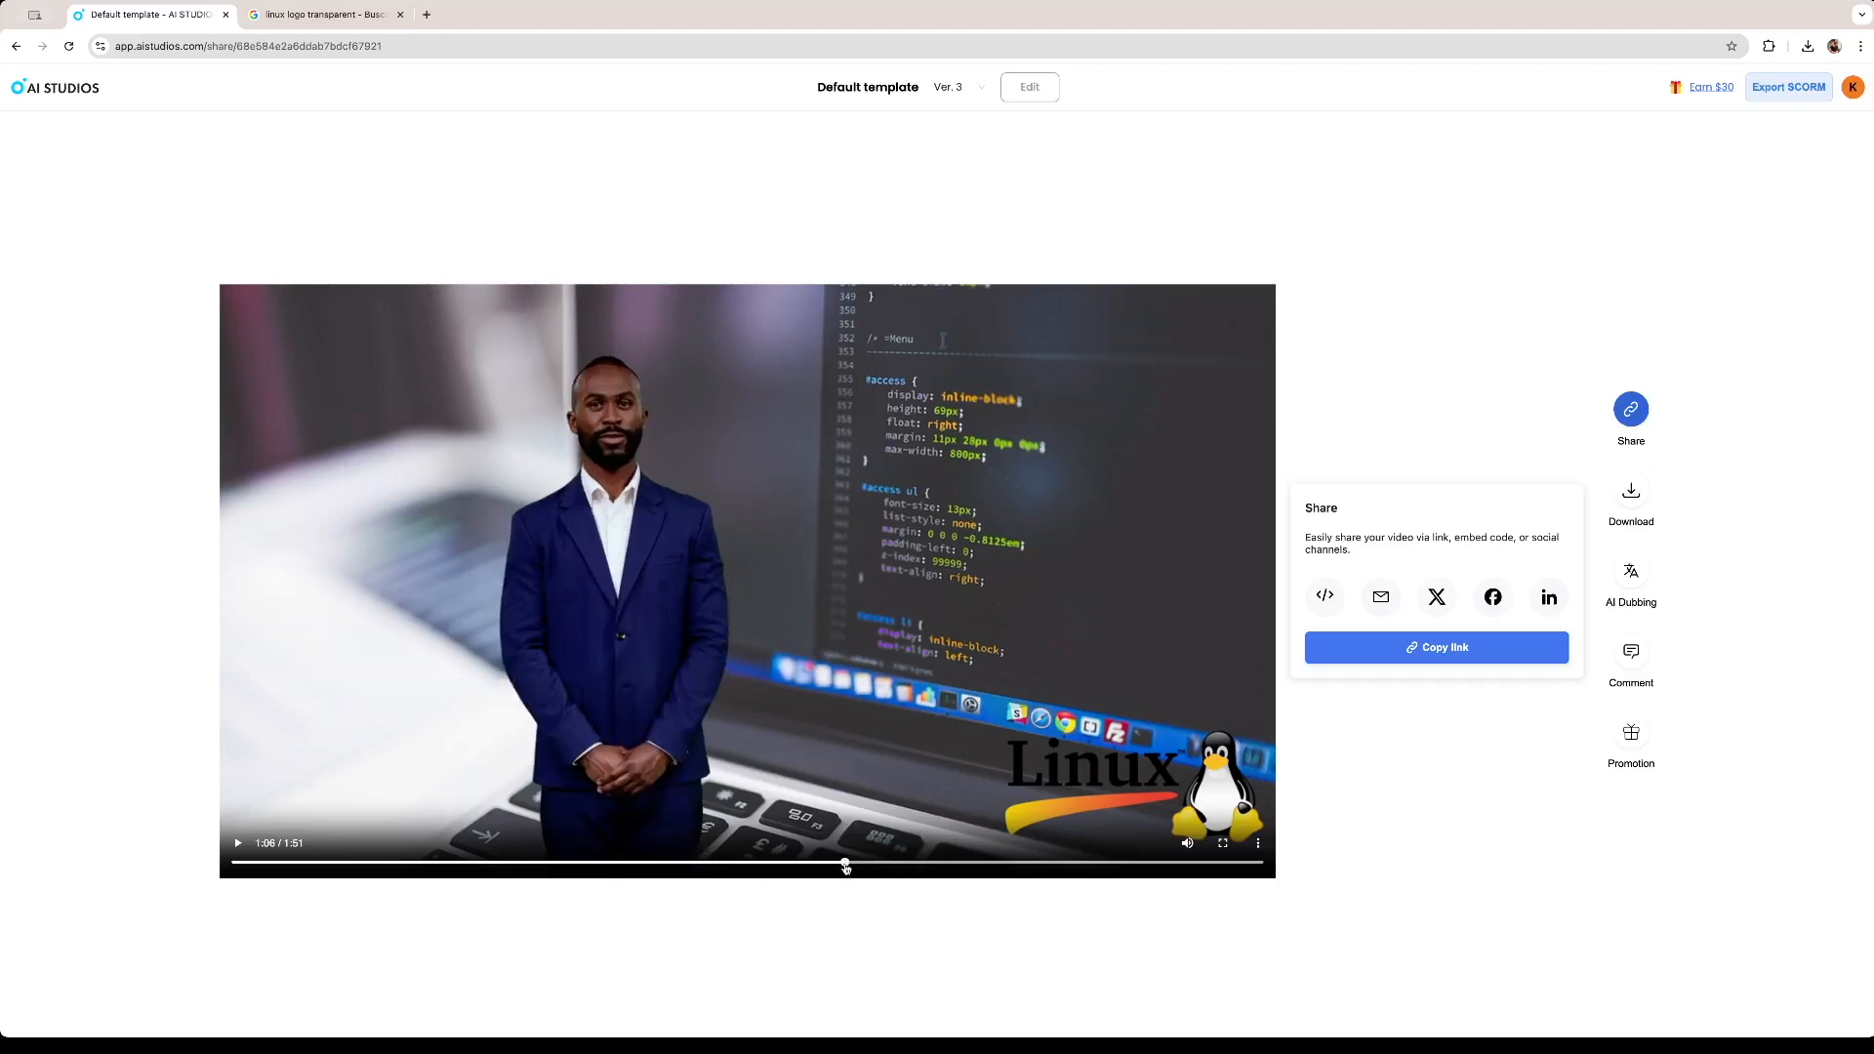
left_click(905, 864)
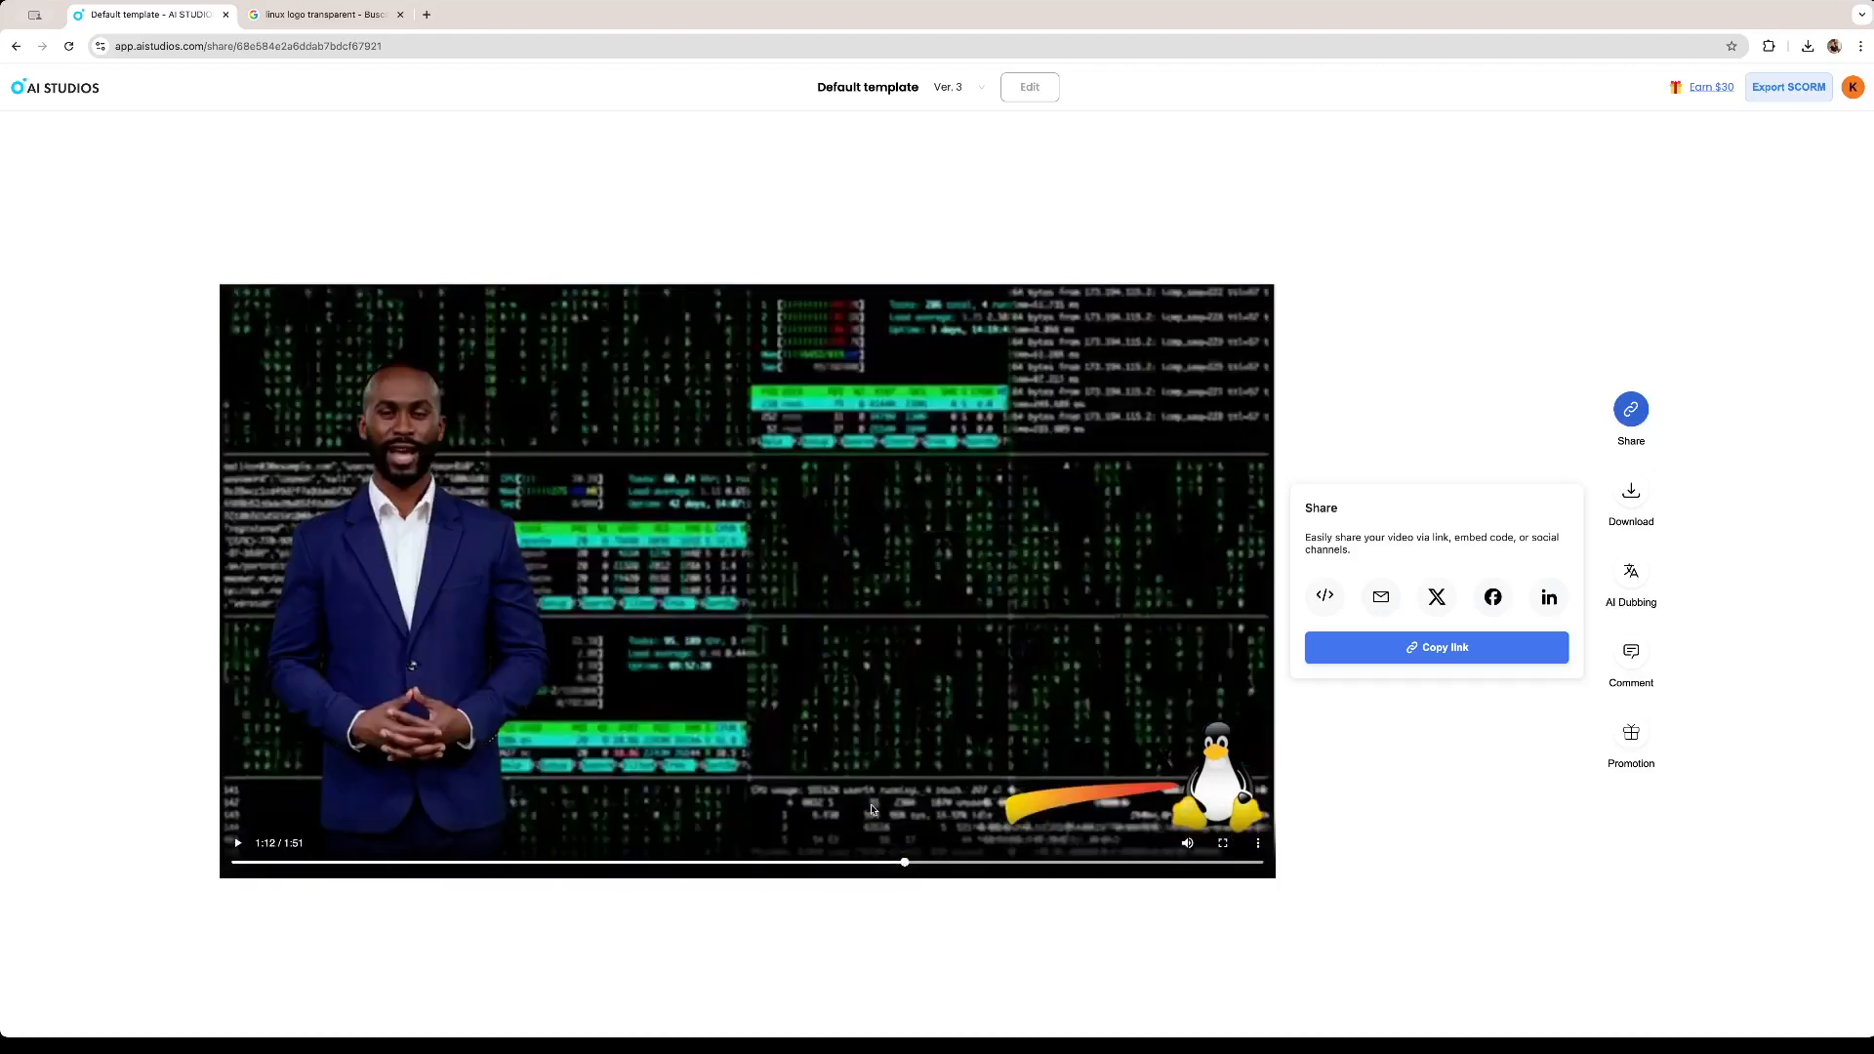
left_click(994, 864)
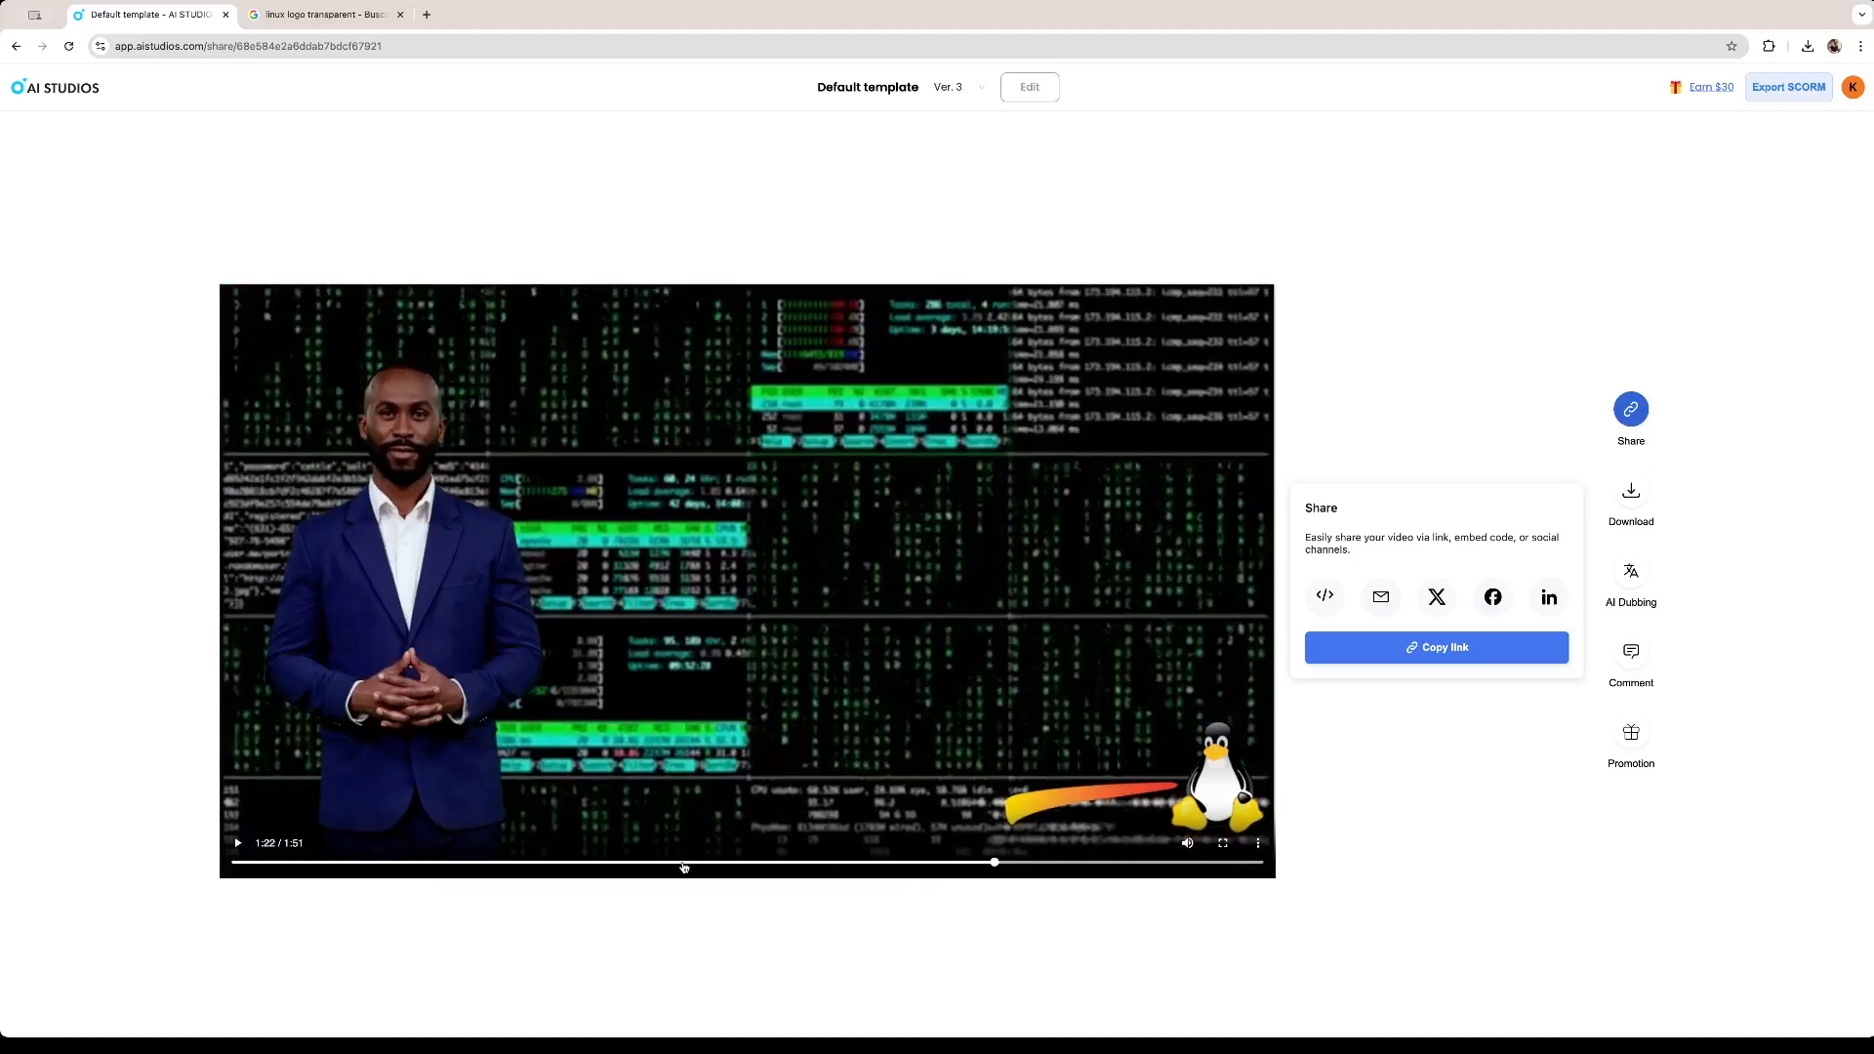
left_click(683, 863)
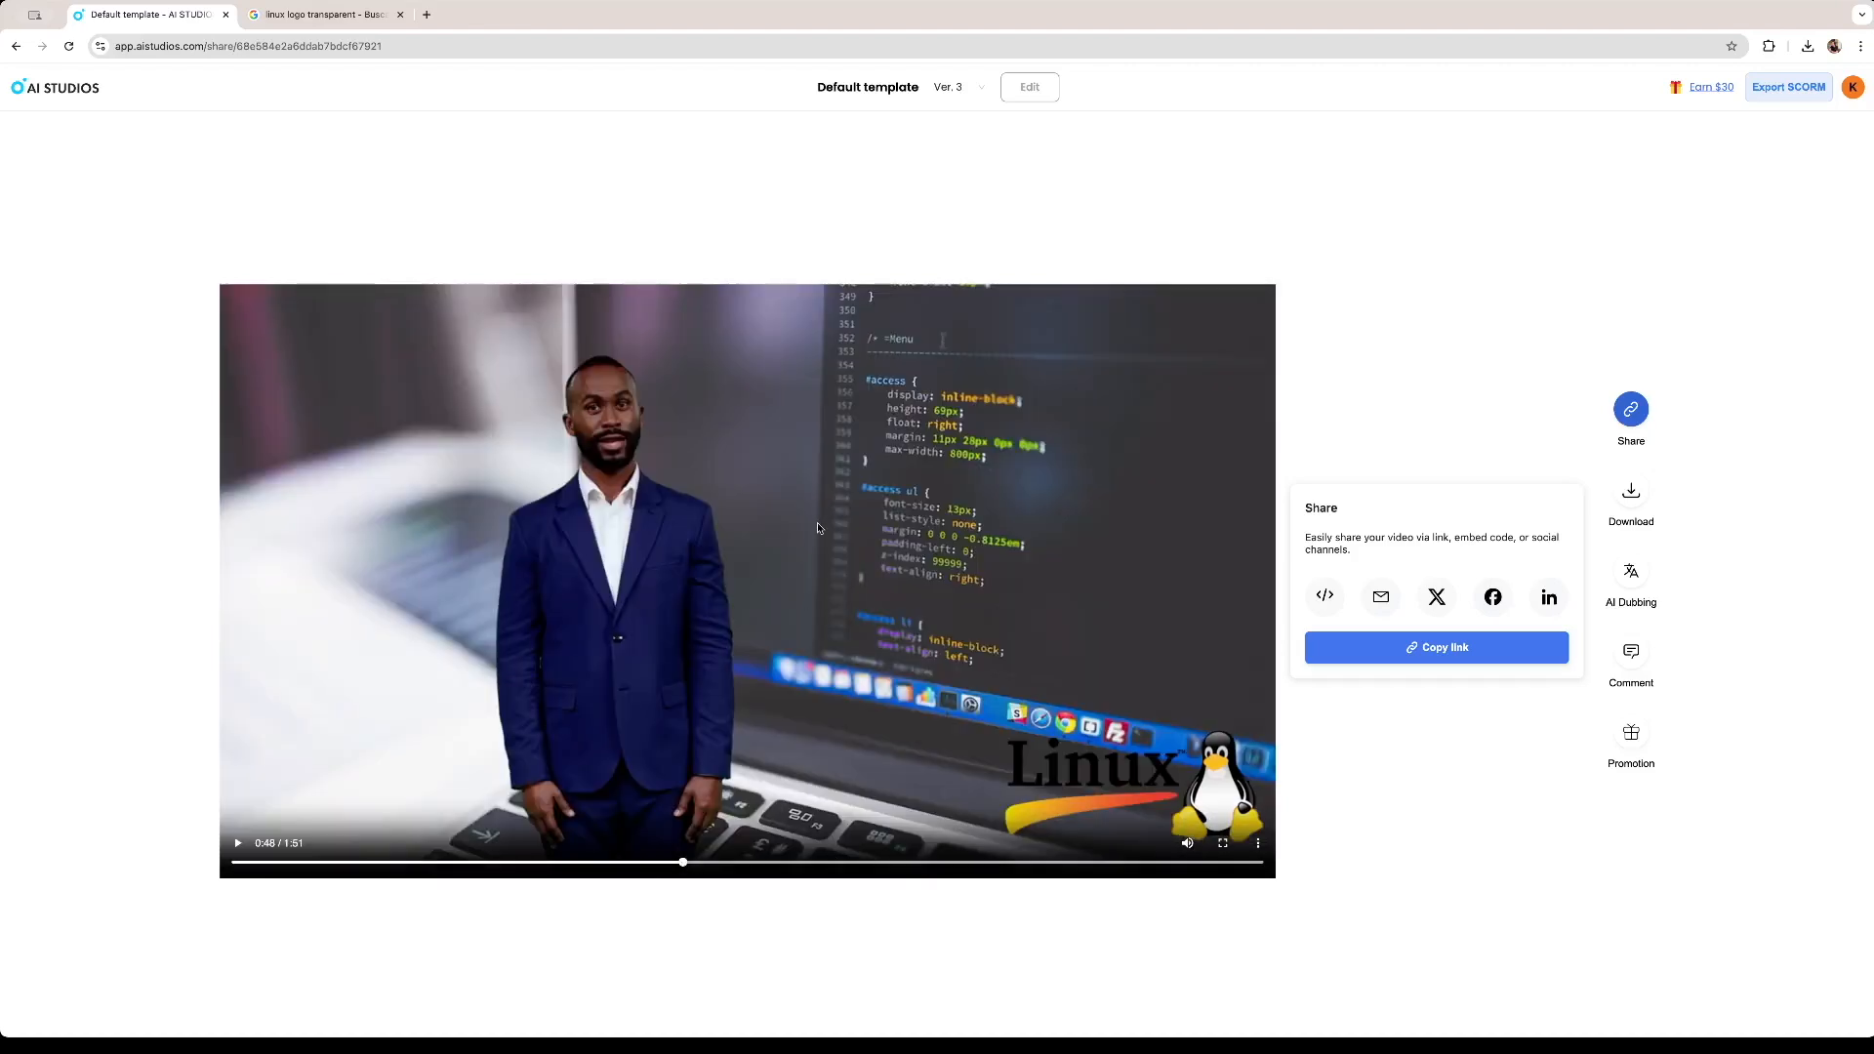